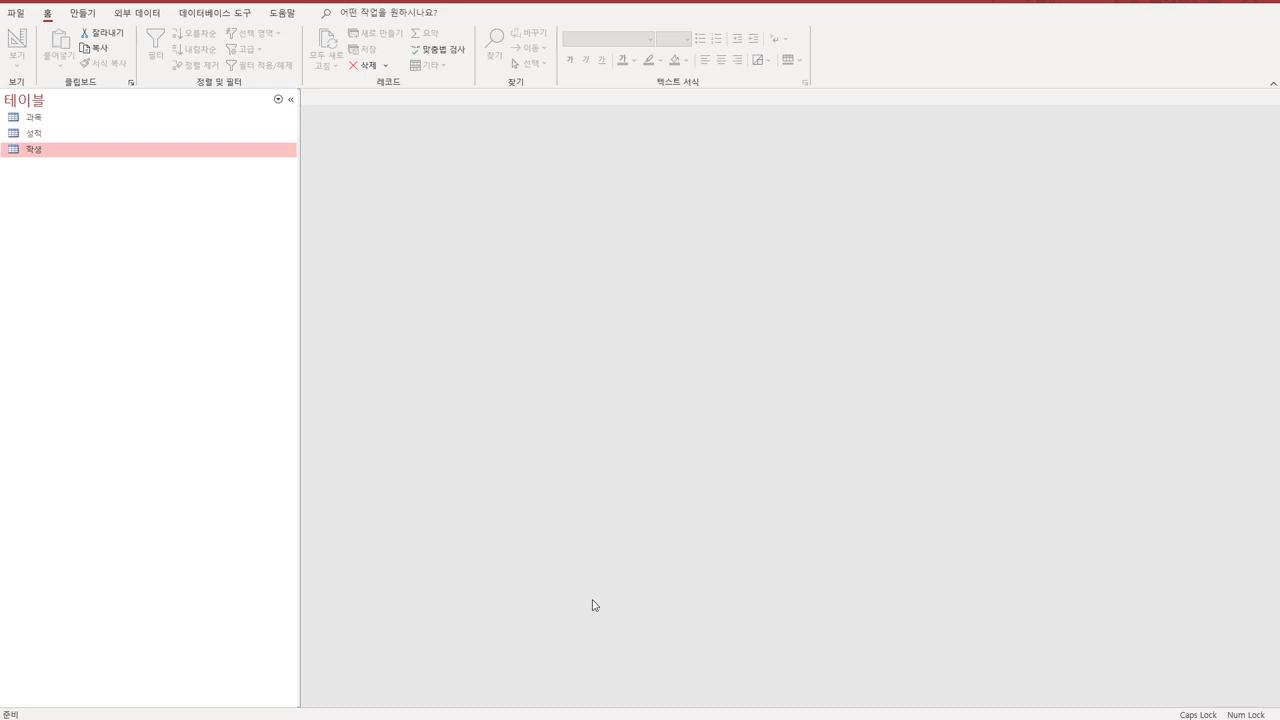
# Open the 성적 table in Design view
pyautogui.click(46, 135)
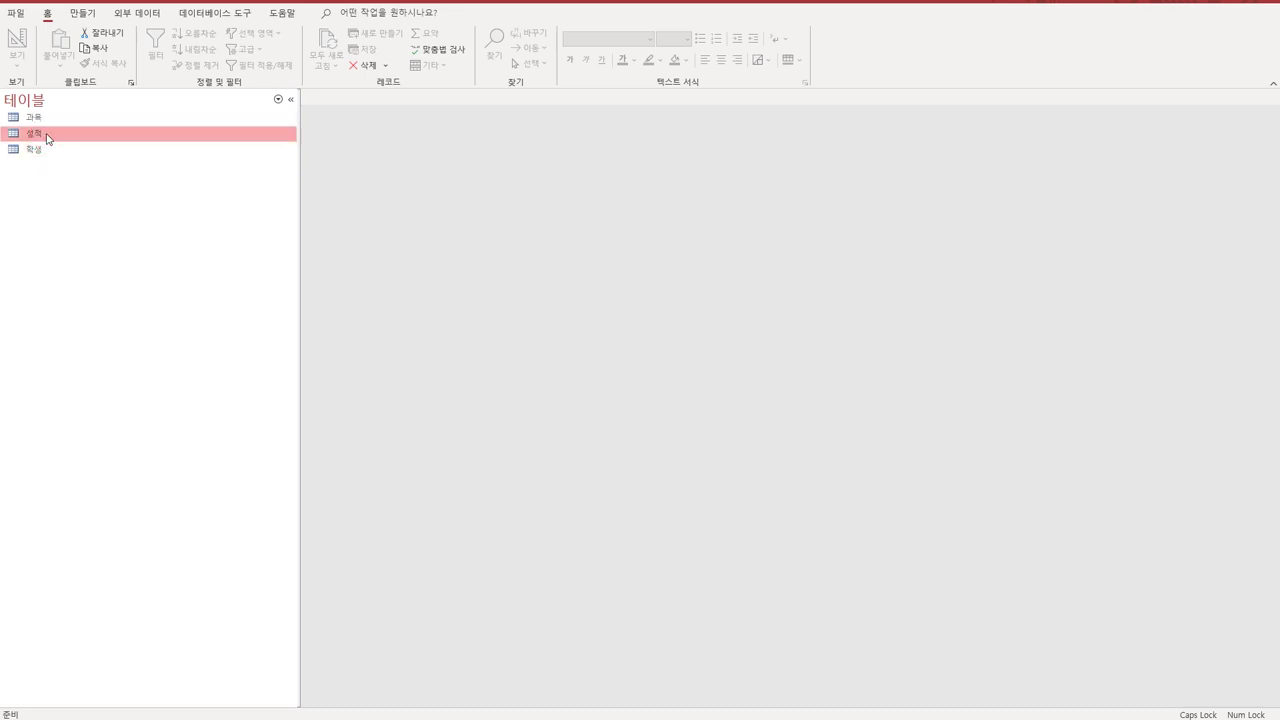
pyautogui.rightClick(46, 138)
pyautogui.click(108, 162)
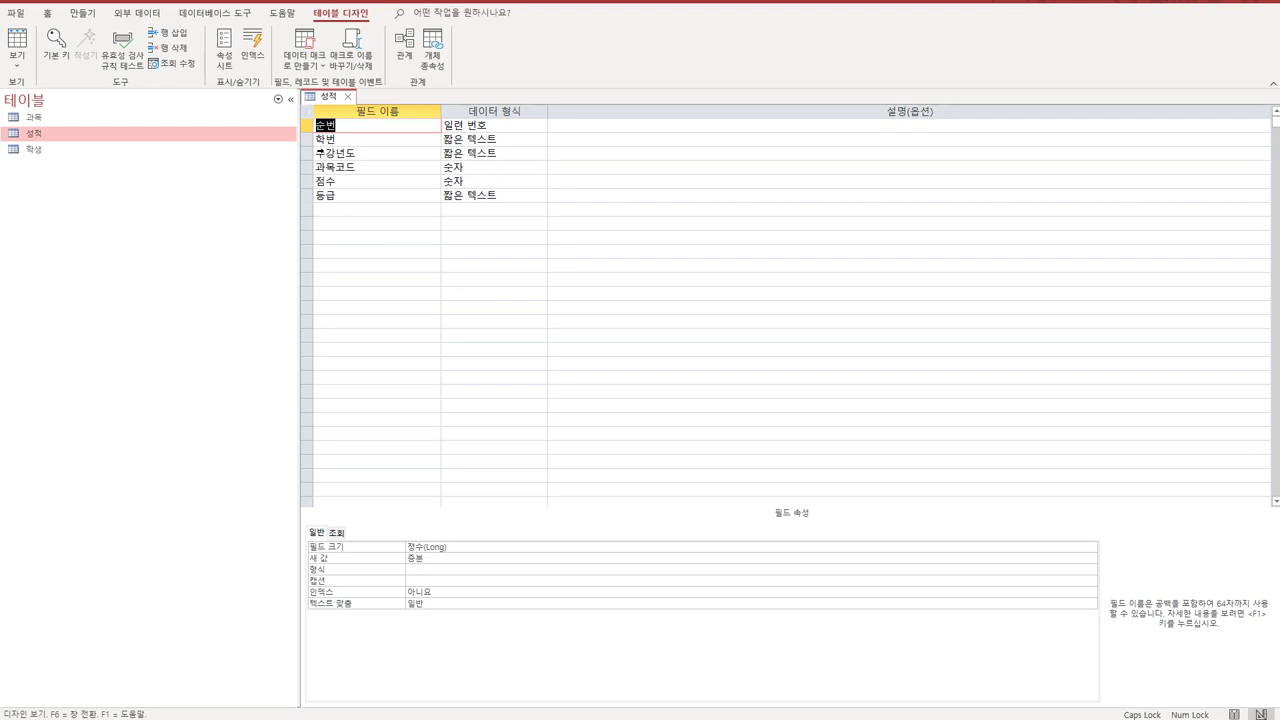
# Set the 학번 and 과목코드 fields together as the table's composite primary key
pyautogui.click(308, 140)
pyautogui.click(308, 140)
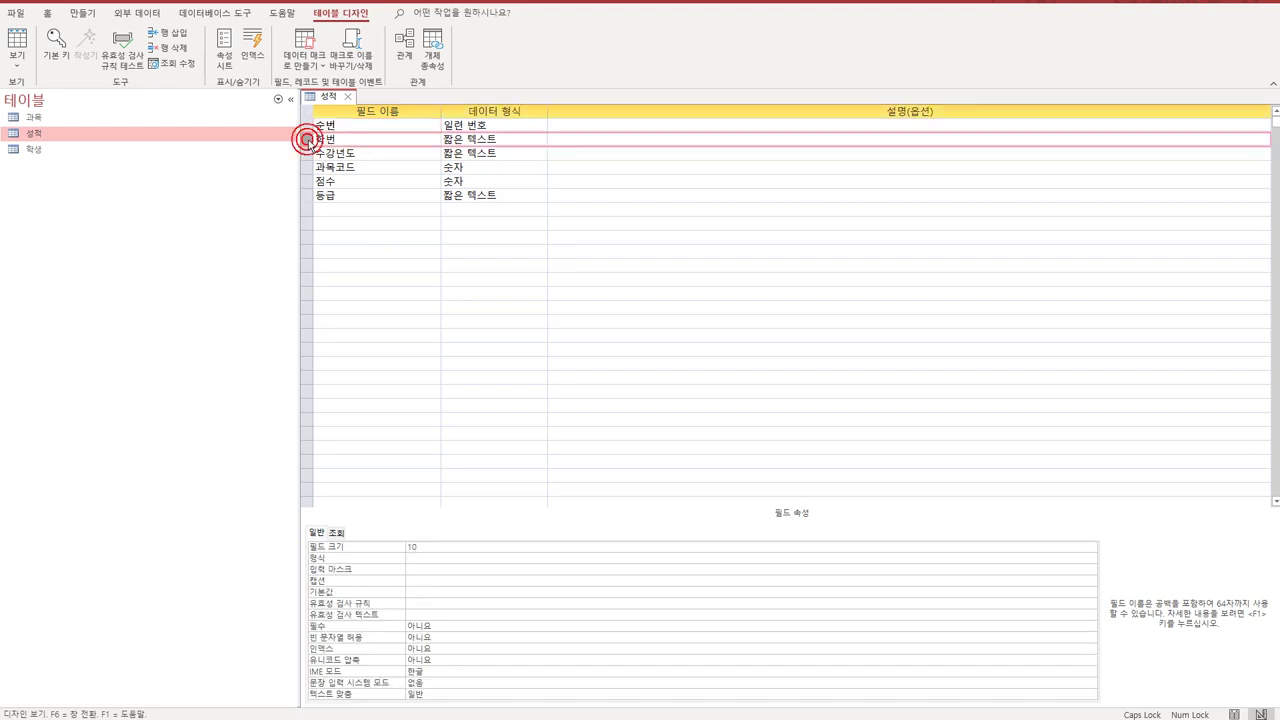
pyautogui.moveTo(309, 144); pyautogui.dragTo(311, 166)
pyautogui.click(321, 172)
pyautogui.keyDown('ctrl'); pyautogui.click(307, 166); pyautogui.keyUp('ctrl')
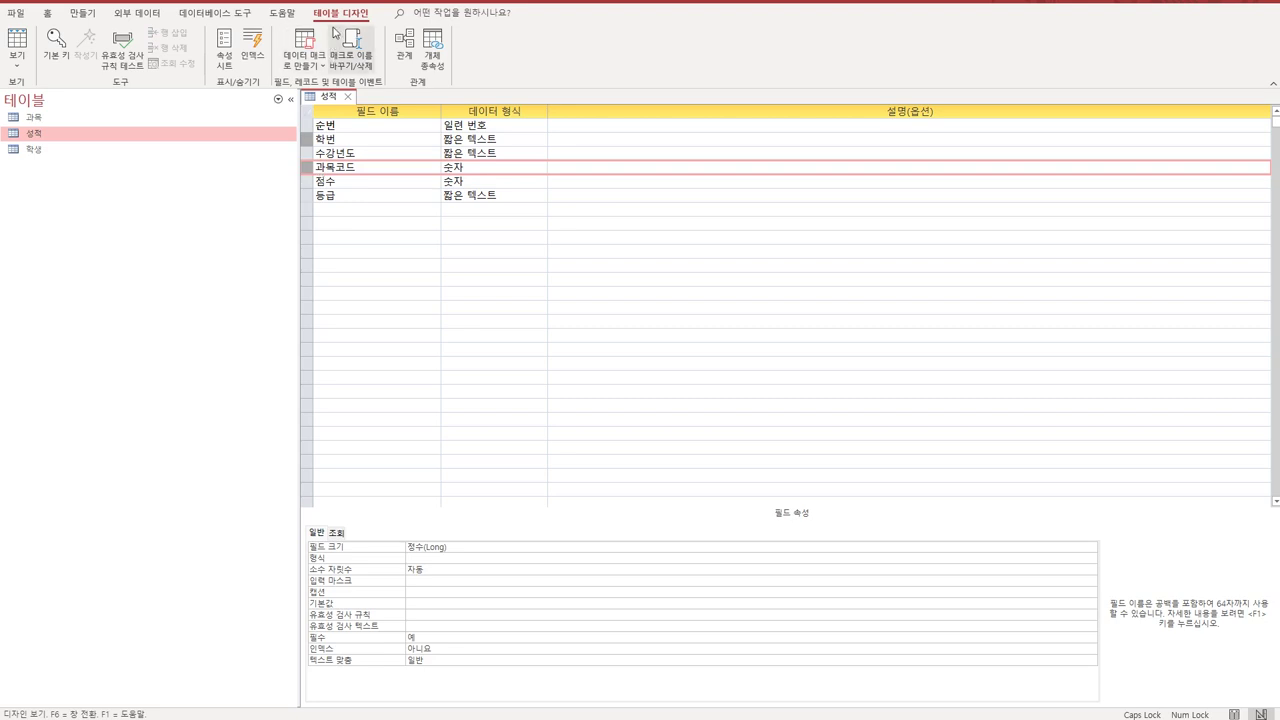
pyautogui.click(56, 48)
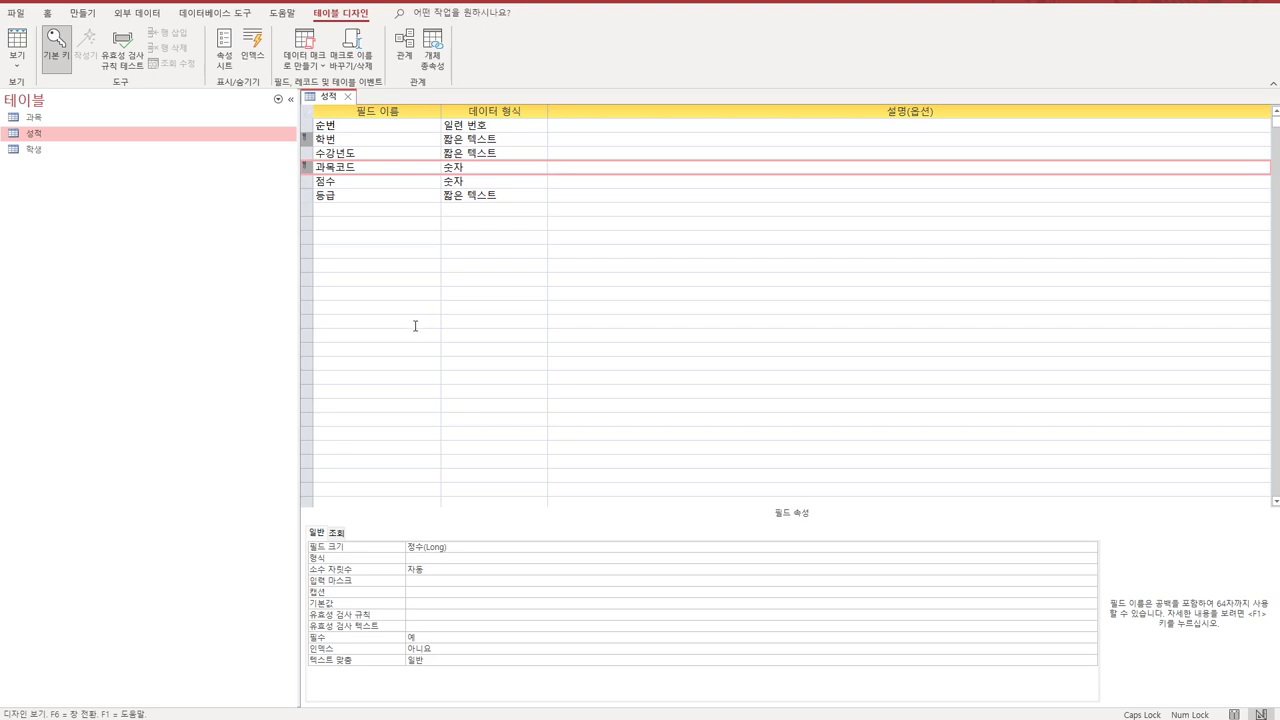
# Set the default value of the 수강년도 field to =YEAR(DATE()) through the Zoom box
pyautogui.click(374, 155)
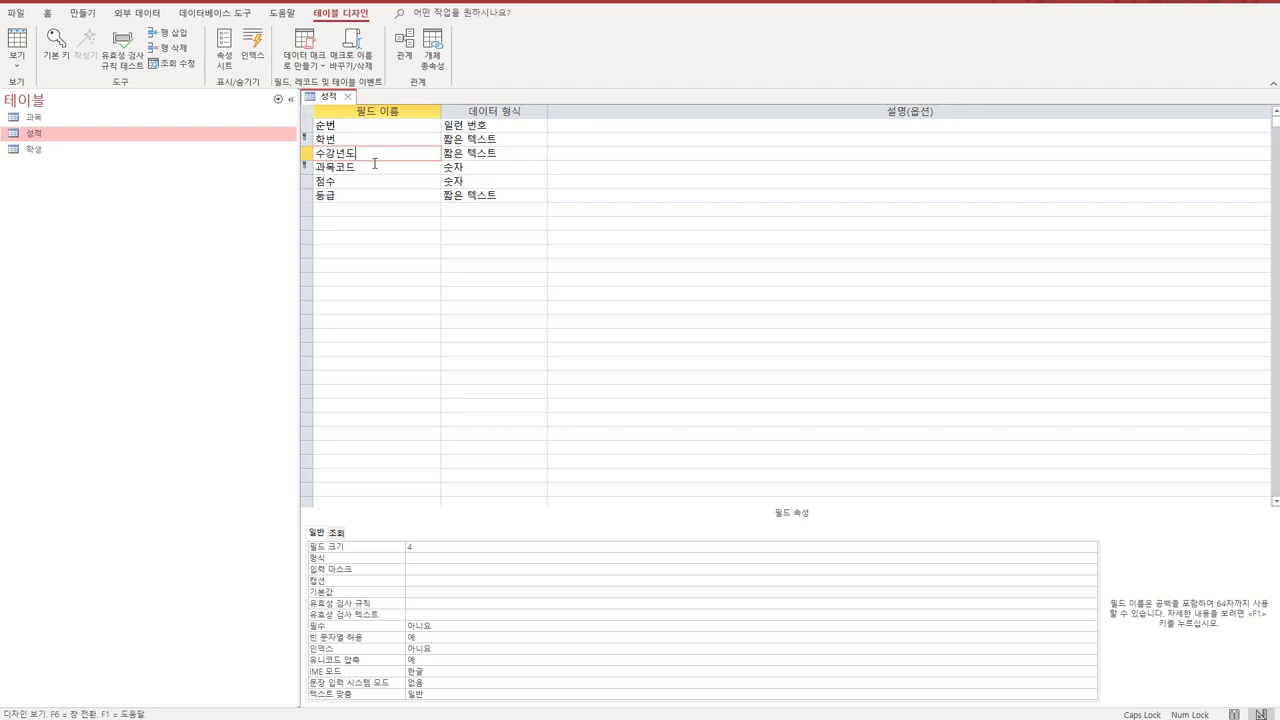
pyautogui.click(436, 594)
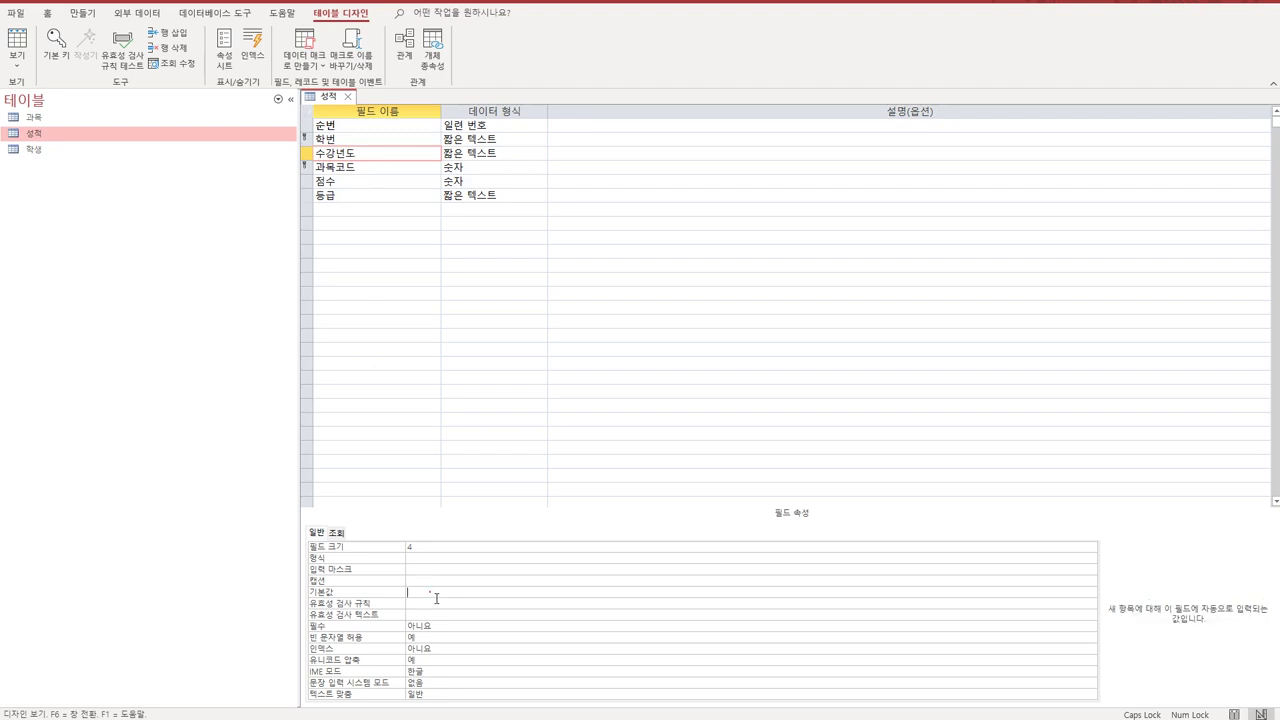
pyautogui.click(436, 598)
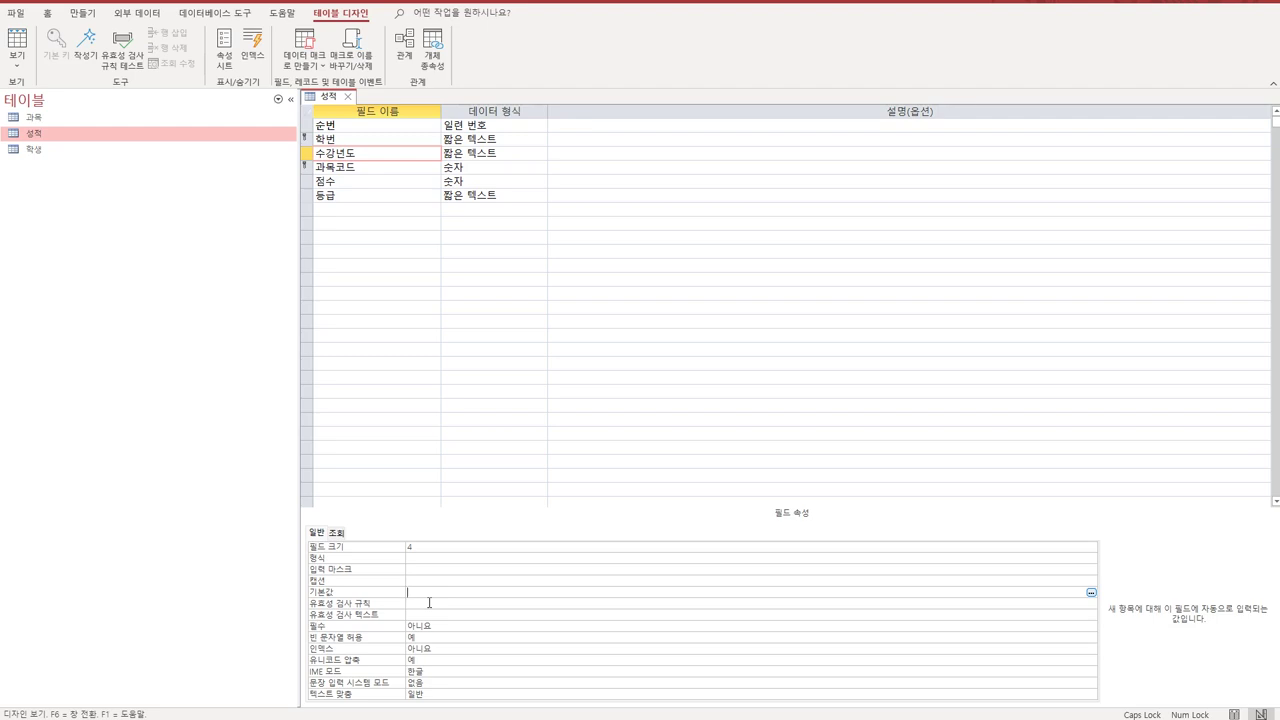
pyautogui.hotkey('shift', 'F2')
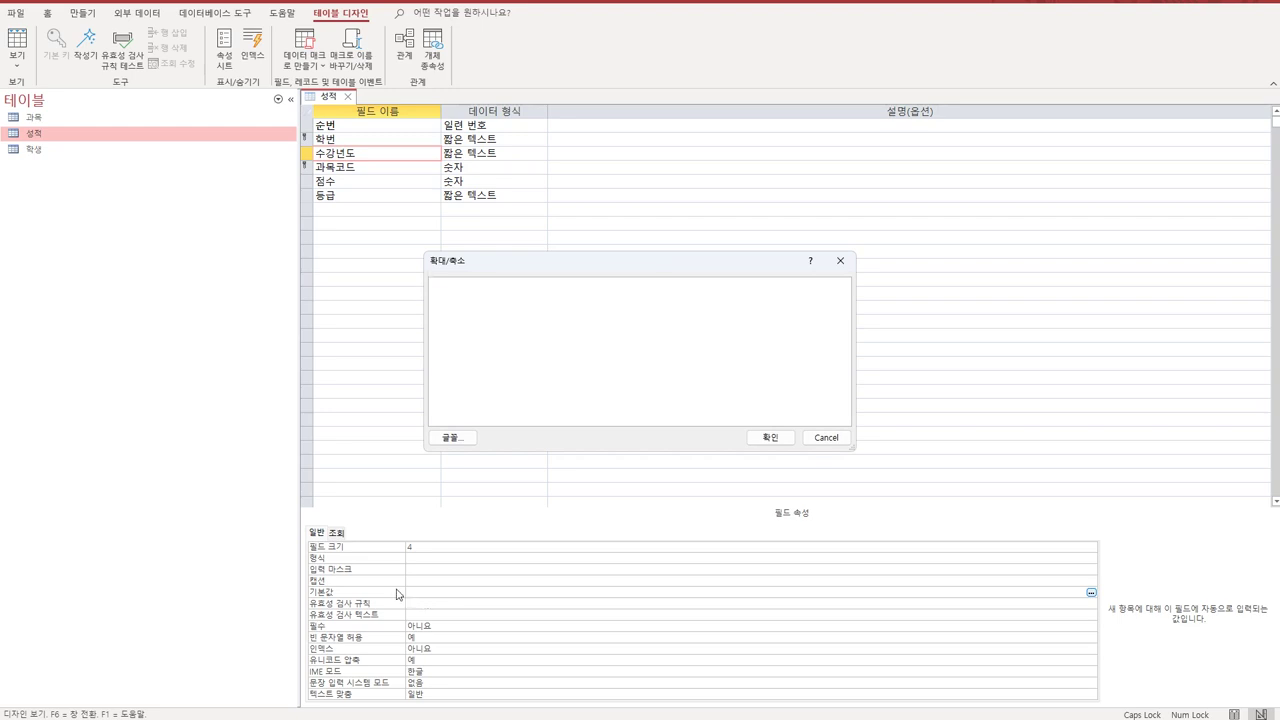
pyautogui.click(452, 438)
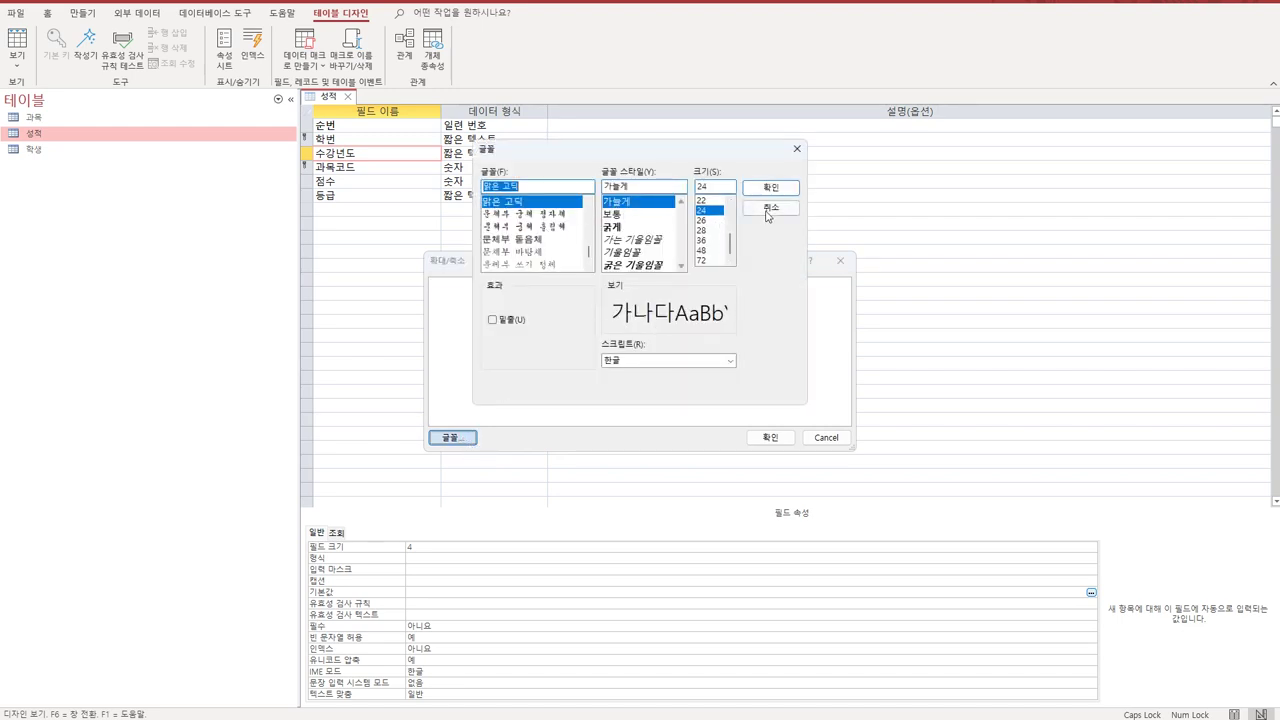
pyautogui.click(770, 207)
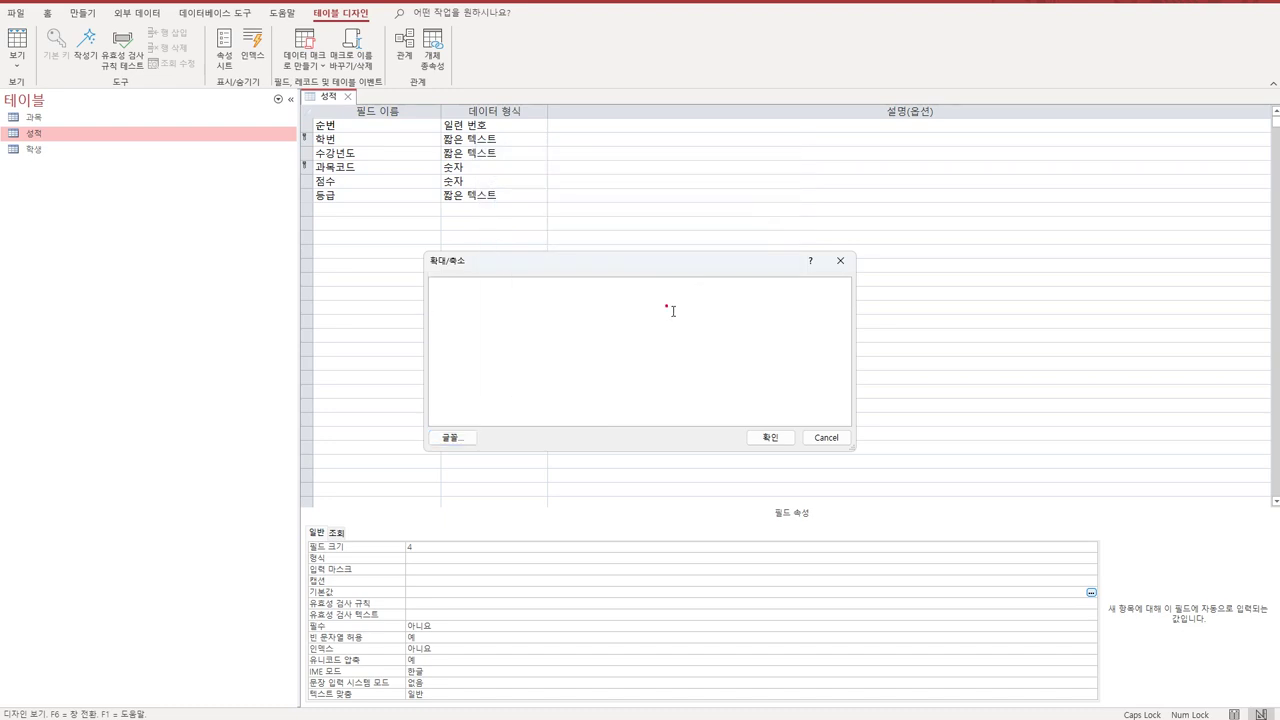
pyautogui.write('=YEAR(')
pyautogui.write('DATE()')
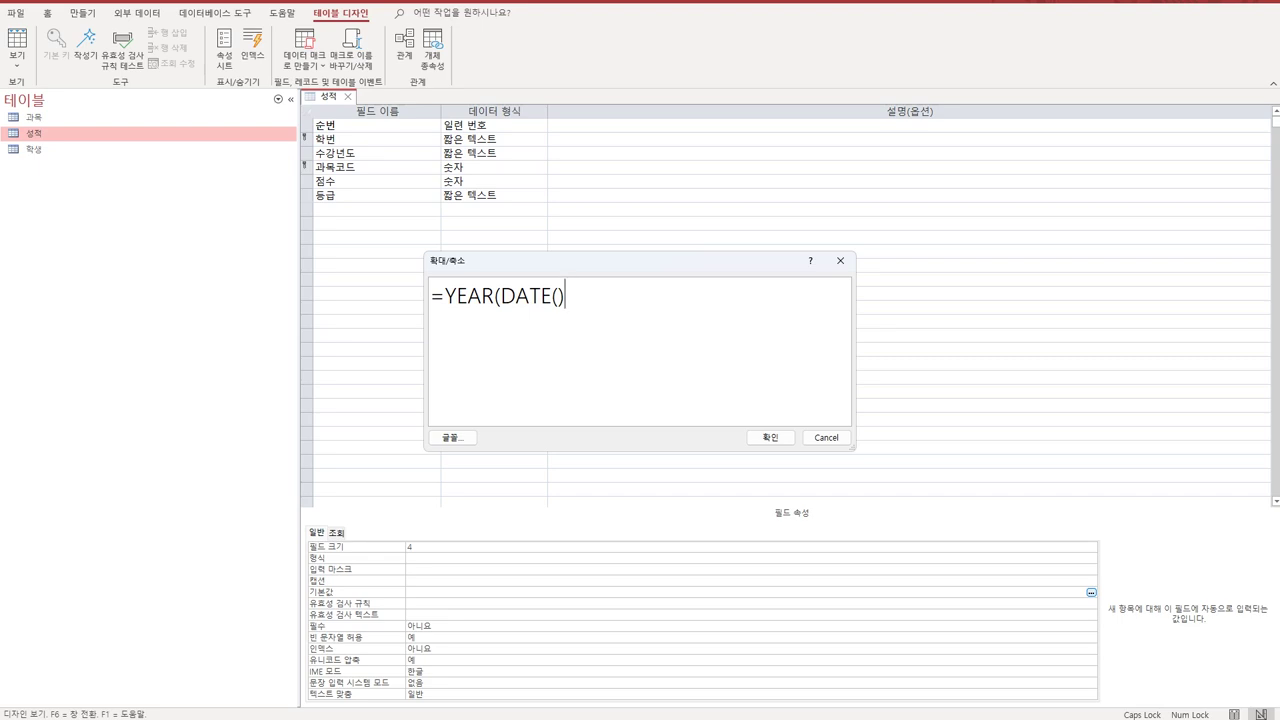
pyautogui.write(')')
pyautogui.click(771, 438)
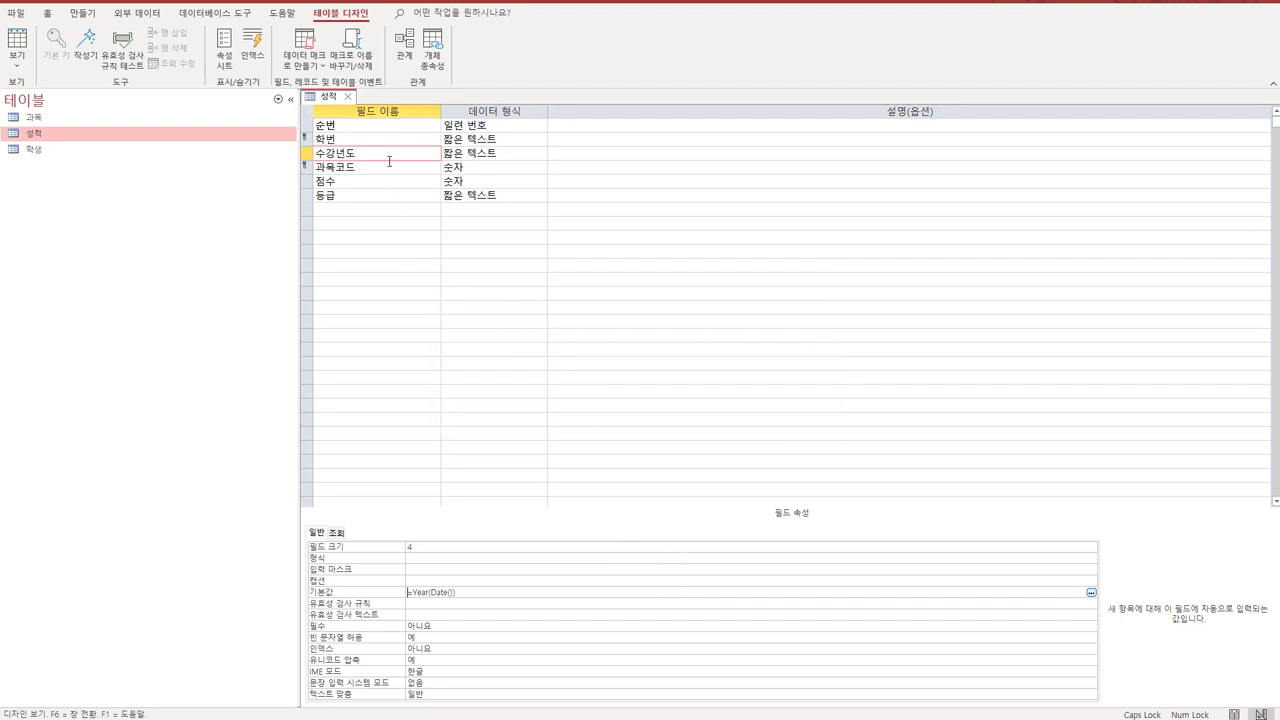
# Set the validation rule of the 등급 field to IN(A,B,C,D,F)
pyautogui.click(364, 201)
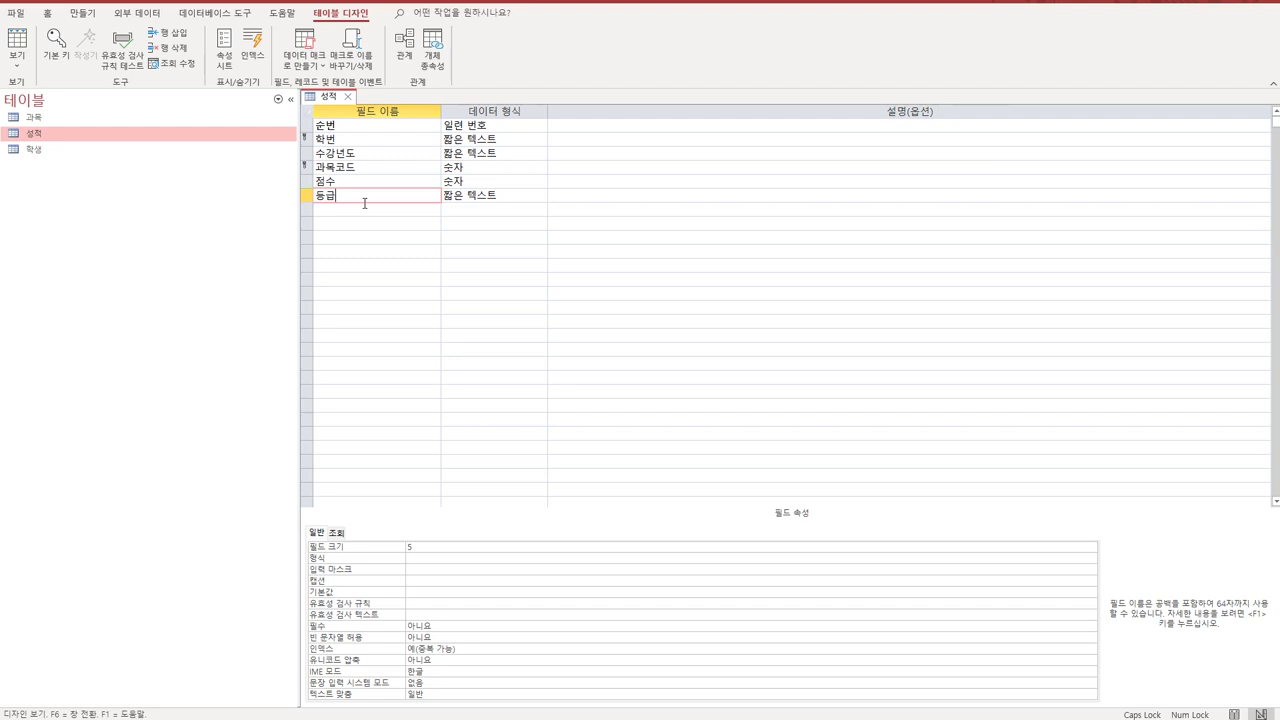
pyautogui.click(462, 603)
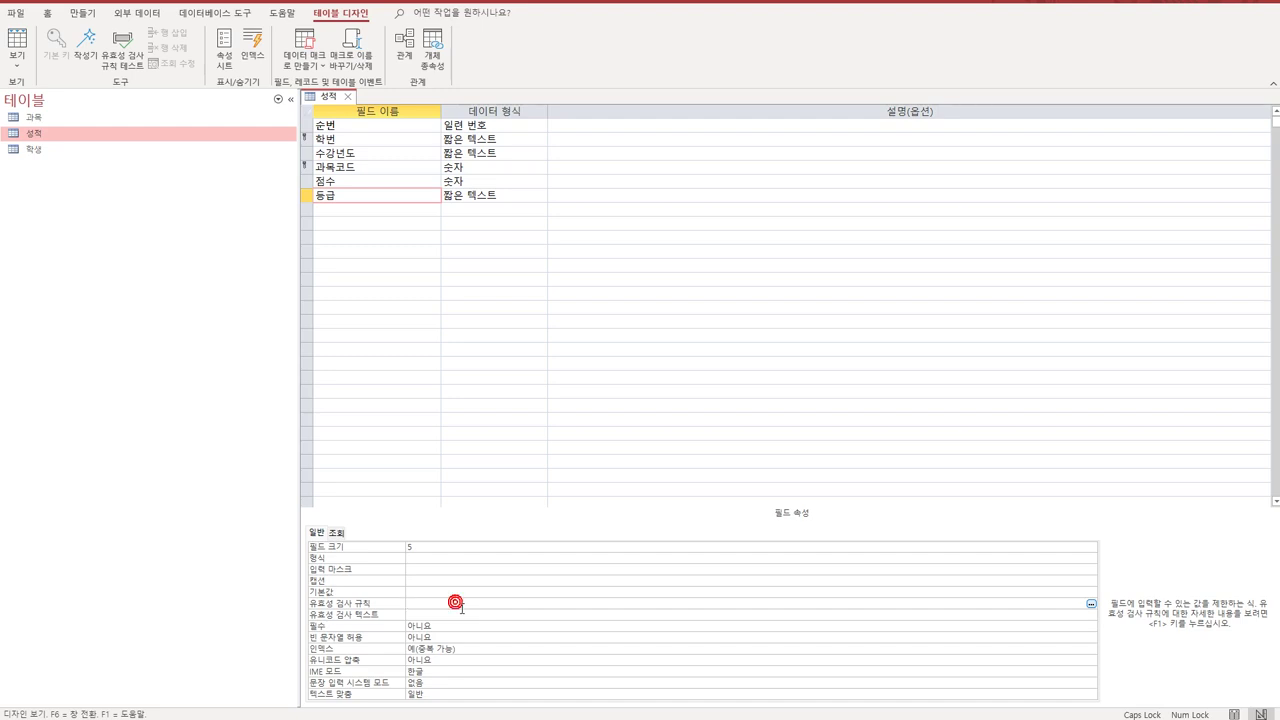
pyautogui.hotkey('shift', 'F2')
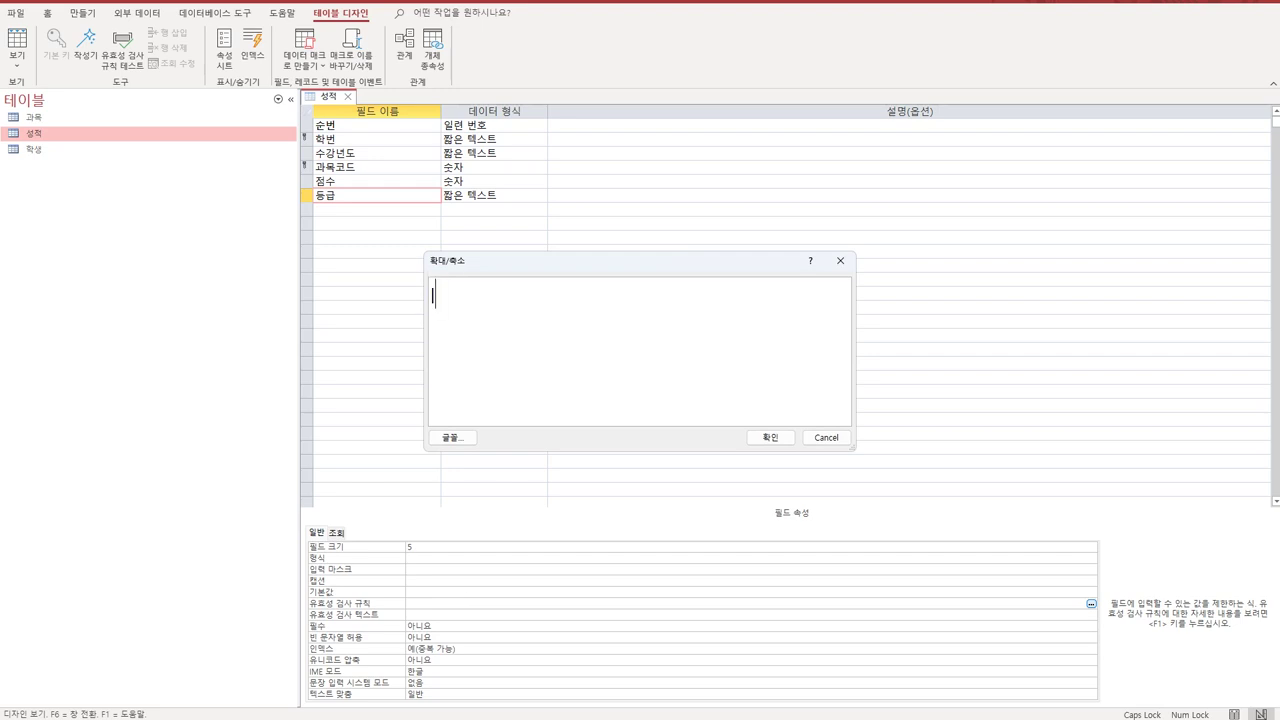
pyautogui.write('IN(A,B,C,D,F)')
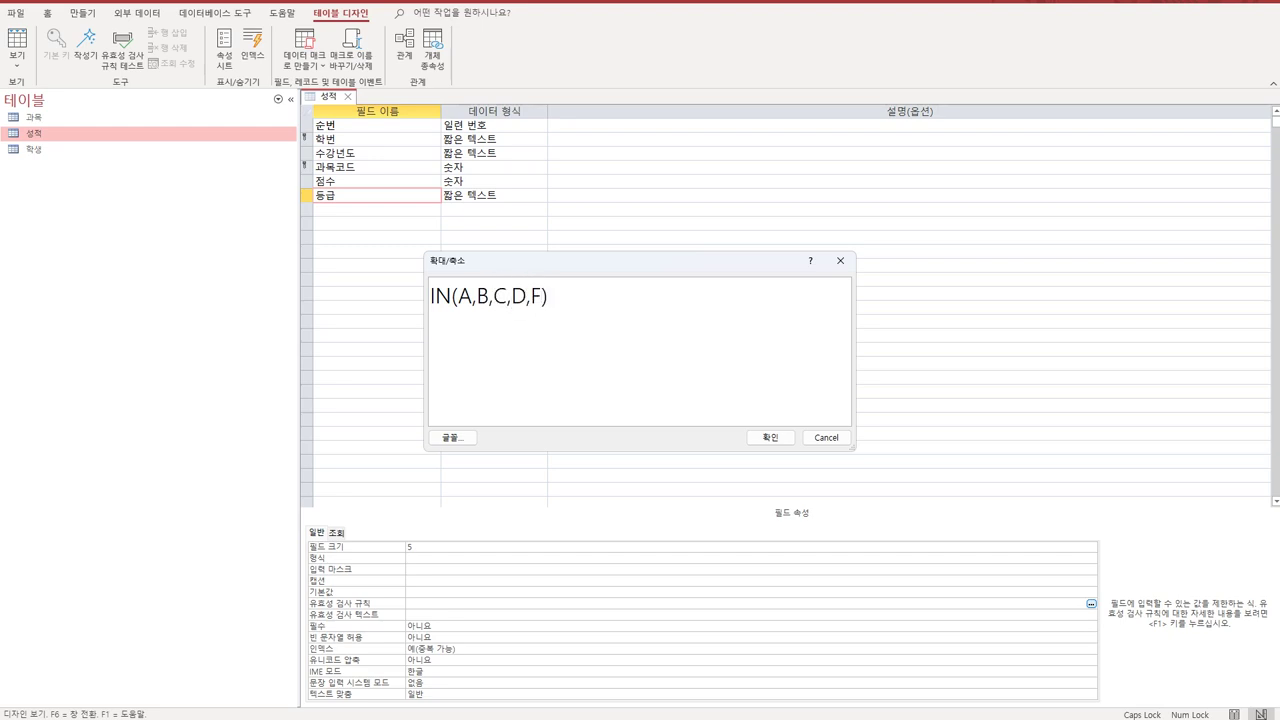
pyautogui.click(765, 437)
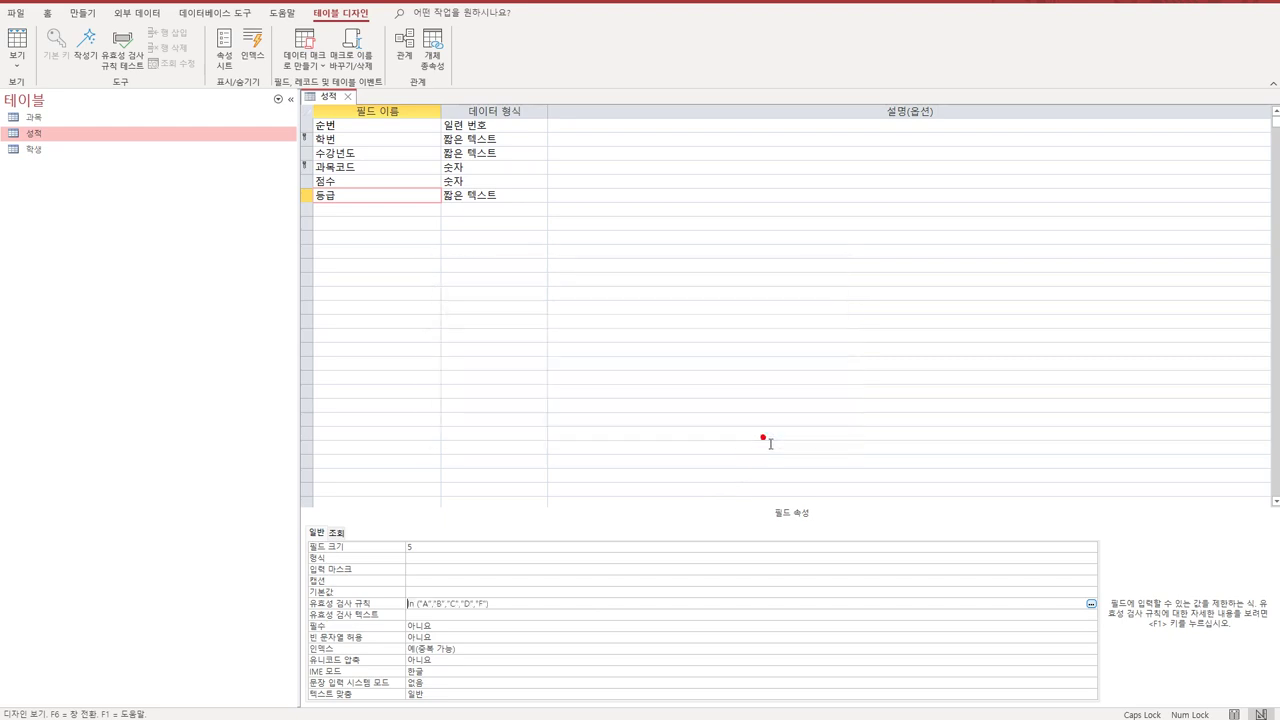
# In the 등급 validation rule, remove the opening In ( and replace the comma between "A" and "B" with OR
pyautogui.click(530, 605)
pyautogui.hotkey('shift', 'F2')
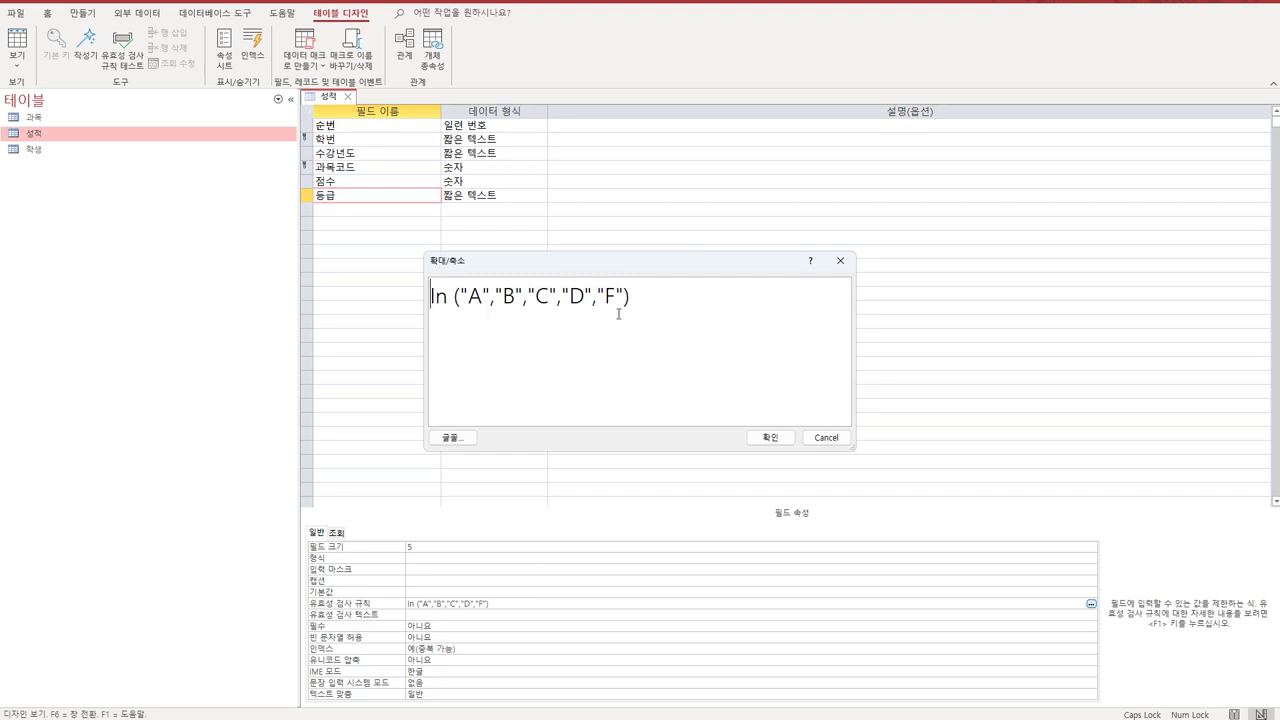
pyautogui.moveTo(467, 300); pyautogui.dragTo(428, 305)
pyautogui.press('Delete')
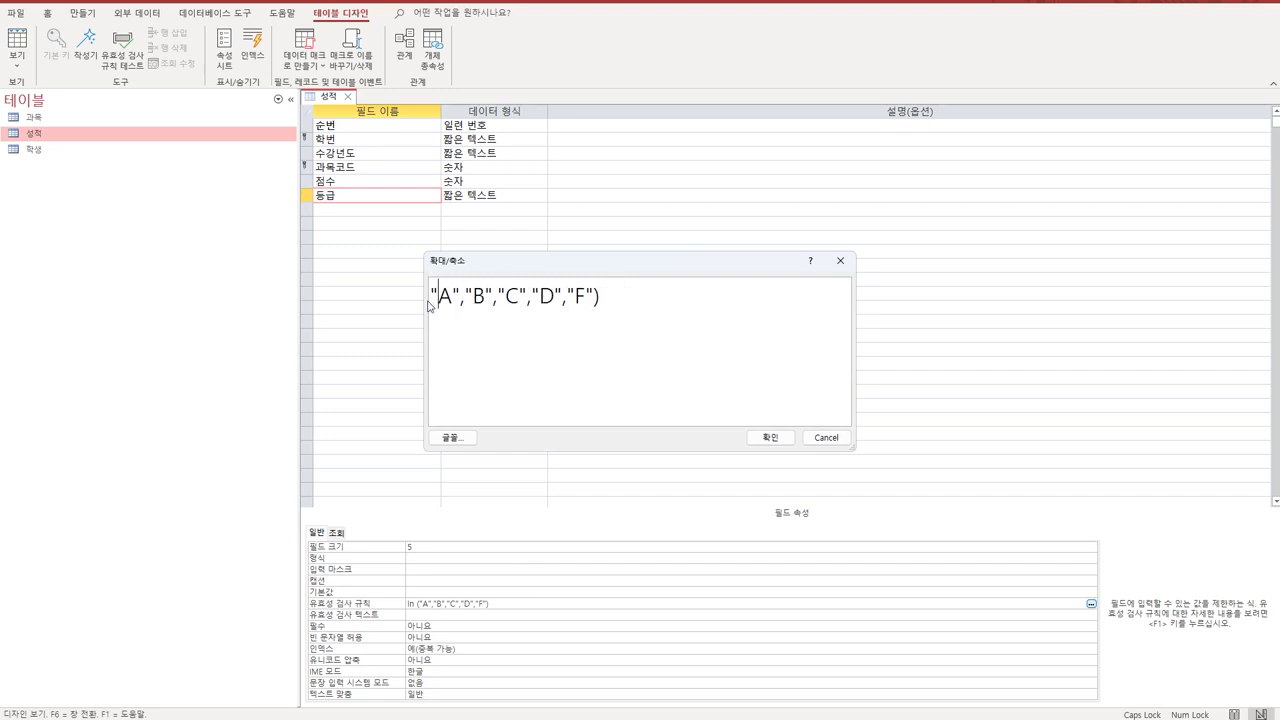
pyautogui.press('Right')
pyautogui.press('Right')
pyautogui.write('ㅐㄱ')
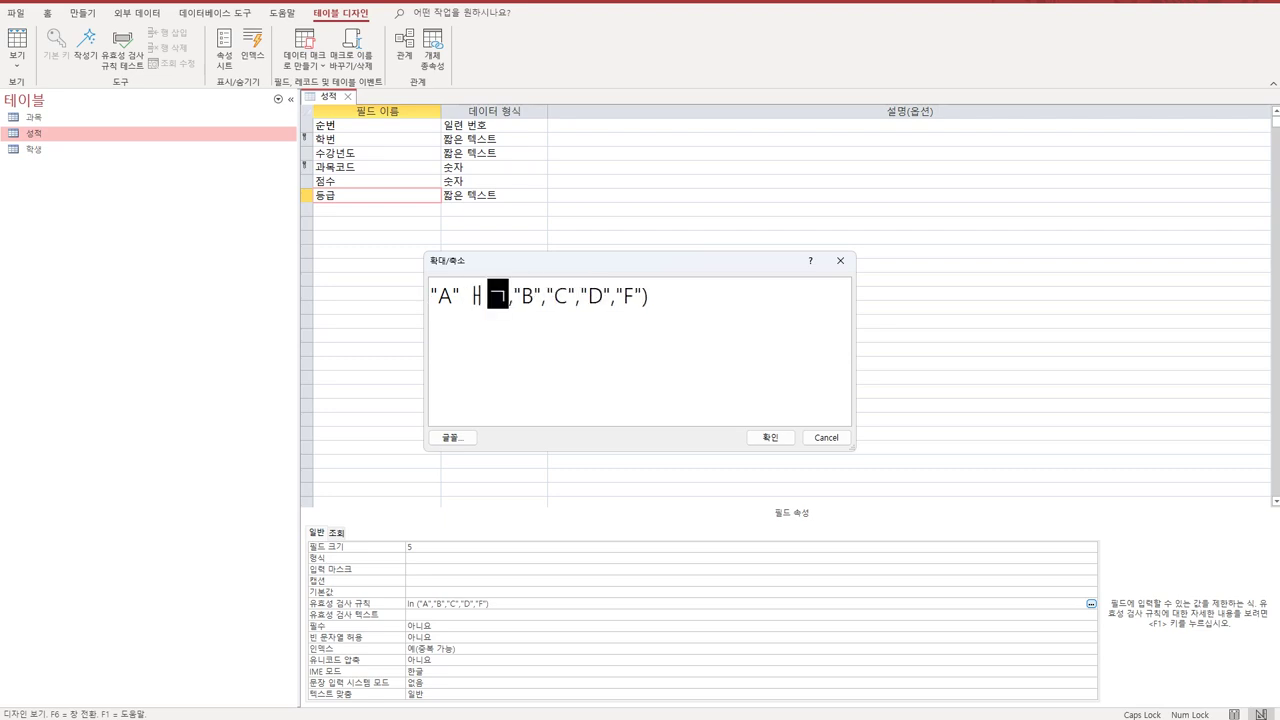
pyautogui.press('BackSpace')
pyautogui.press('BackSpace')
pyautogui.write('OR')
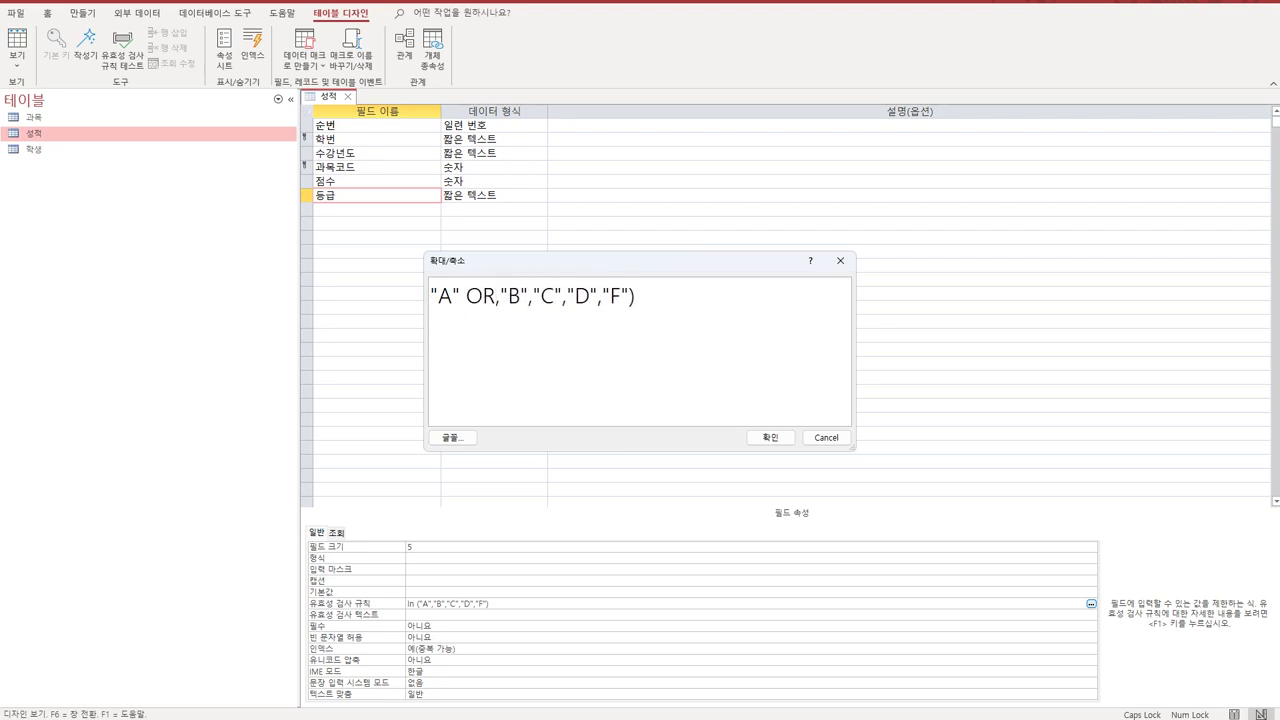
pyautogui.hotkey('shift', 'Right')
pyautogui.press('BackSpace')
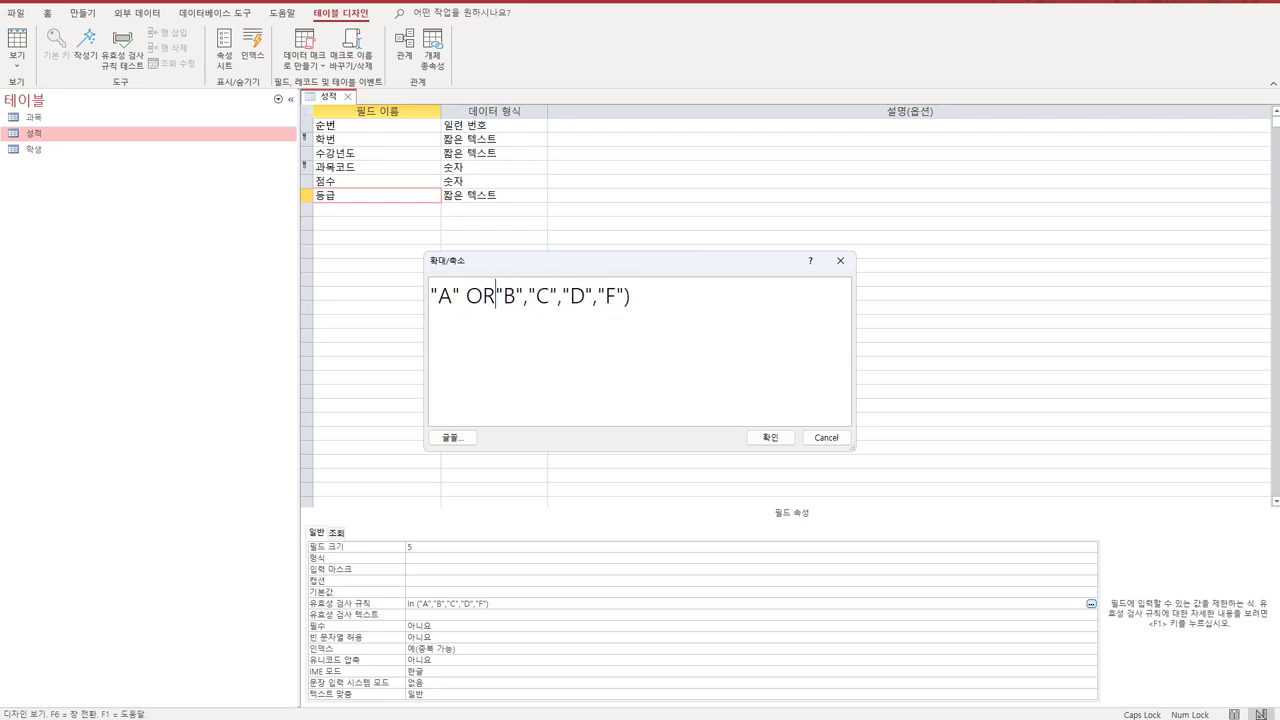
# Replace the comma between "B" and "C" in the 등급 validation rule with OR, spaced on both sides
pyautogui.press('Right')
pyautogui.press('Right')
pyautogui.press('Right')
pyautogui.write('OR')
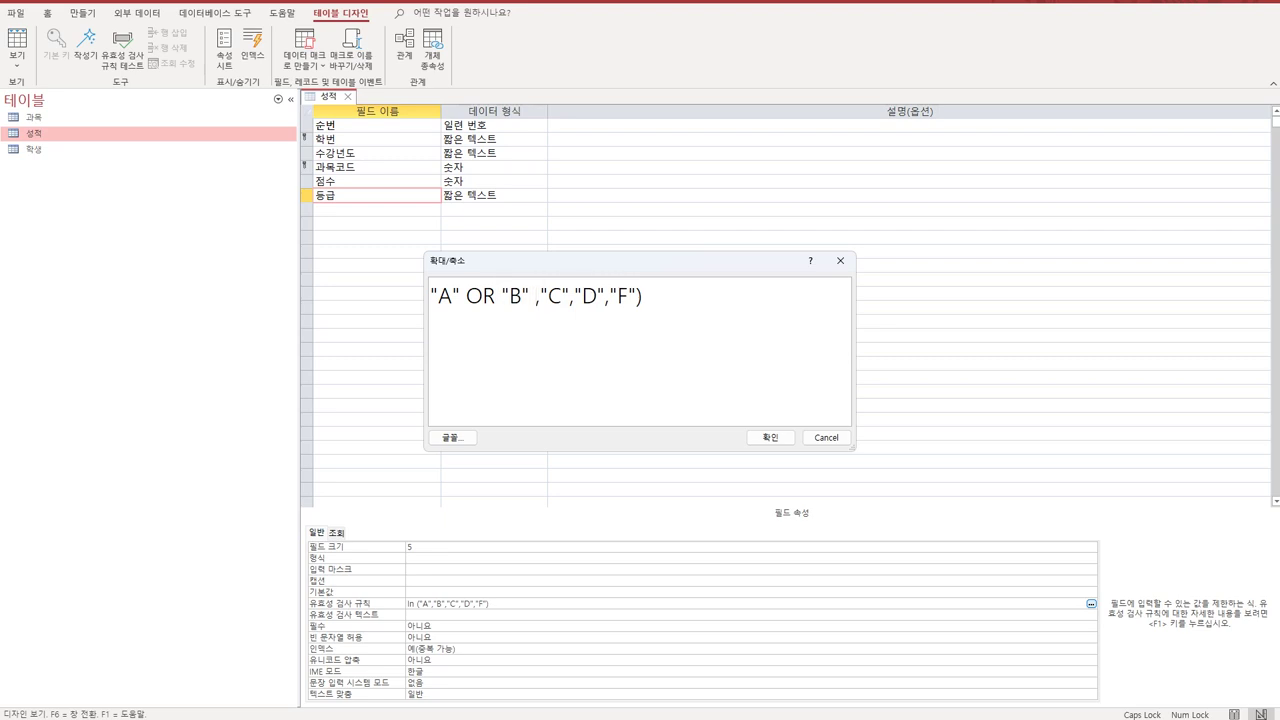
pyautogui.hotkey('shift', 'Left')
pyautogui.hotkey('shift', 'Left')
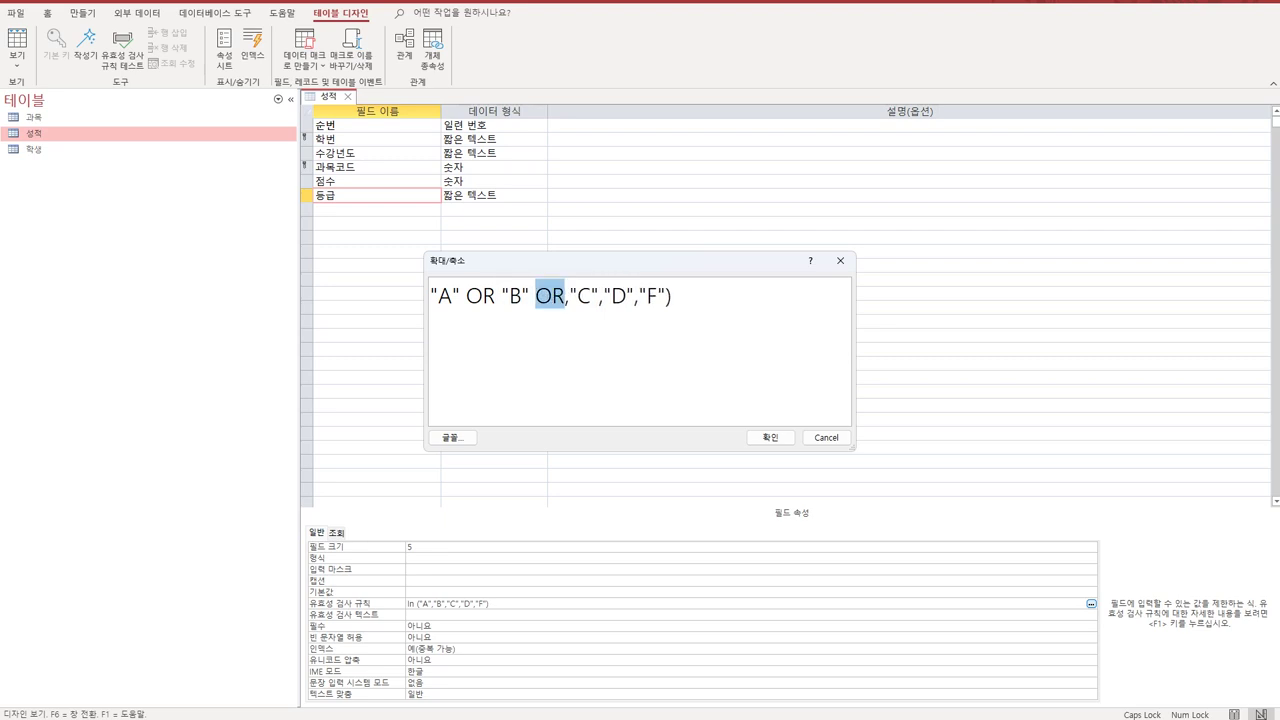
pyautogui.press('Right')
pyautogui.press('Delete')
pyautogui.press('Right')
pyautogui.press('Right')
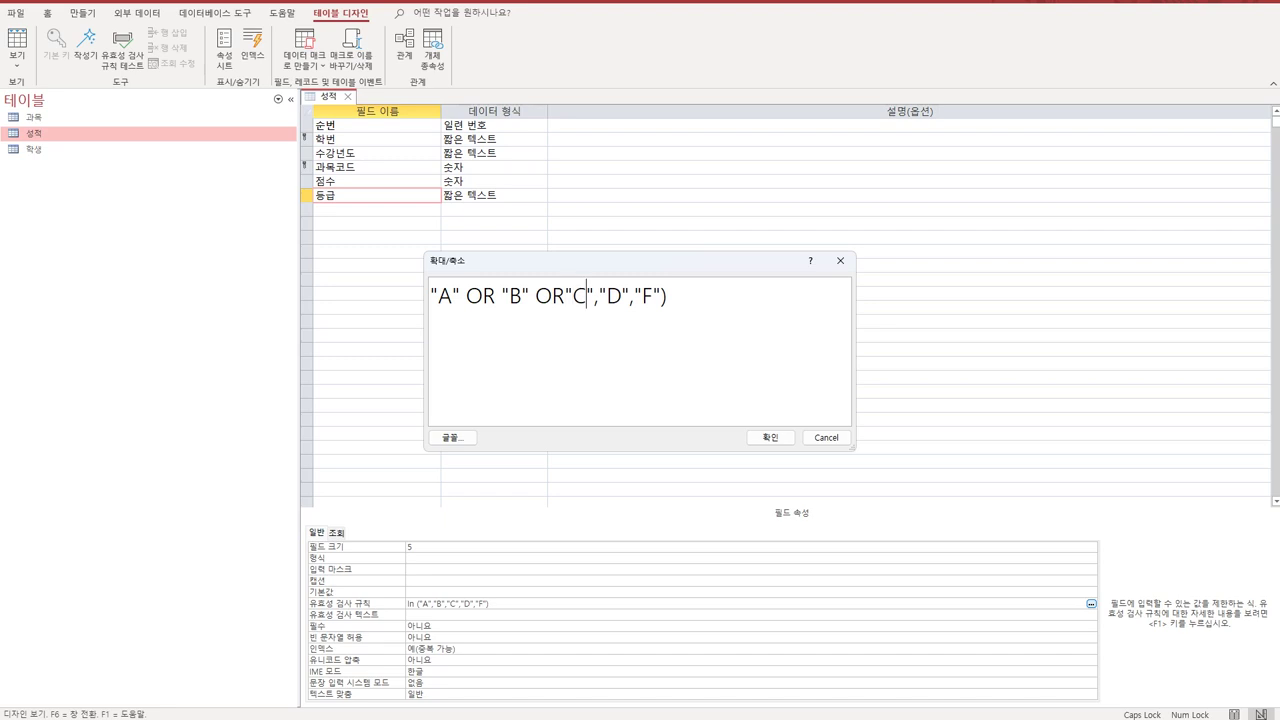
pyautogui.press('Left')
pyautogui.press('Right')
# Replace the comma between "C" and "D" in the rule with OR, spaced on both sides
pyautogui.press('Right')
pyautogui.hotkey('shift', 'Right')
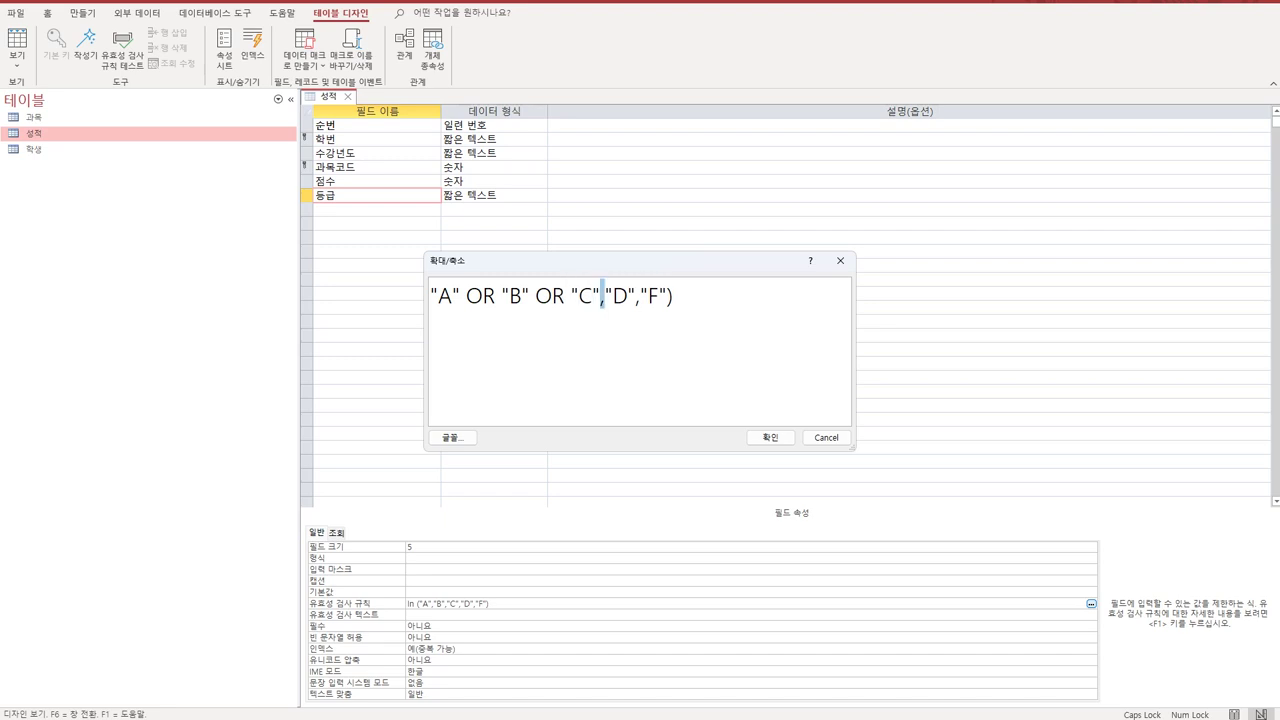
pyautogui.write('OR')
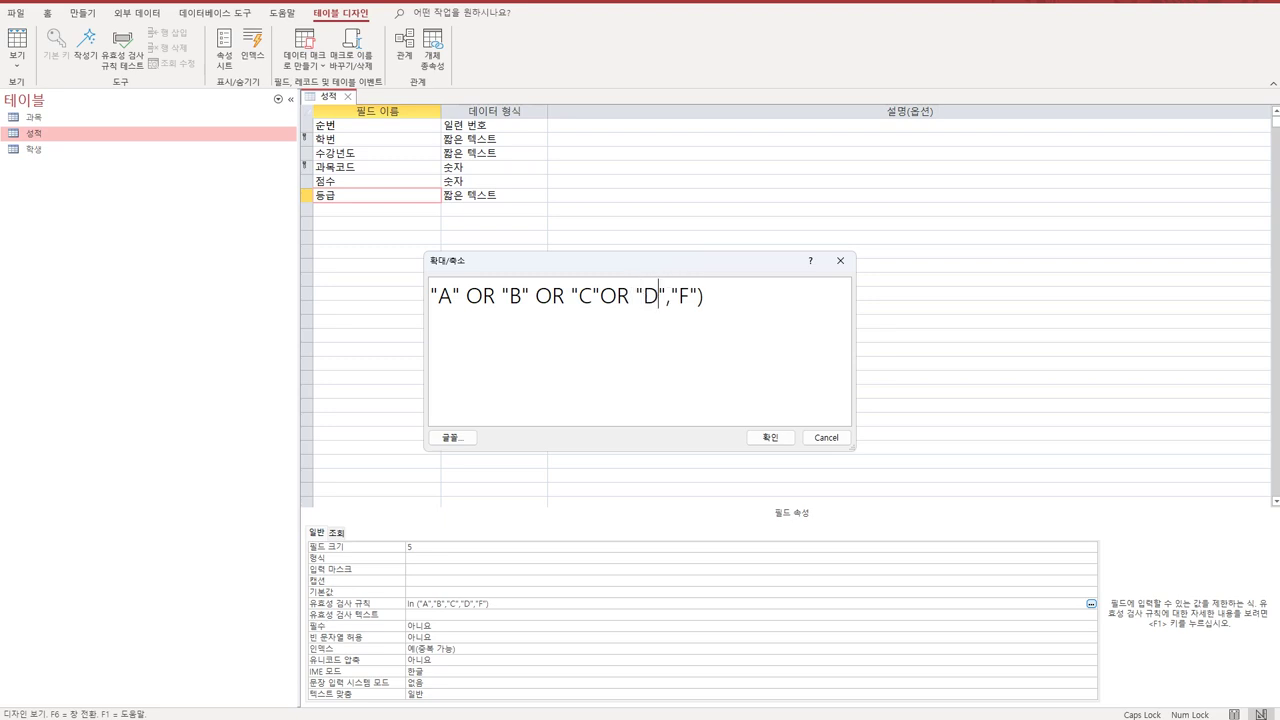
pyautogui.press('Left')
pyautogui.press('Left')
pyautogui.press('Left')
pyautogui.press('Right')
pyautogui.press('Right')
pyautogui.press('Right')
pyautogui.press('Right')
pyautogui.press('Right')
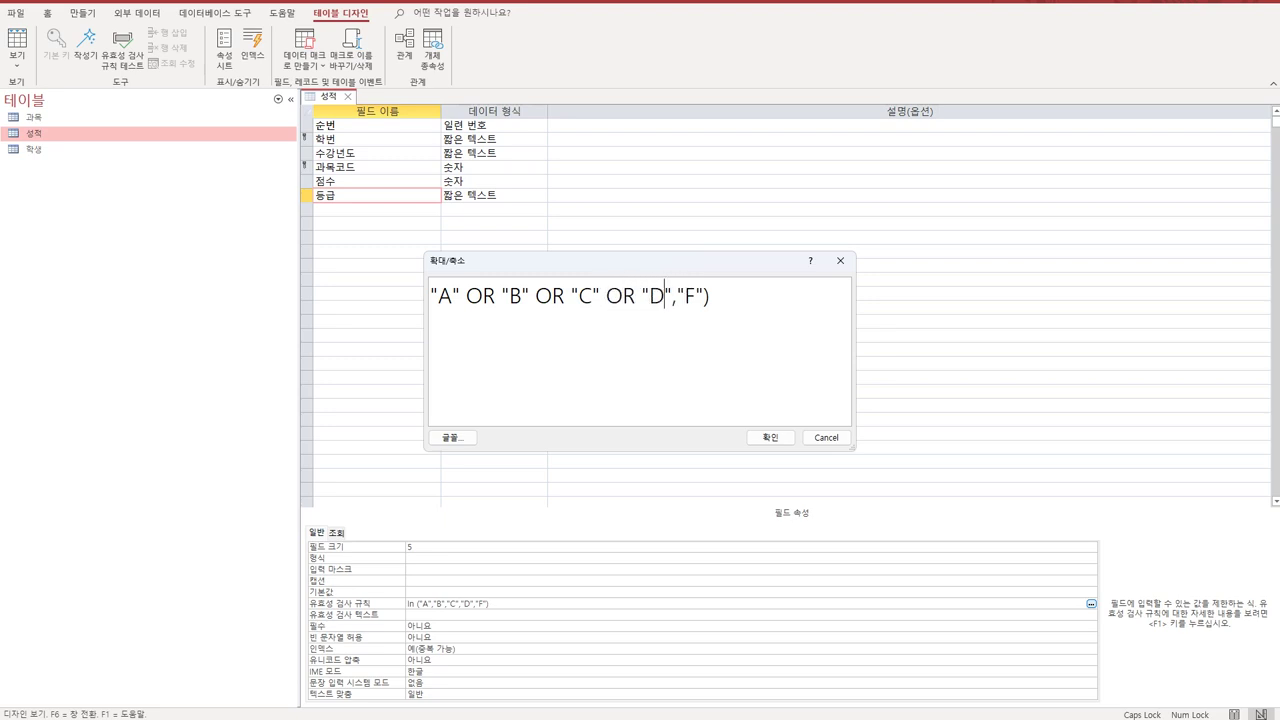
# Join "D" and "F" with OR, remove the closing parenthesis, and apply the rule "A" OR "B" OR "C" OR "D" OR "F"
pyautogui.press('Right')
pyautogui.press('BackSpace')
pyautogui.write('OR')
pyautogui.click(741, 296)
pyautogui.press('BackSpace')
pyautogui.click(708, 296)
pyautogui.click(770, 437)
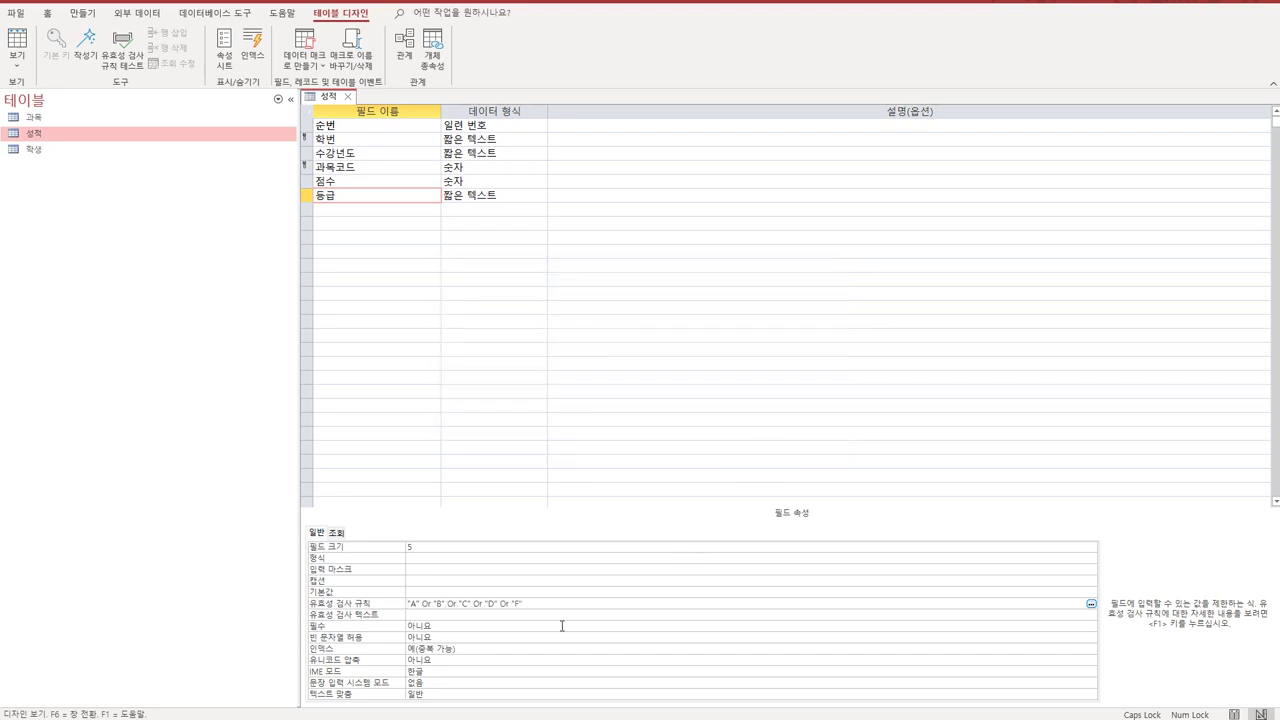
pyautogui.click(486, 616)
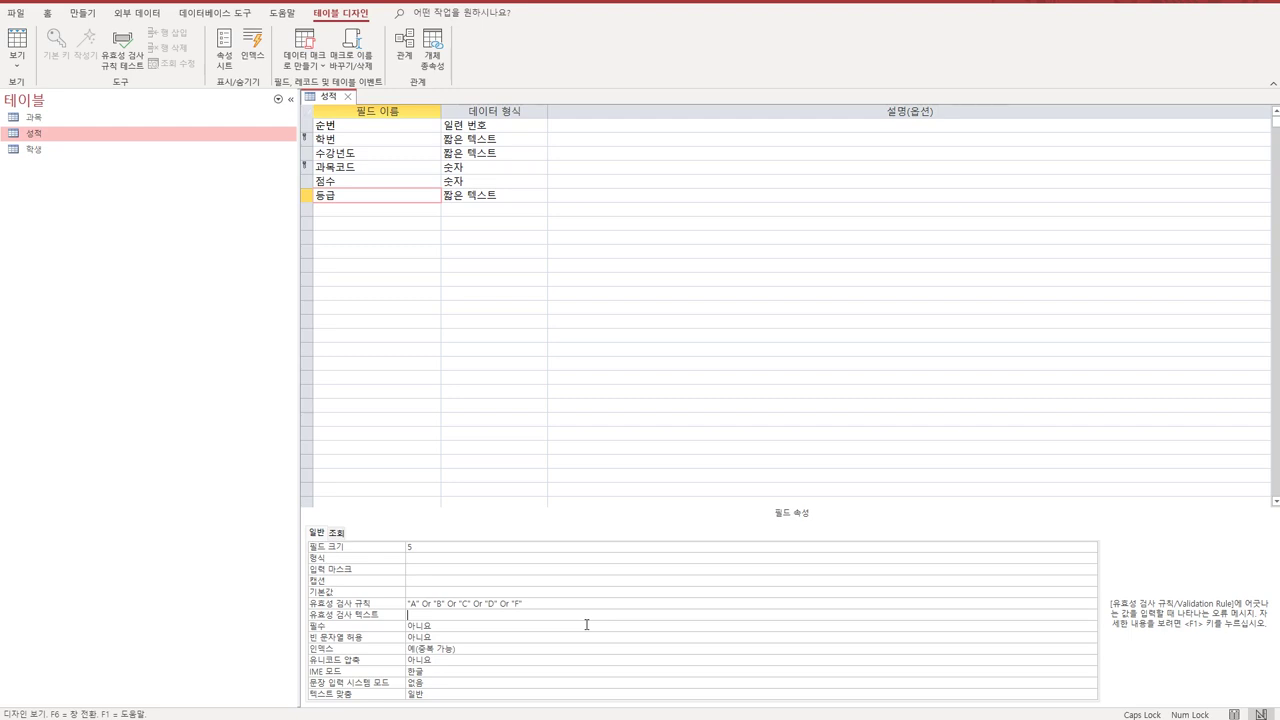
# Give the 점수 field the validation rule >=0 AND <=100
pyautogui.click(371, 186)
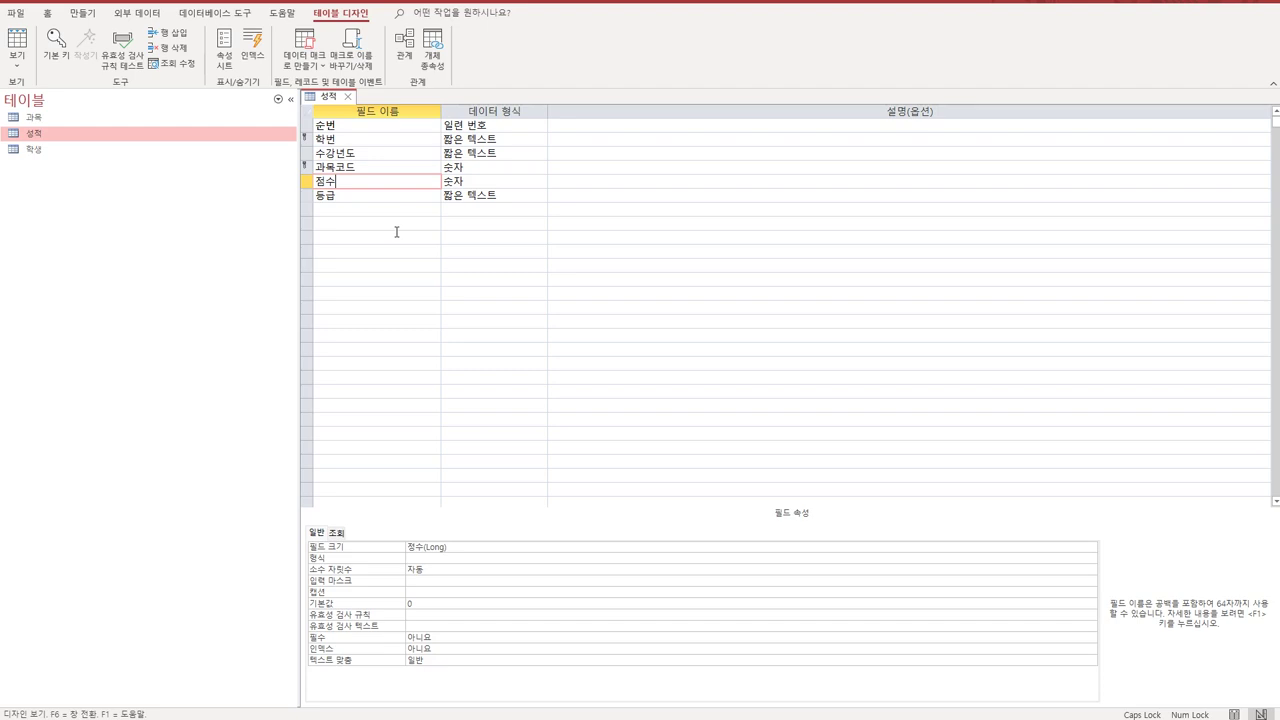
pyautogui.click(436, 614)
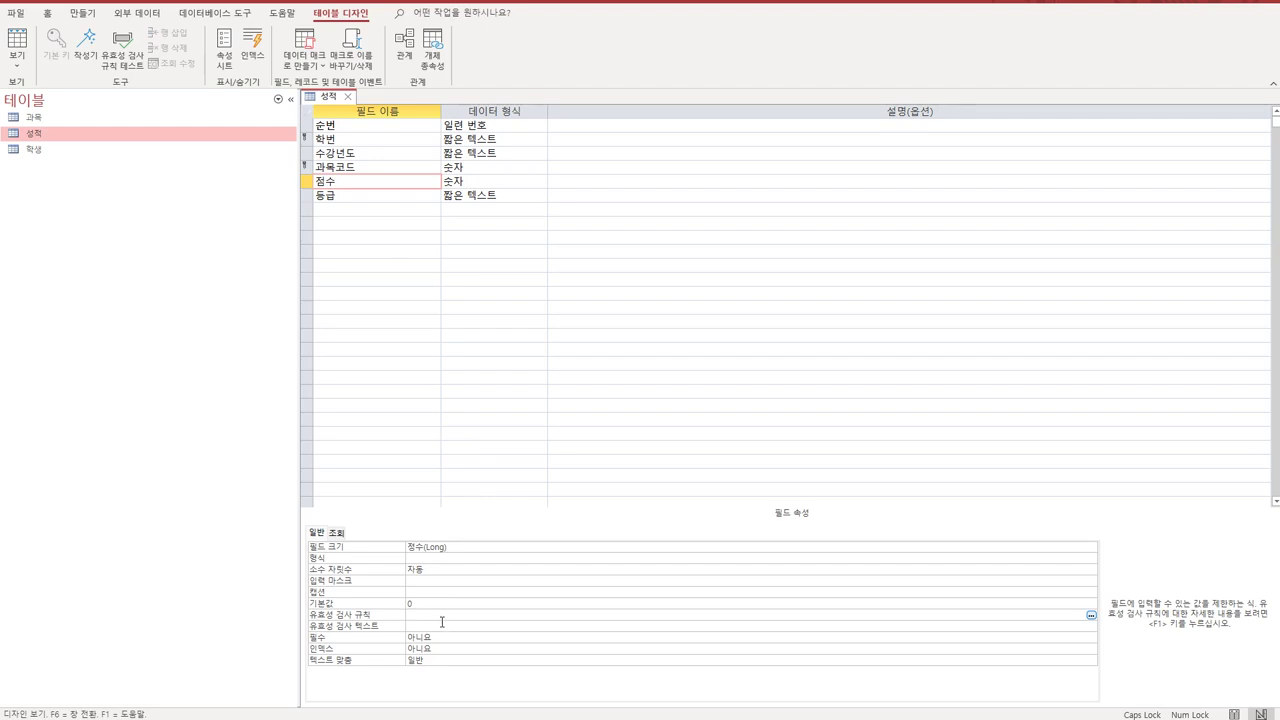
pyautogui.hotkey('shift', 'F2')
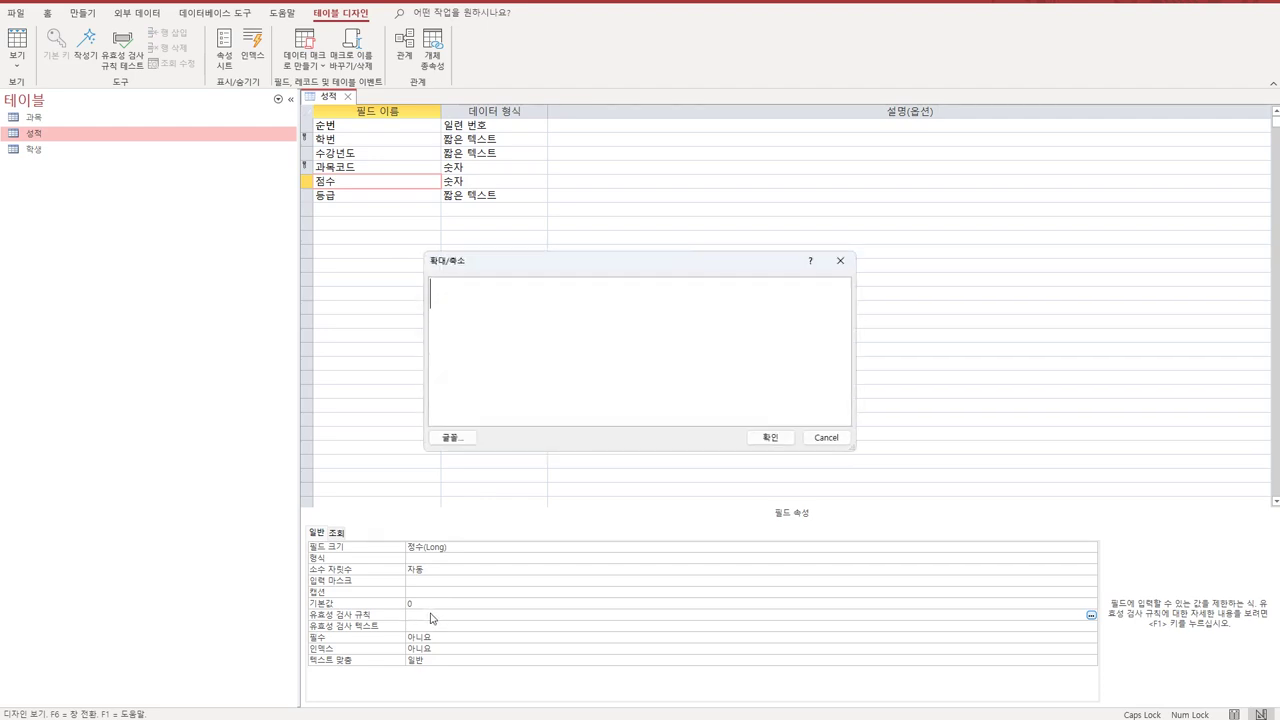
pyautogui.write('>=0 AND <=')
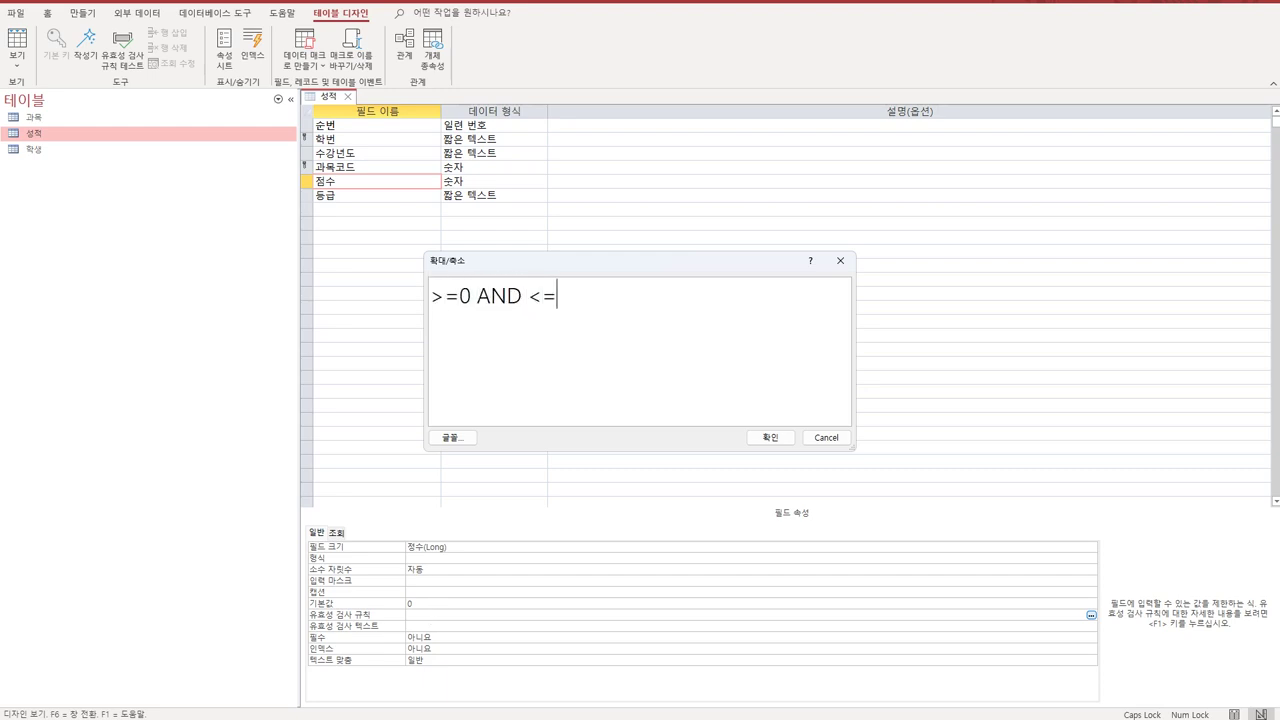
pyautogui.write('100')
pyautogui.click(770, 438)
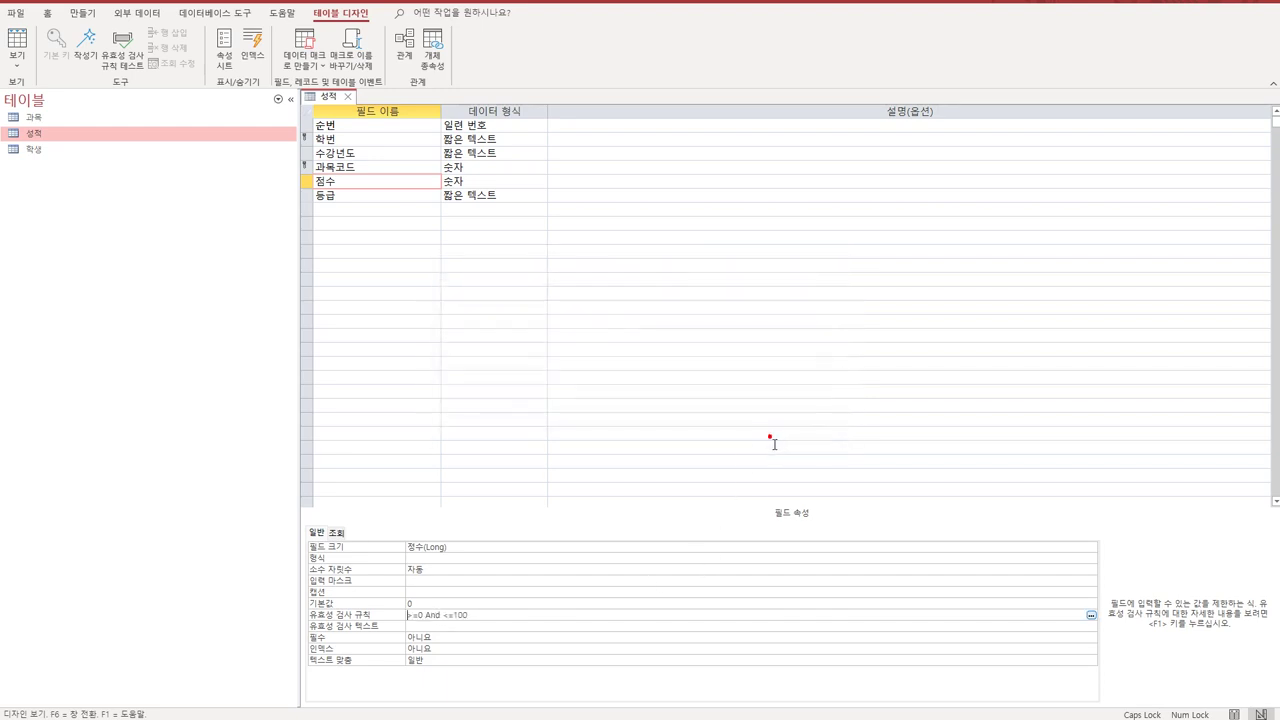
# Replace the 점수 field's validation rule with BETWEEN 0 AND 100 and review the applied expression in the zoom box
pyautogui.click(472, 614)
pyautogui.hotkey('shift', 'F2')
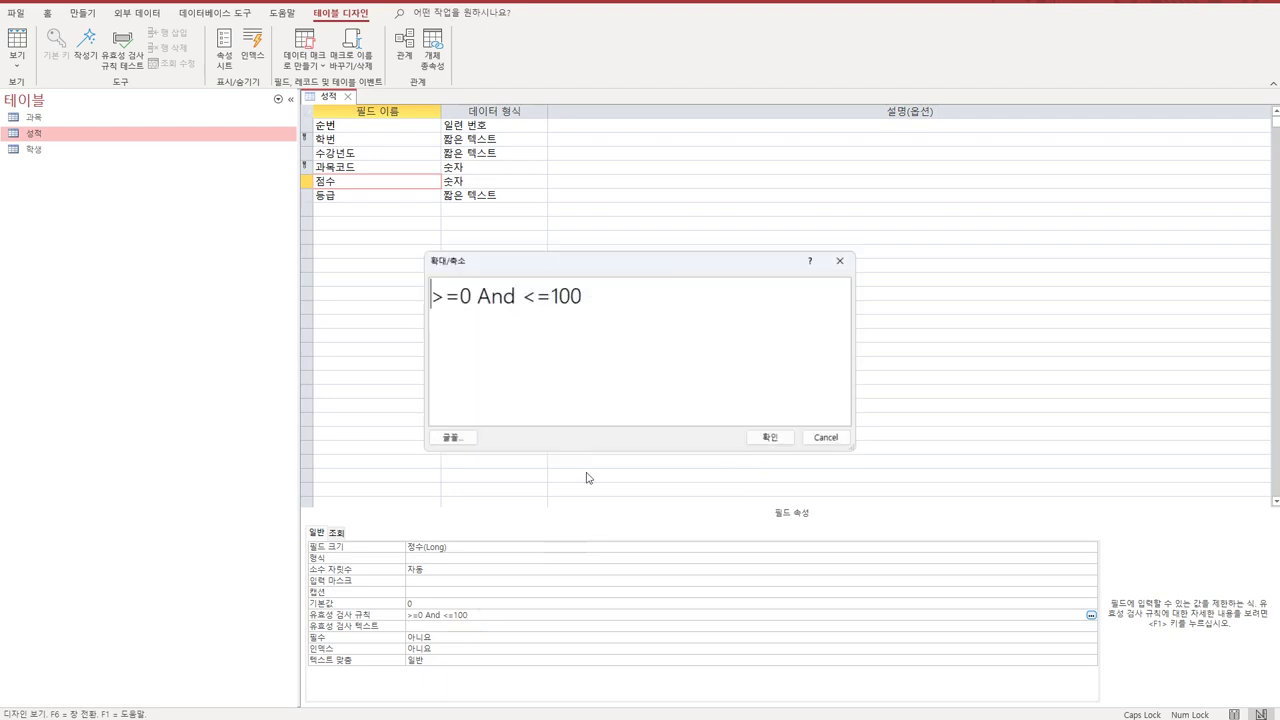
pyautogui.moveTo(600, 300); pyautogui.dragTo(420, 286)
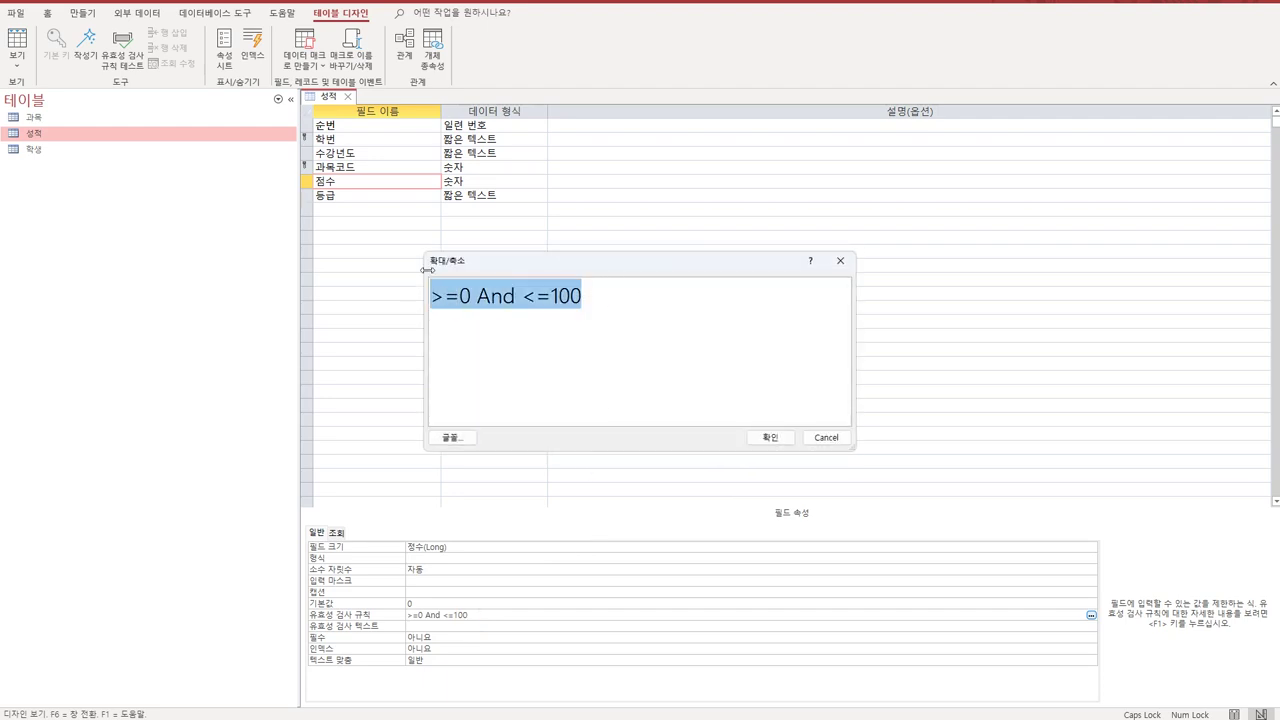
pyautogui.write('BET')
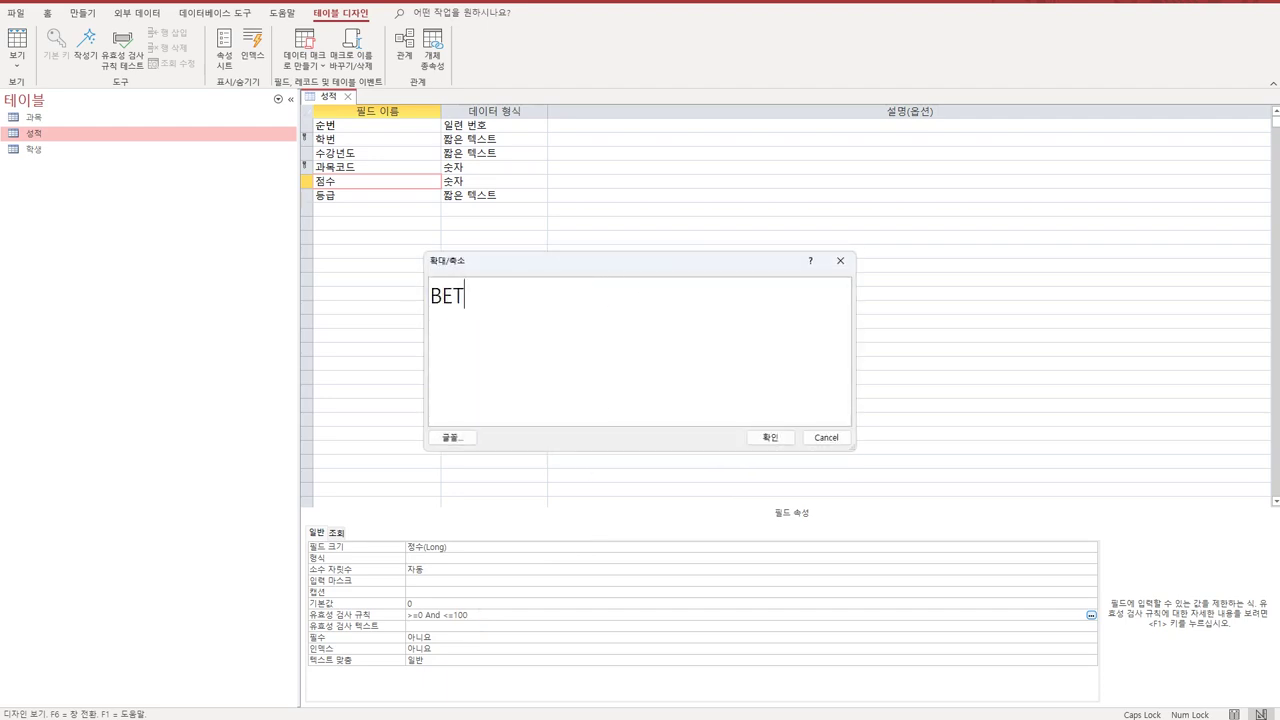
pyautogui.write('WEEN 0 AND 100')
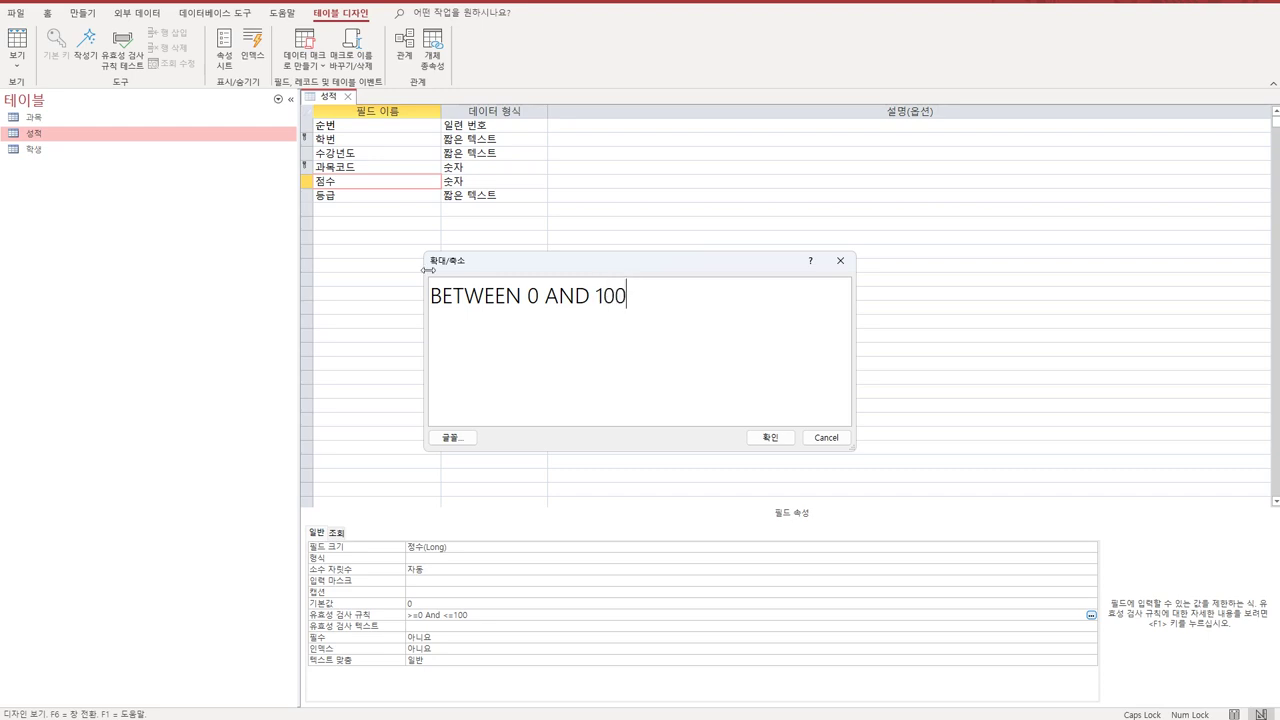
pyautogui.click(769, 438)
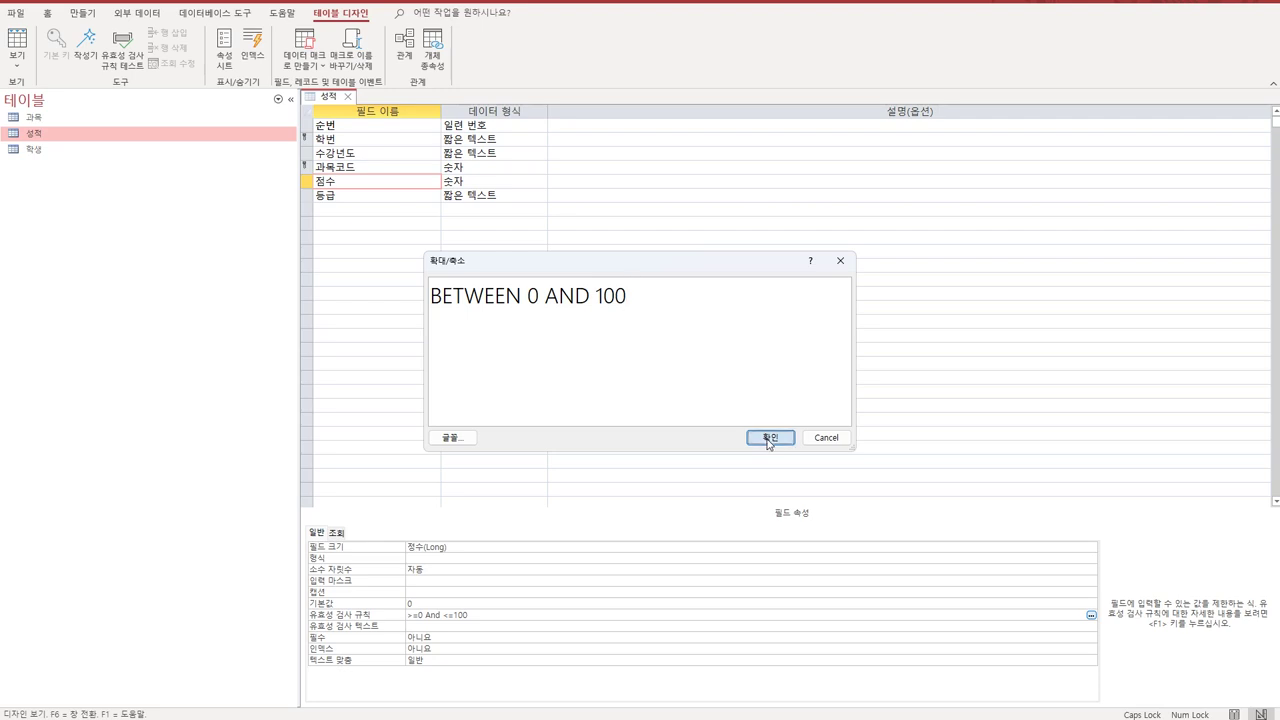
pyautogui.click(521, 614)
pyautogui.hotkey('shift', 'F2')
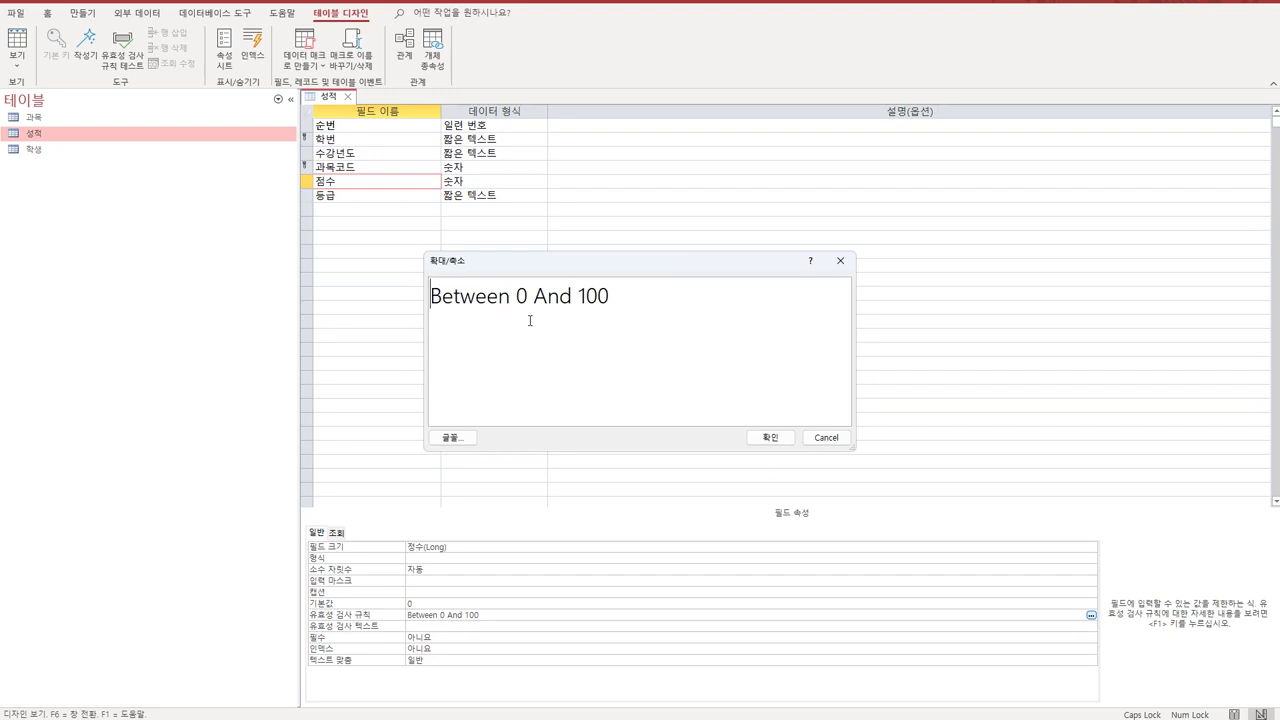
pyautogui.click(770, 437)
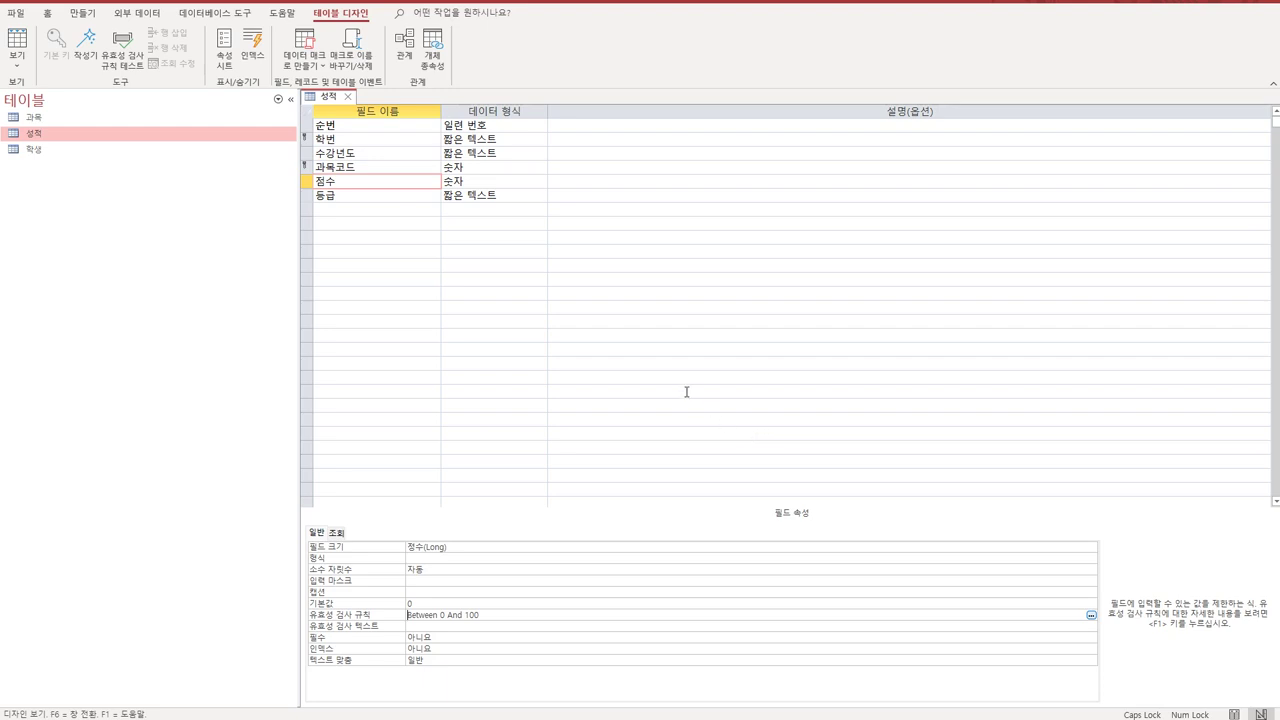
pyautogui.click(385, 140)
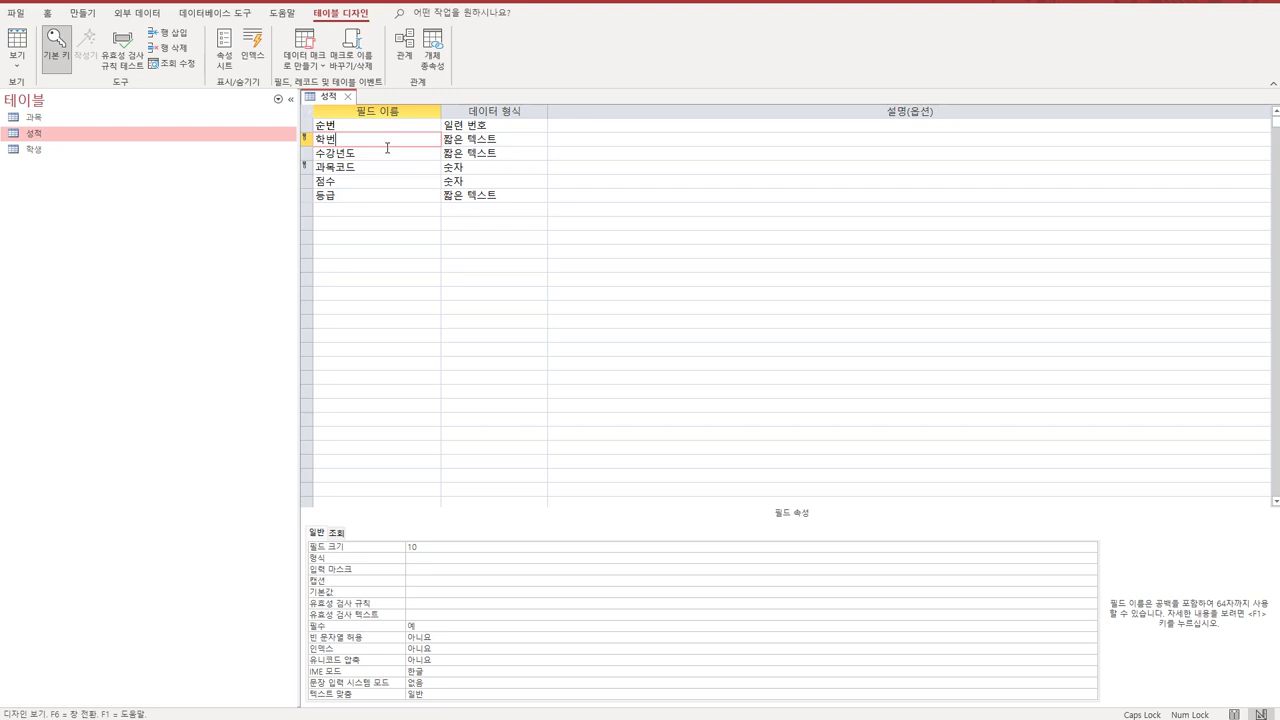
pyautogui.click(432, 574)
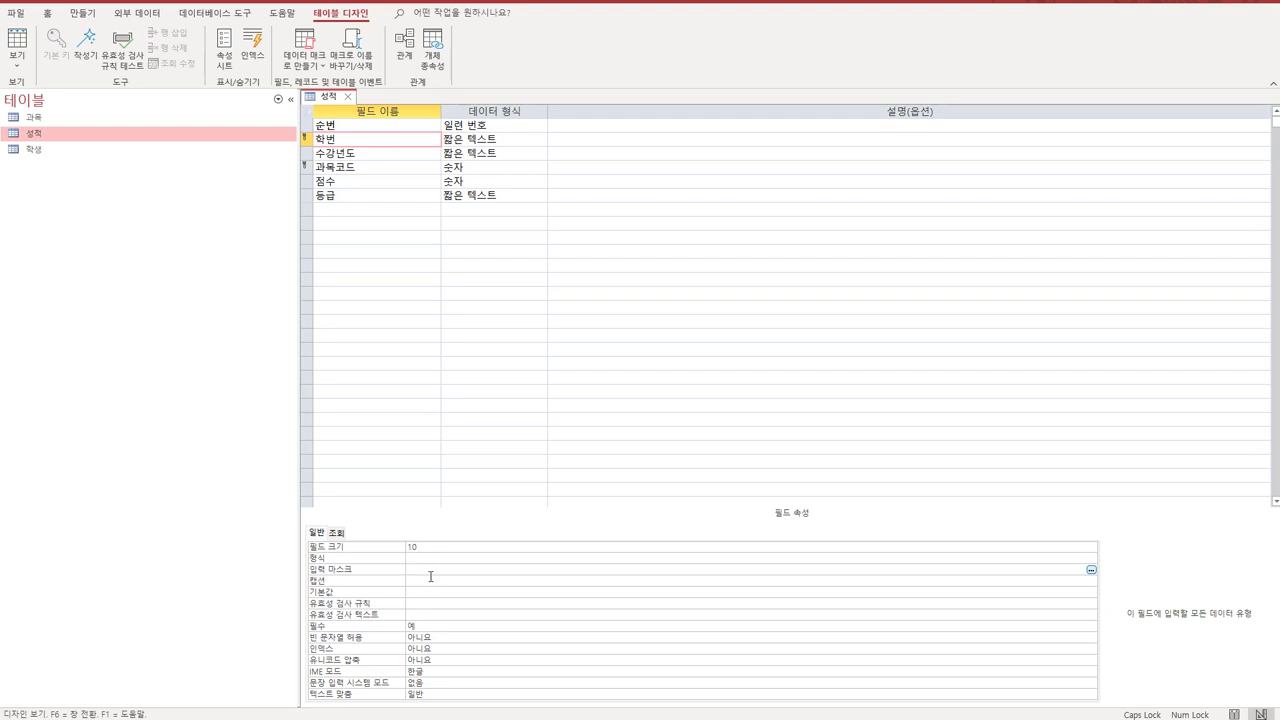
pyautogui.hotkey('shift', 'F2')
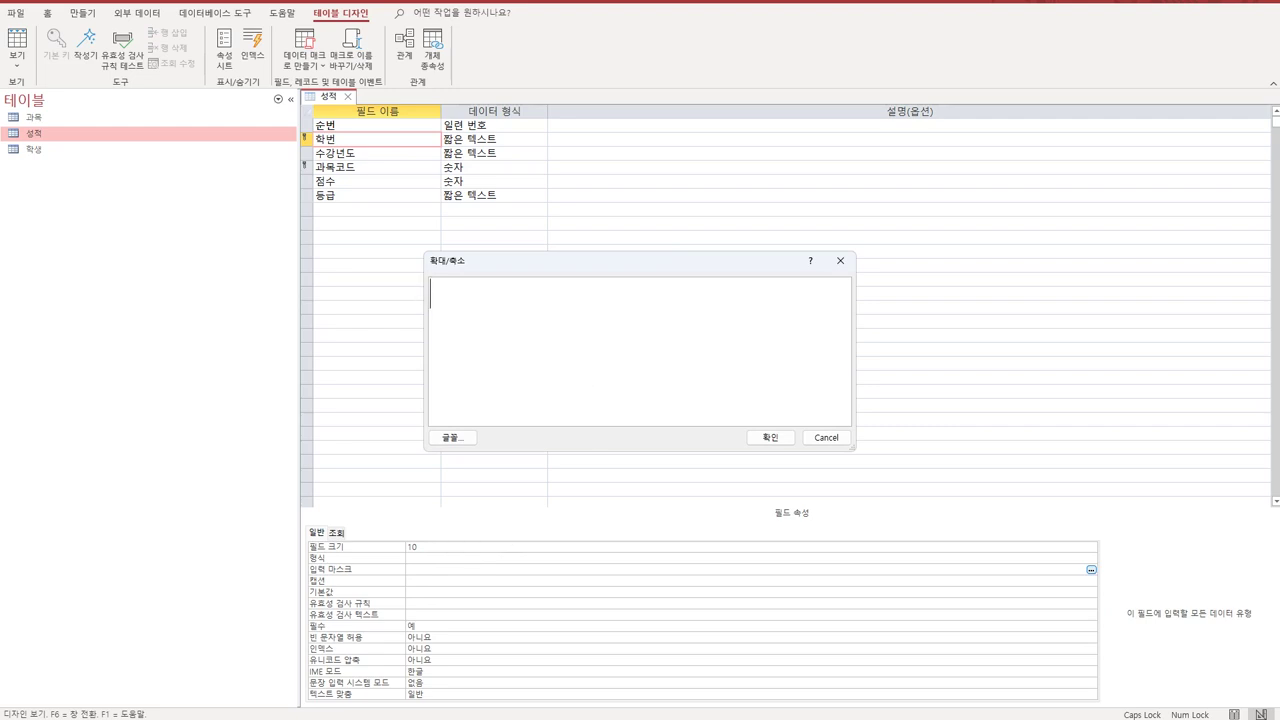
pyautogui.write('0000-00-0000')
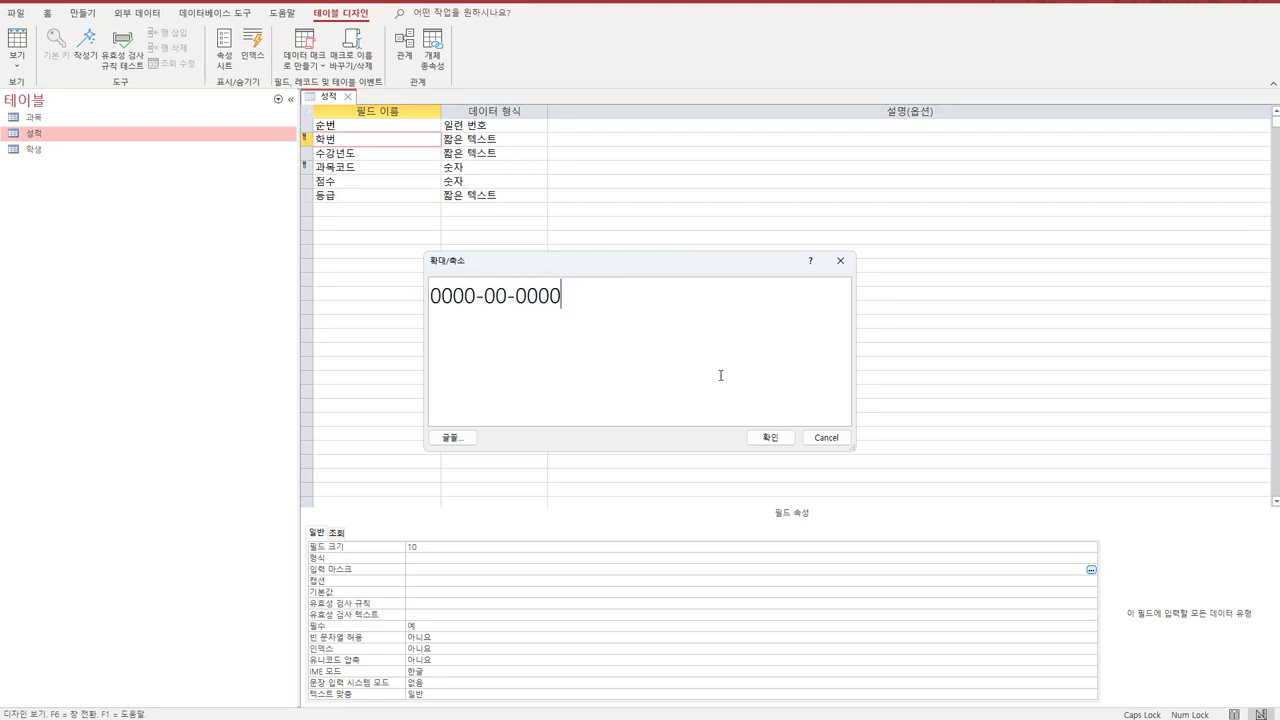
pyautogui.click(771, 440)
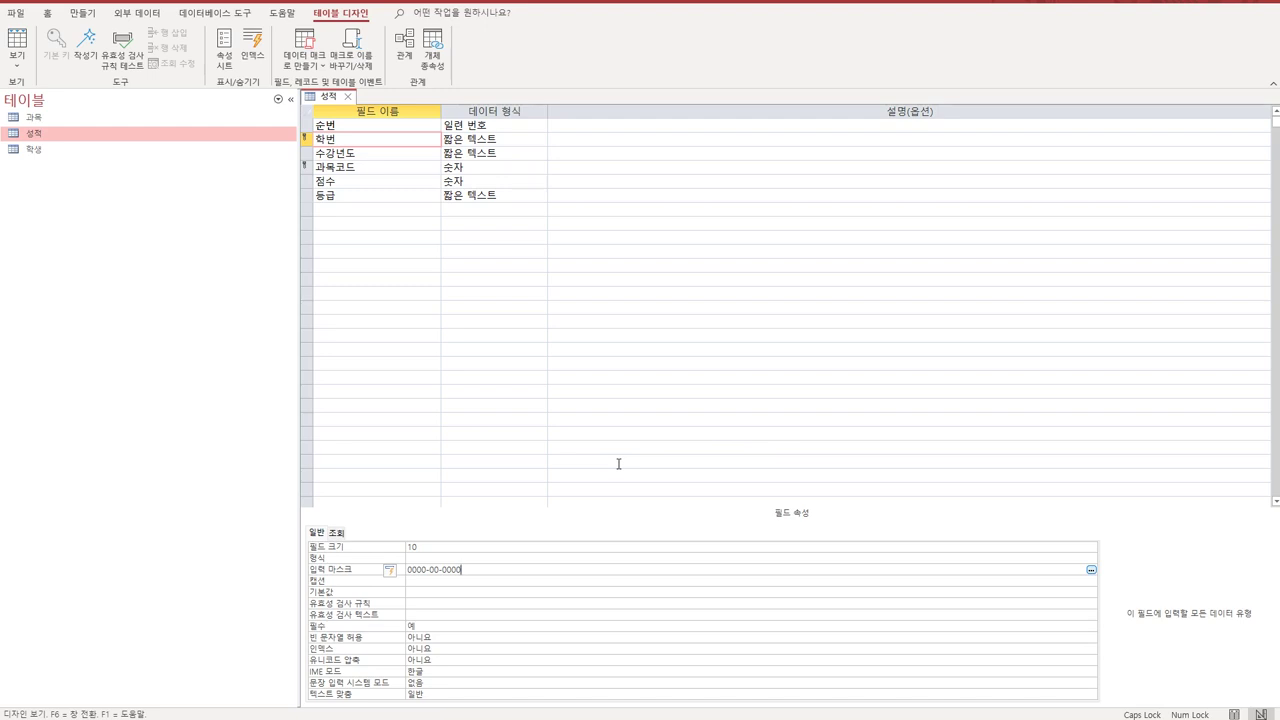
# Check the 학번 field's 필수 options, keeping 예, and set its 인덱스 property to 예(중복 가능)
pyautogui.click(353, 144)
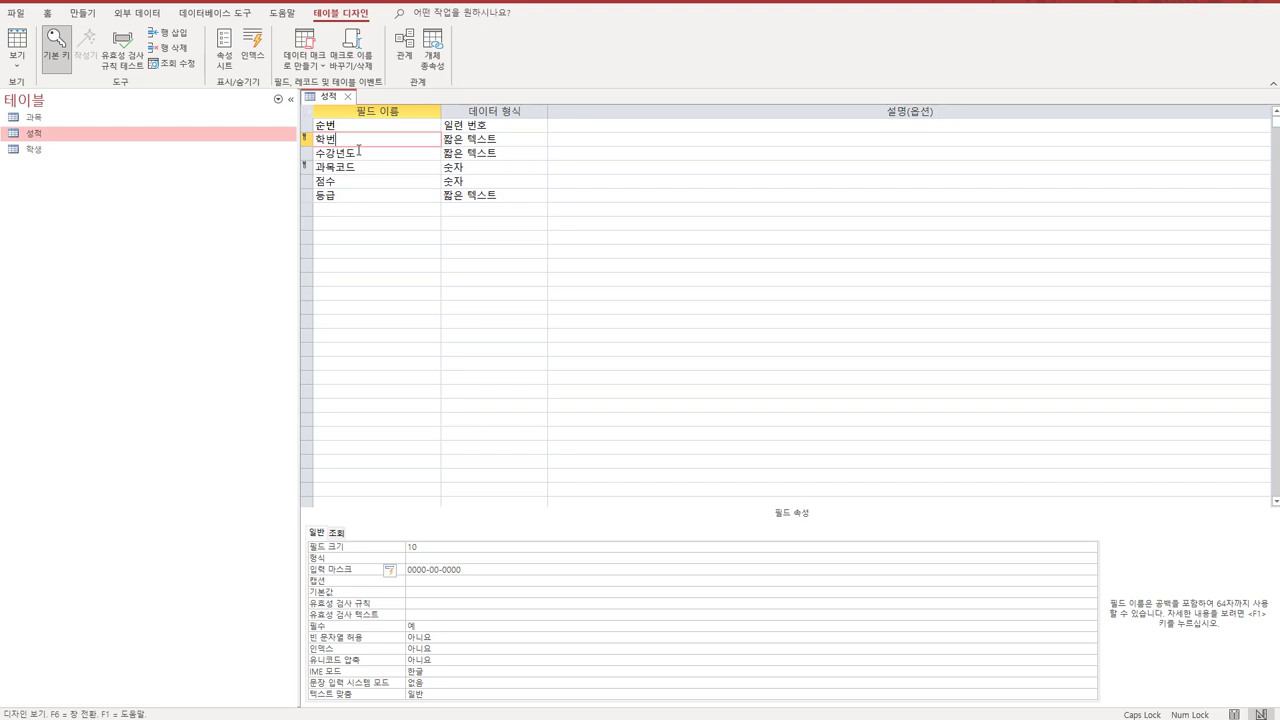
pyautogui.click(447, 630)
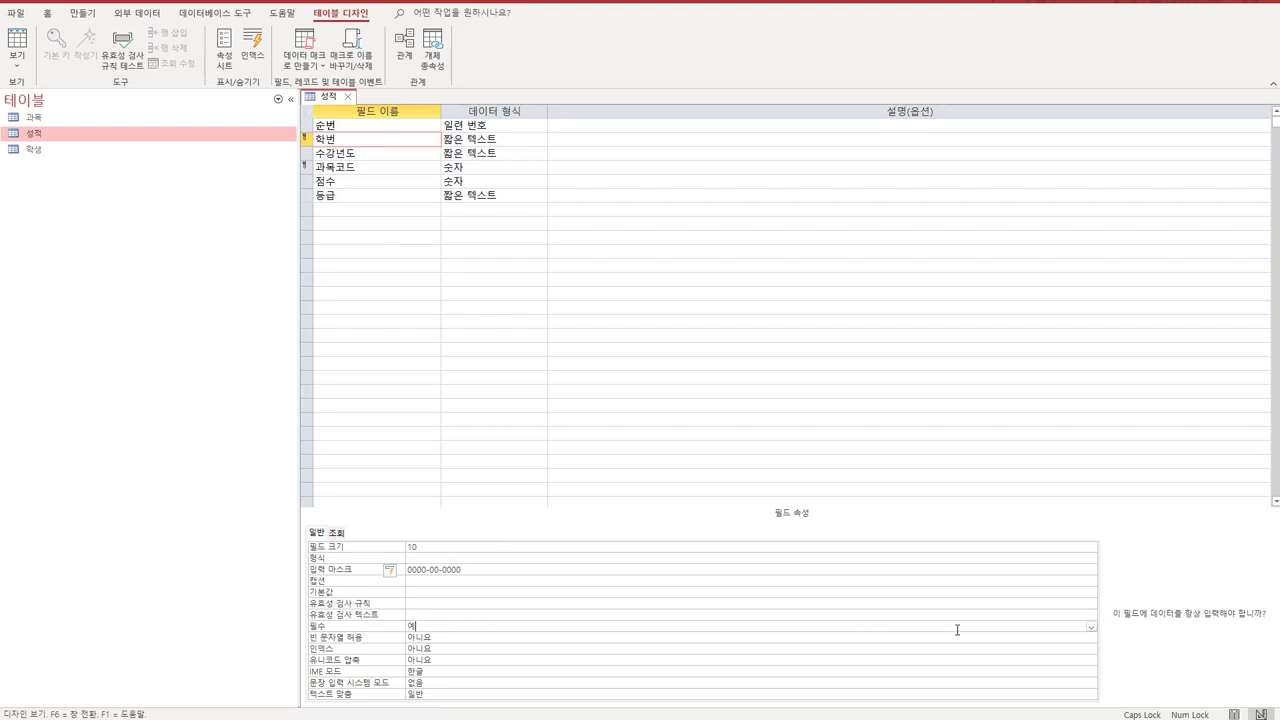
pyautogui.click(1091, 627)
pyautogui.click(1091, 627)
pyautogui.click(465, 650)
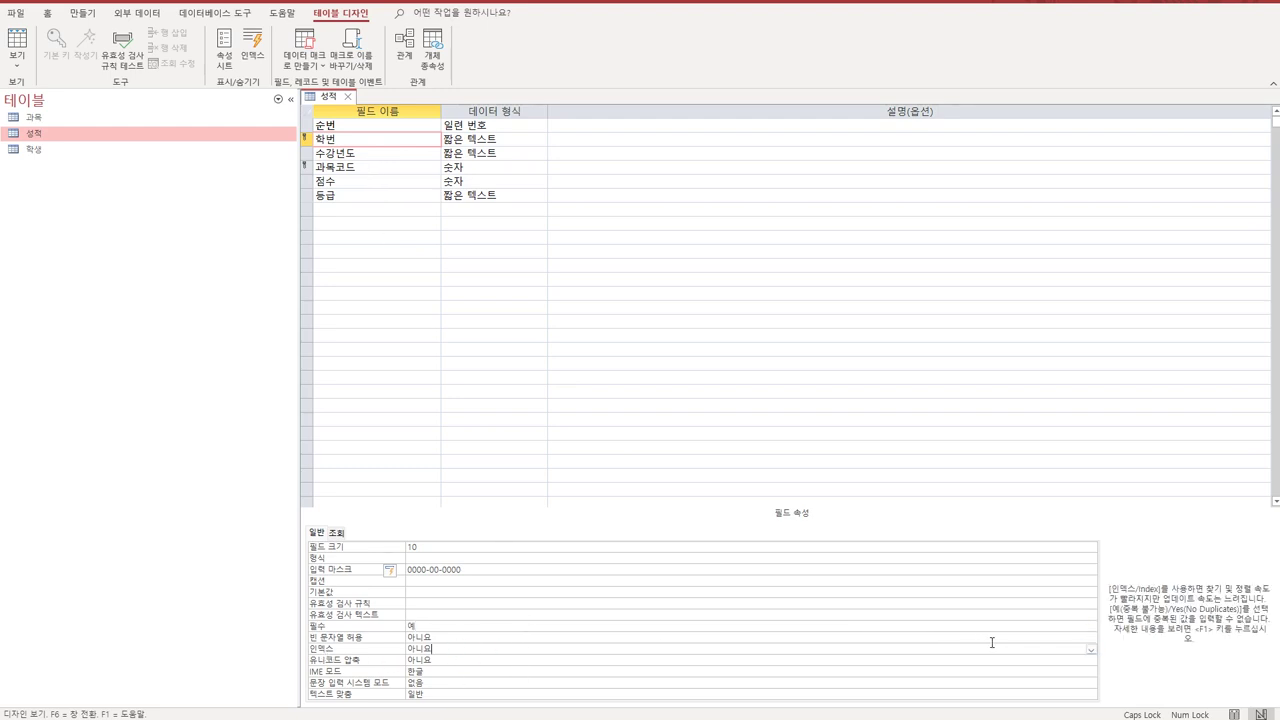
pyautogui.click(1090, 650)
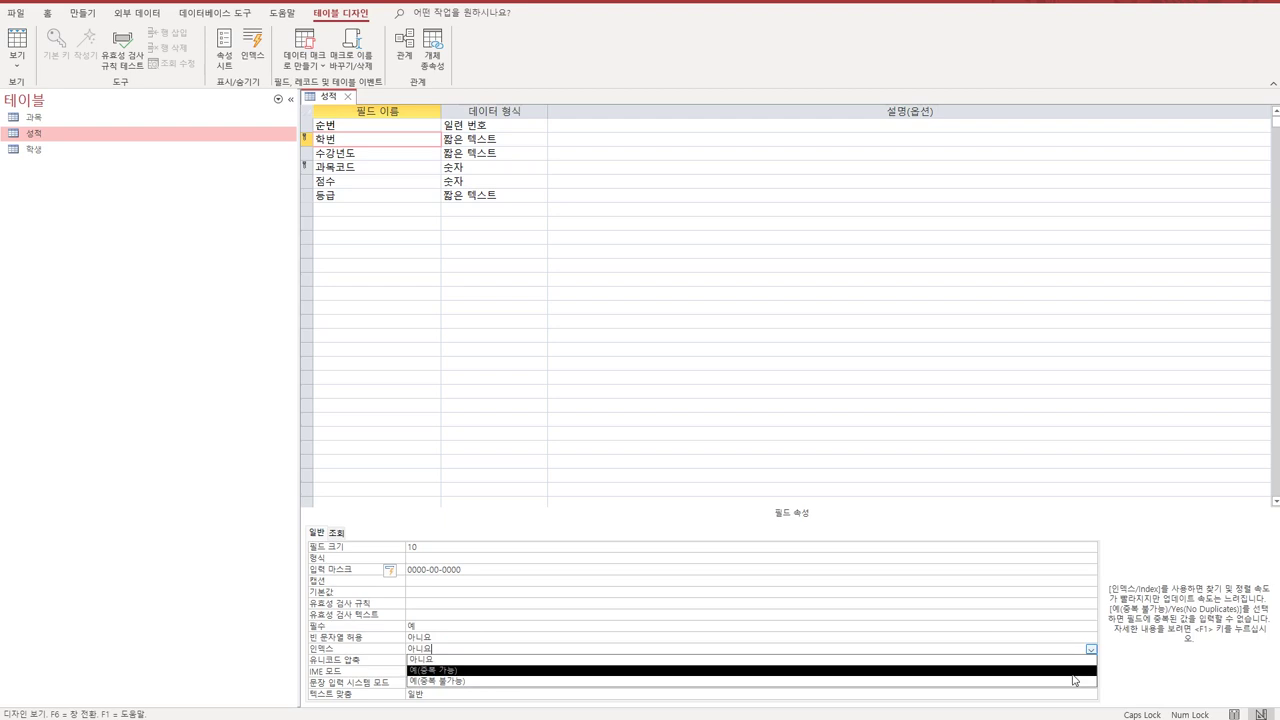
pyautogui.click(1072, 672)
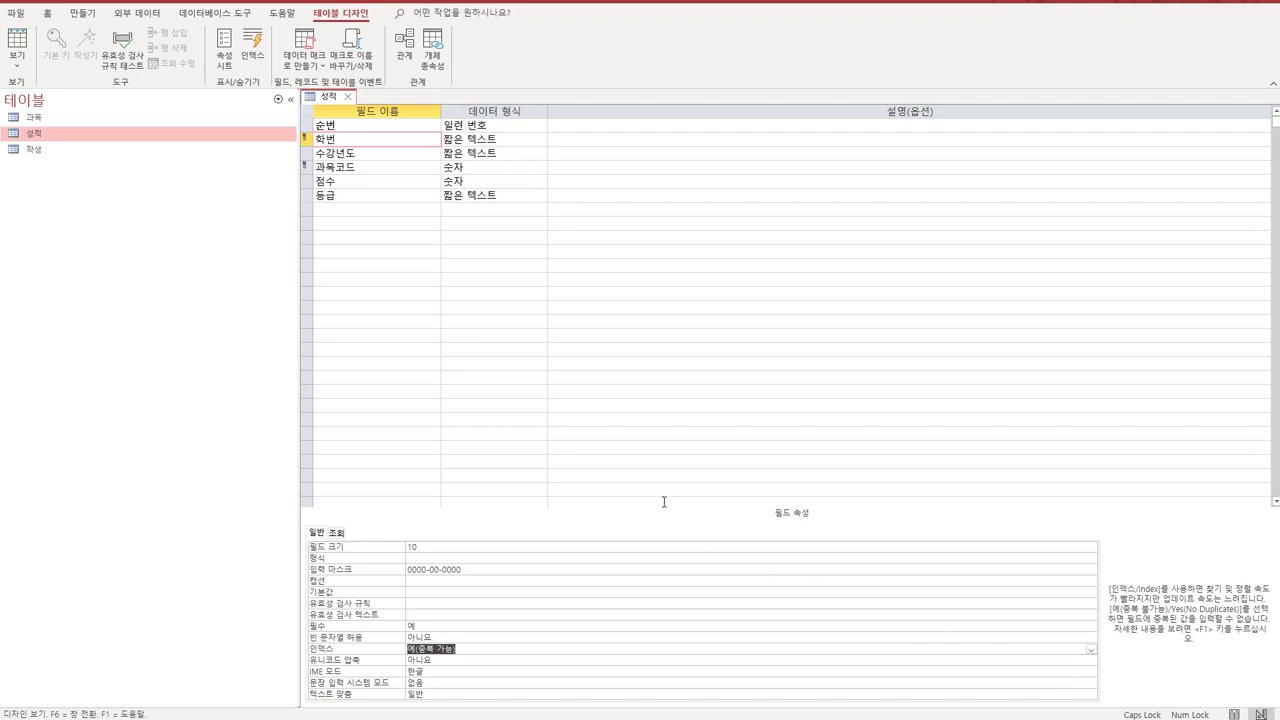
# Set the 과목코드 field's 형식 property to 000
pyautogui.click(384, 168)
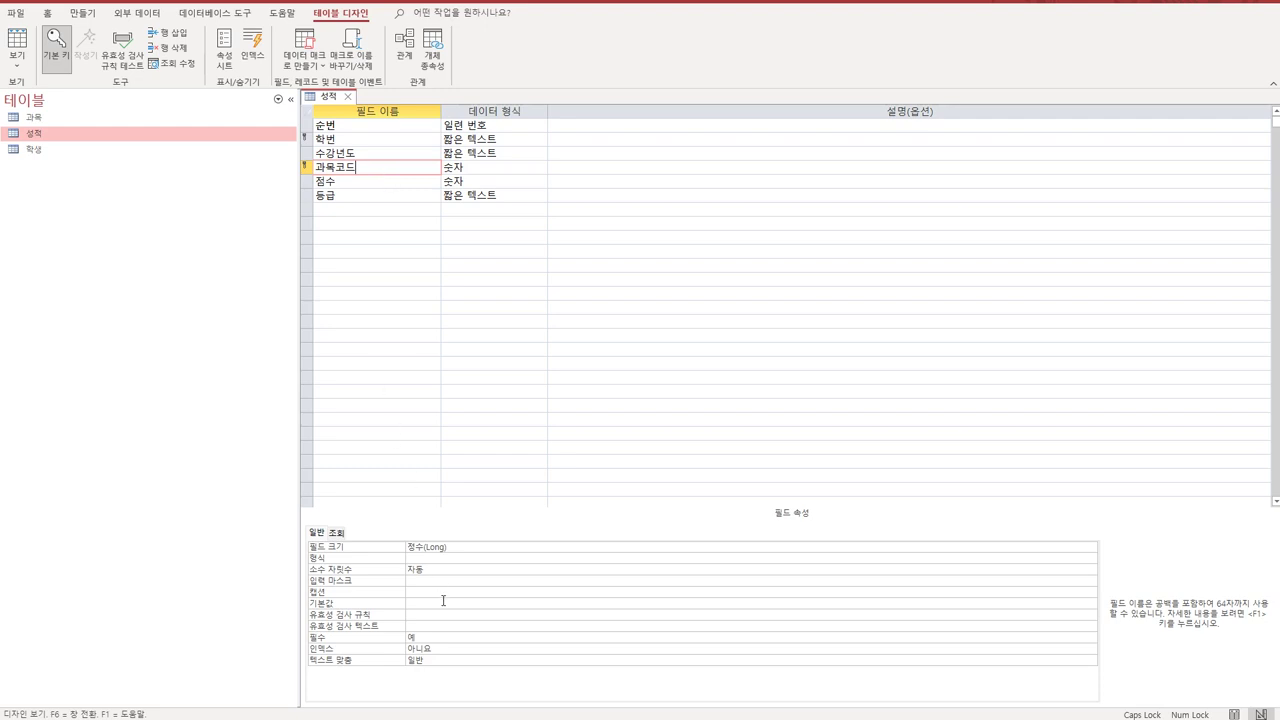
pyautogui.click(444, 567)
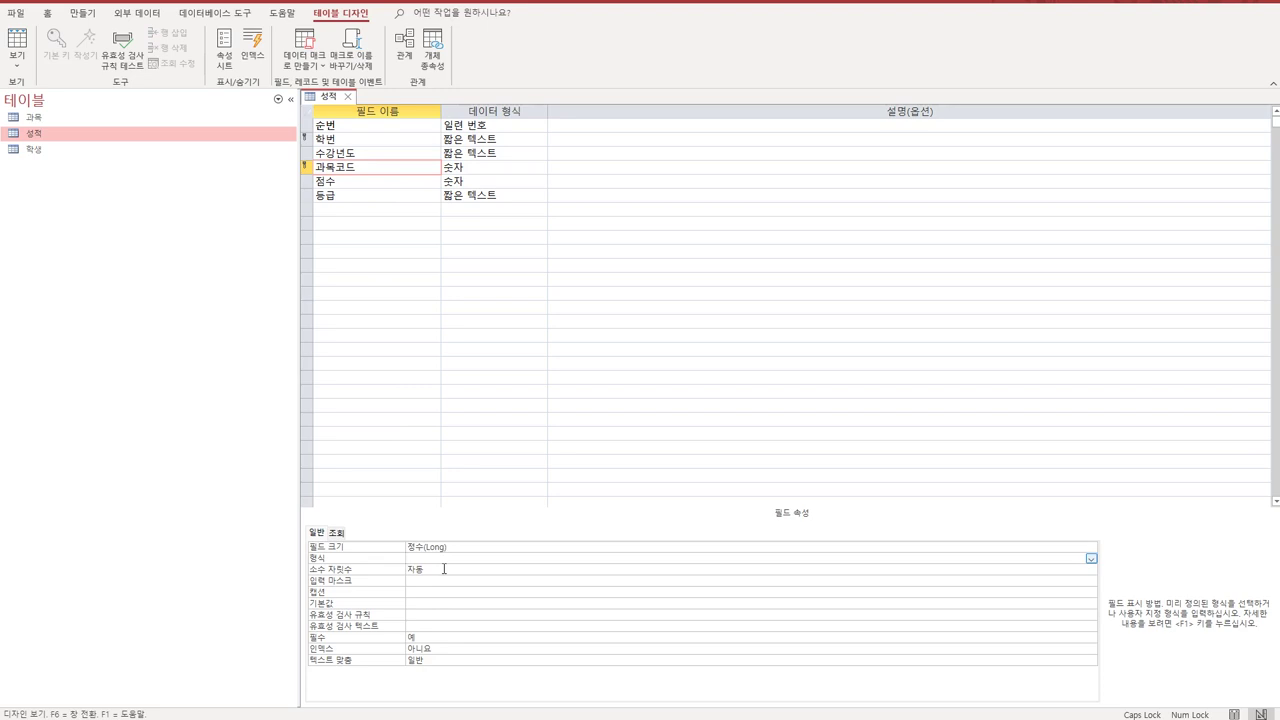
pyautogui.hotkey('shift', 'F2')
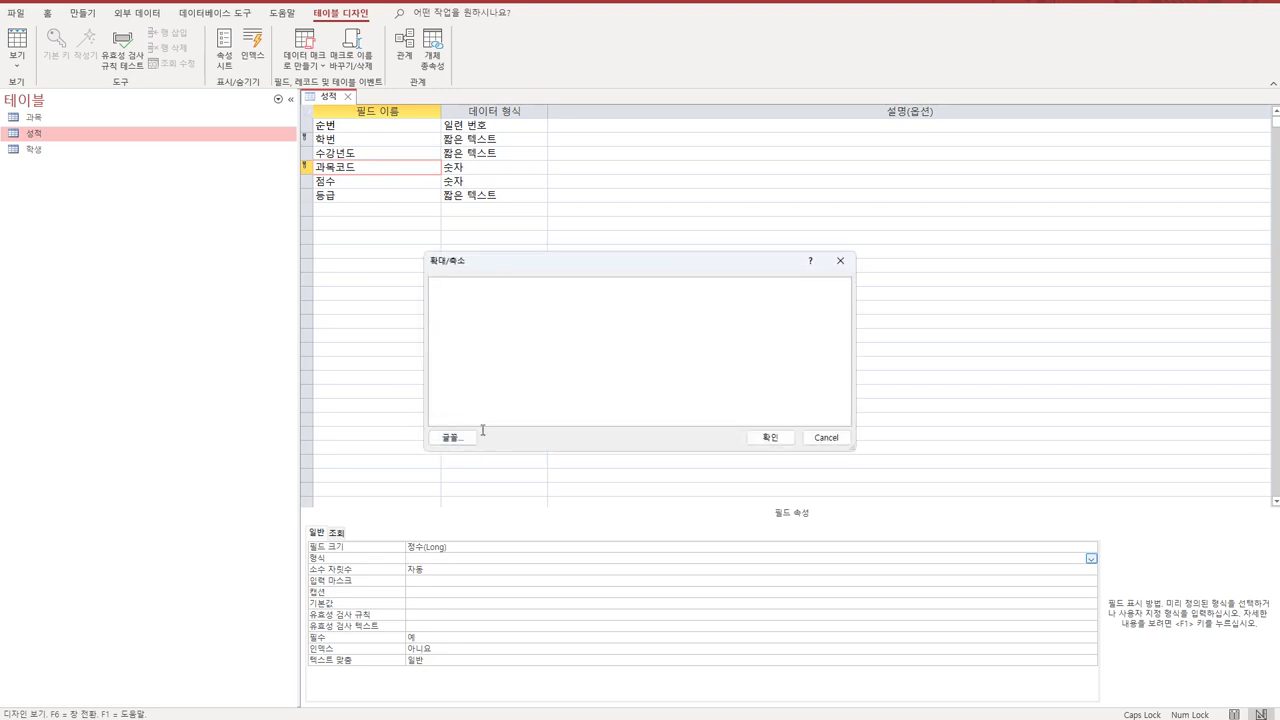
pyautogui.write('000')
pyautogui.click(770, 439)
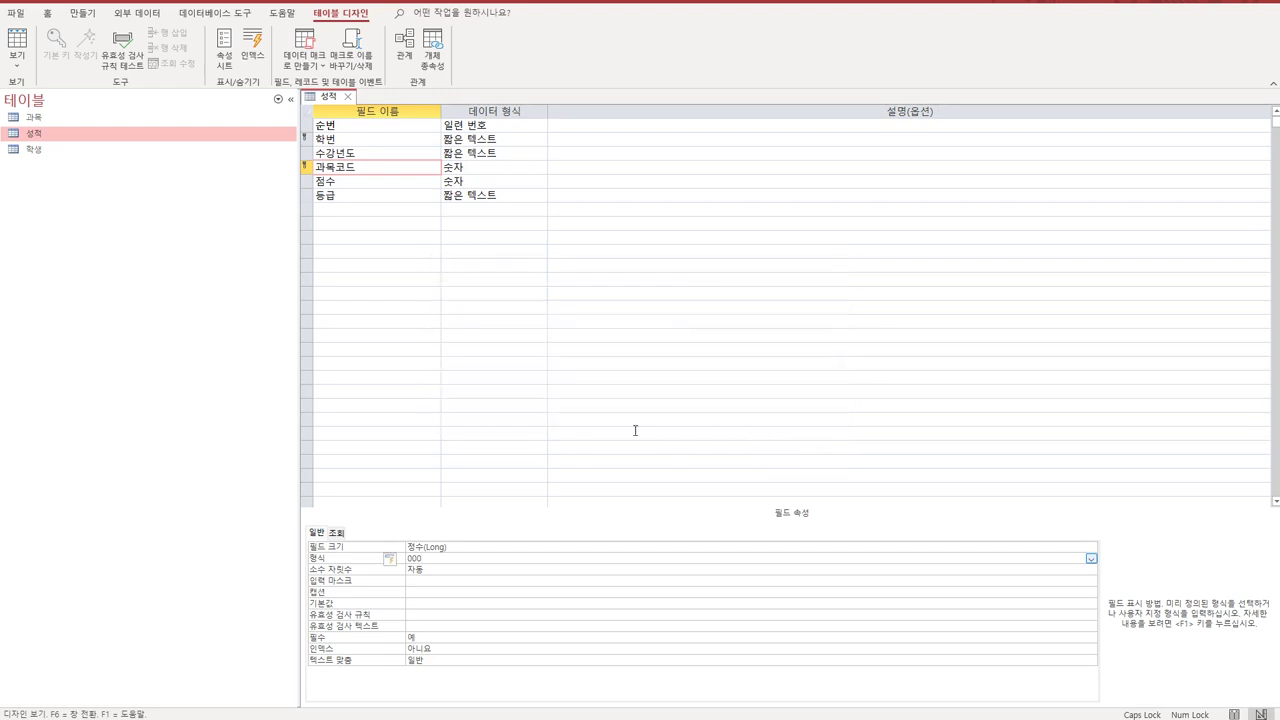
# Close the 성적 table, saving its design changes and agreeing to test existing data against the new rules
pyautogui.click(348, 96)
pyautogui.moveTo(665, 394); pyautogui.dragTo(629, 253)
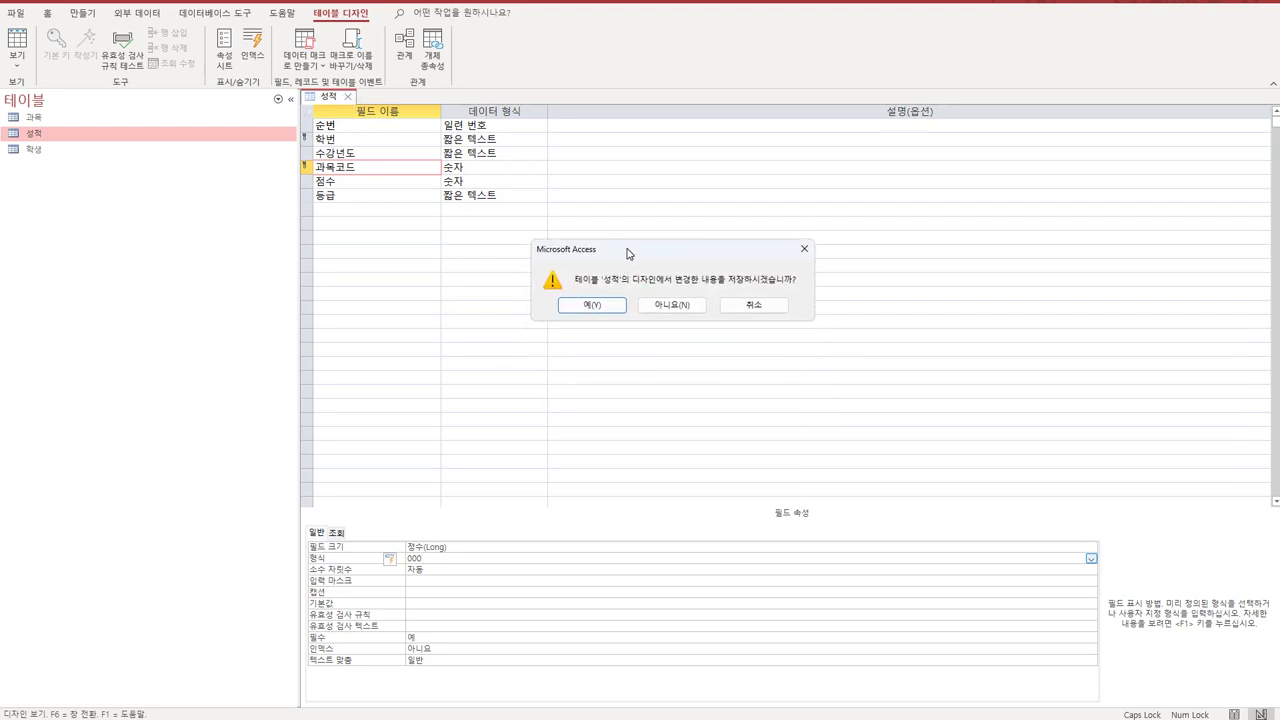
pyautogui.click(592, 306)
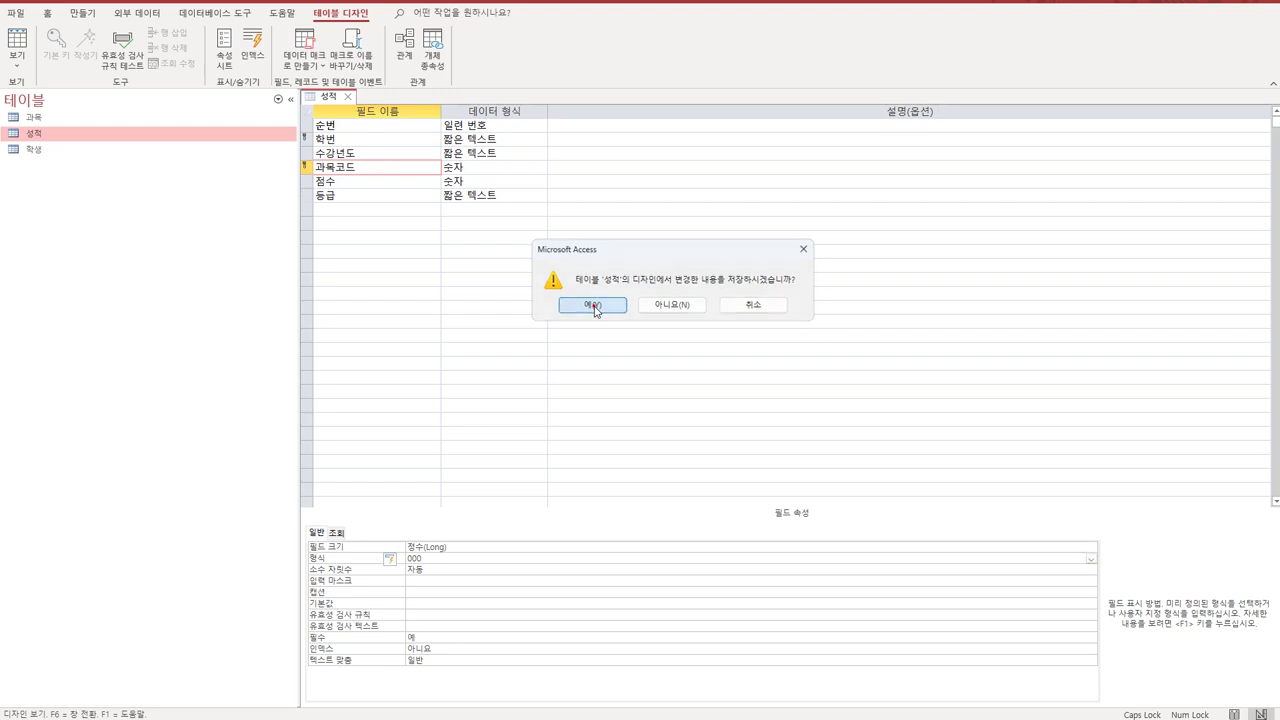
pyautogui.moveTo(650, 393); pyautogui.dragTo(647, 262)
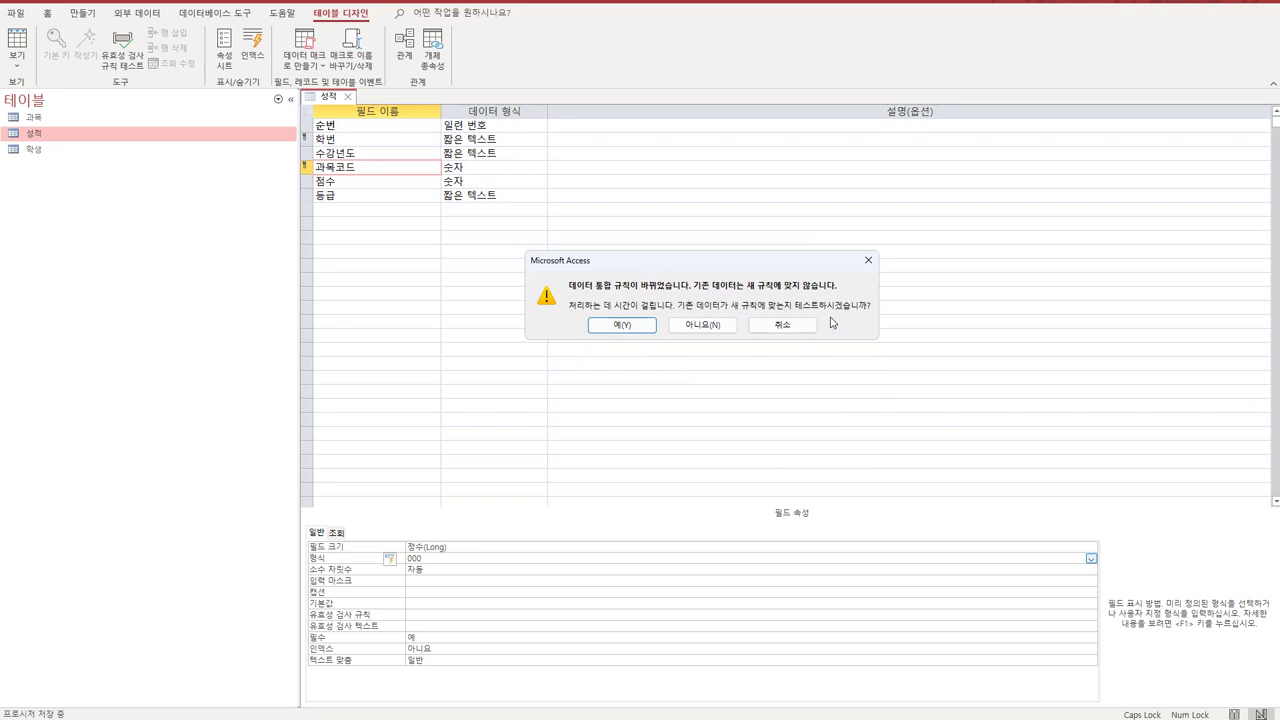
pyautogui.click(622, 325)
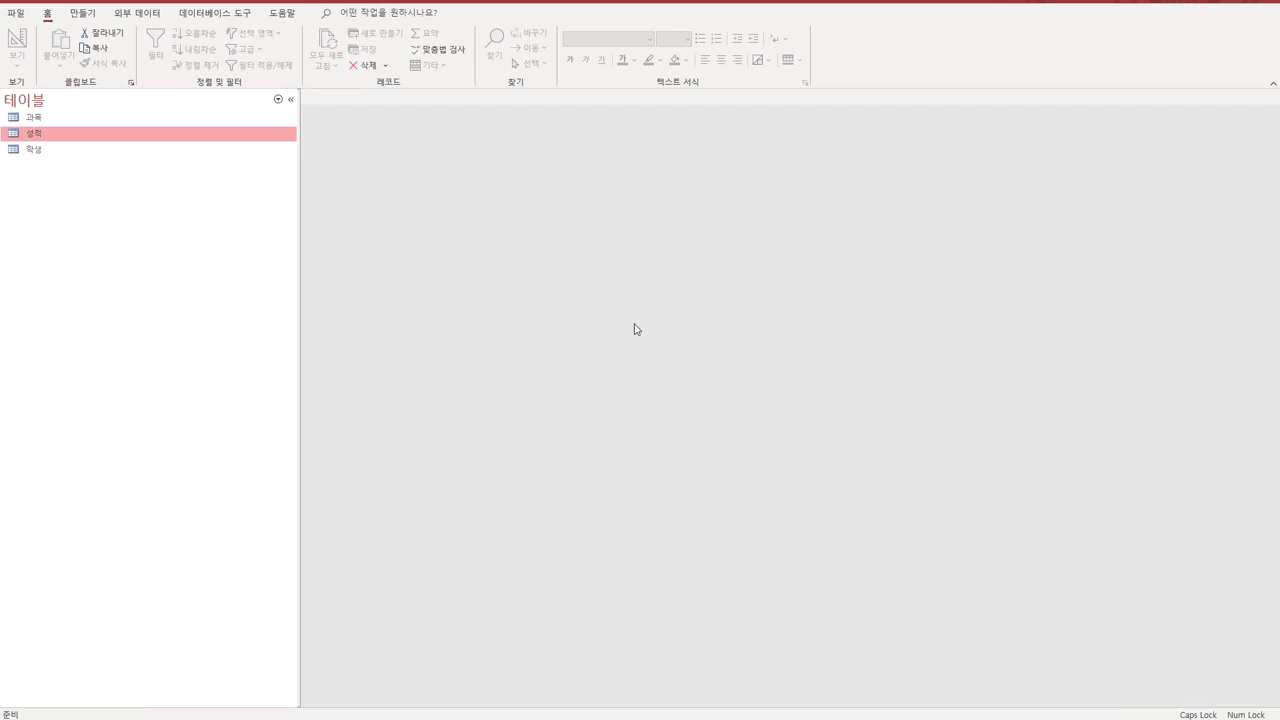
# Open the 학생 table in Design view
pyautogui.click(134, 154)
pyautogui.rightClick(134, 154)
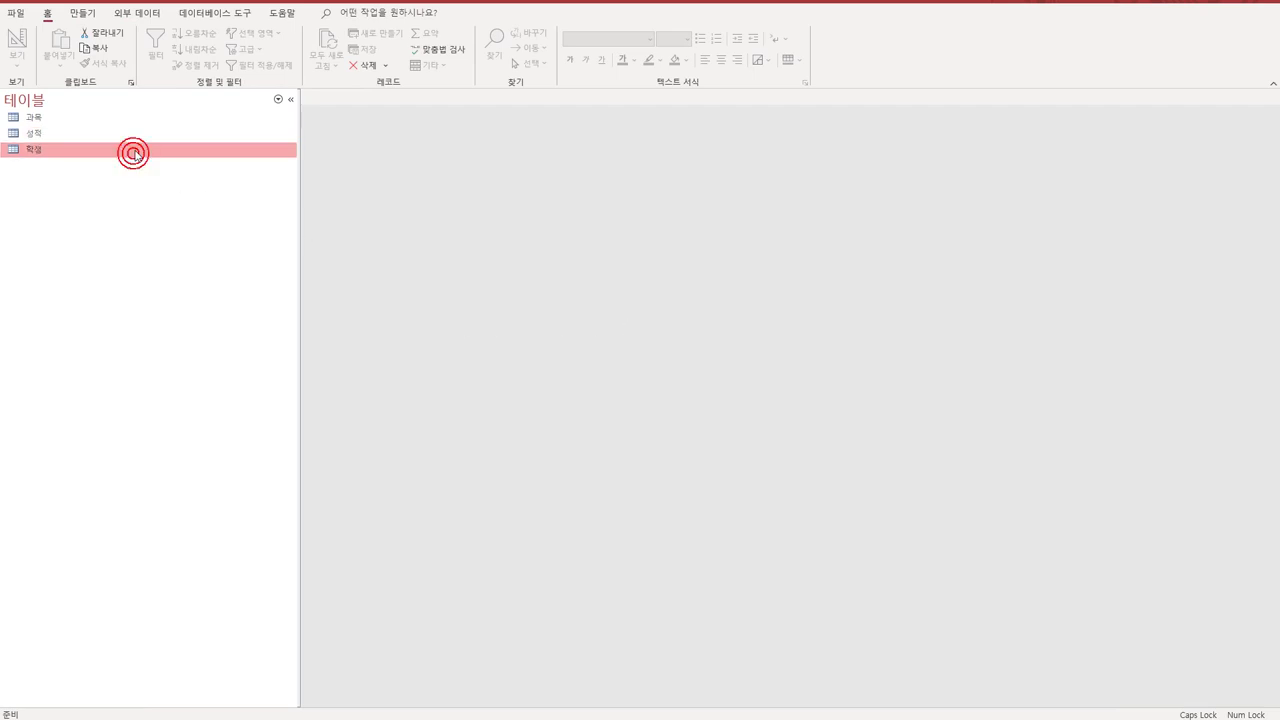
pyautogui.click(196, 180)
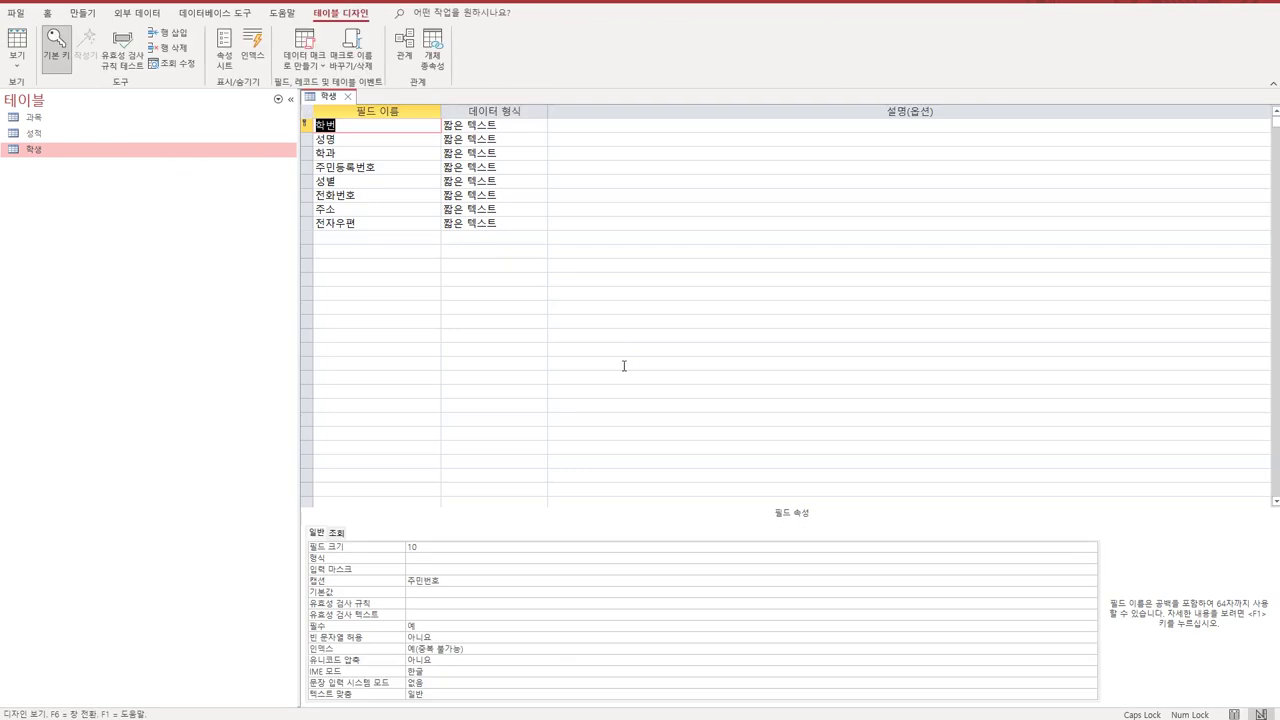
# Set the 캡션 property of the 주민등록번호 field to 주민번호
pyautogui.click(412, 169)
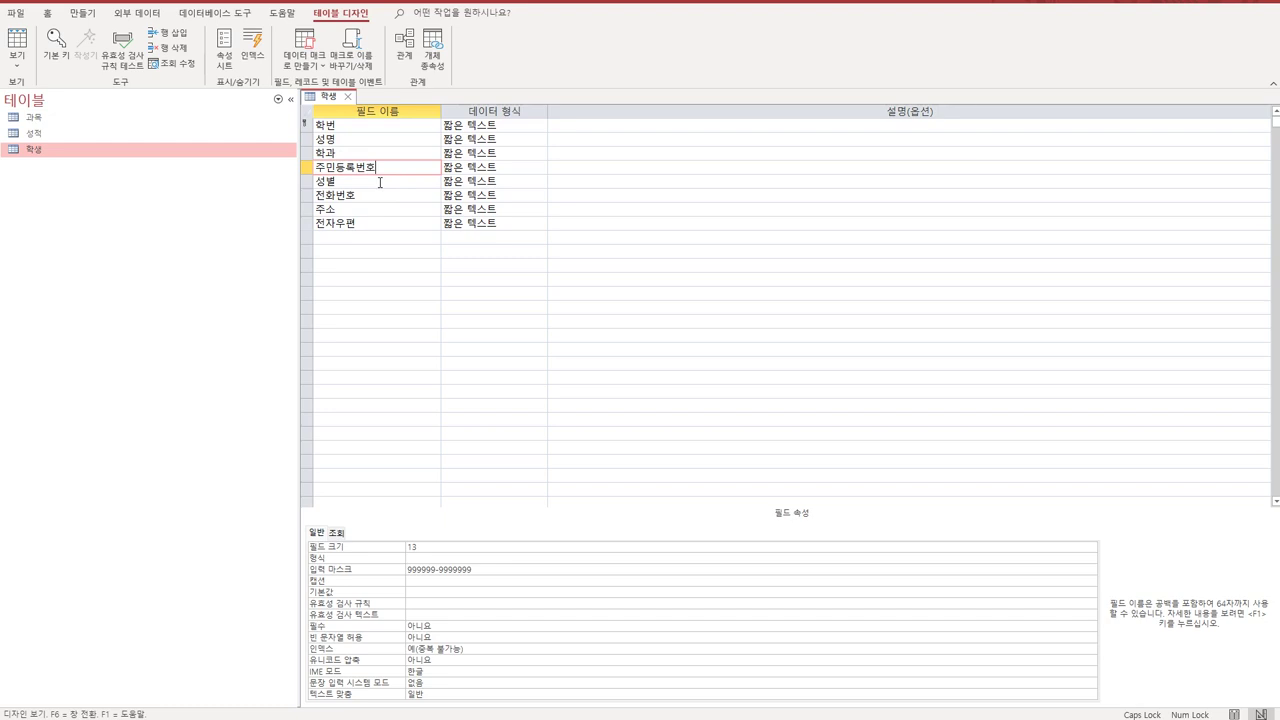
pyautogui.click(429, 582)
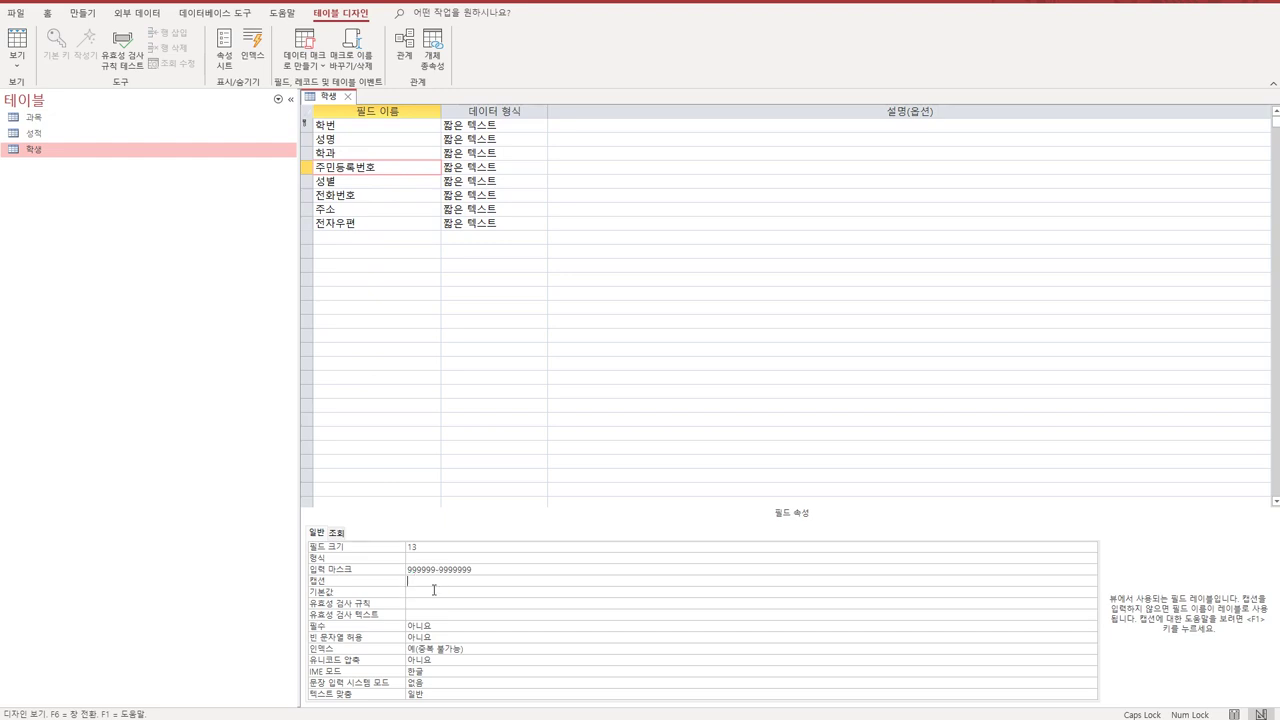
pyautogui.hotkey('shift', 'F2')
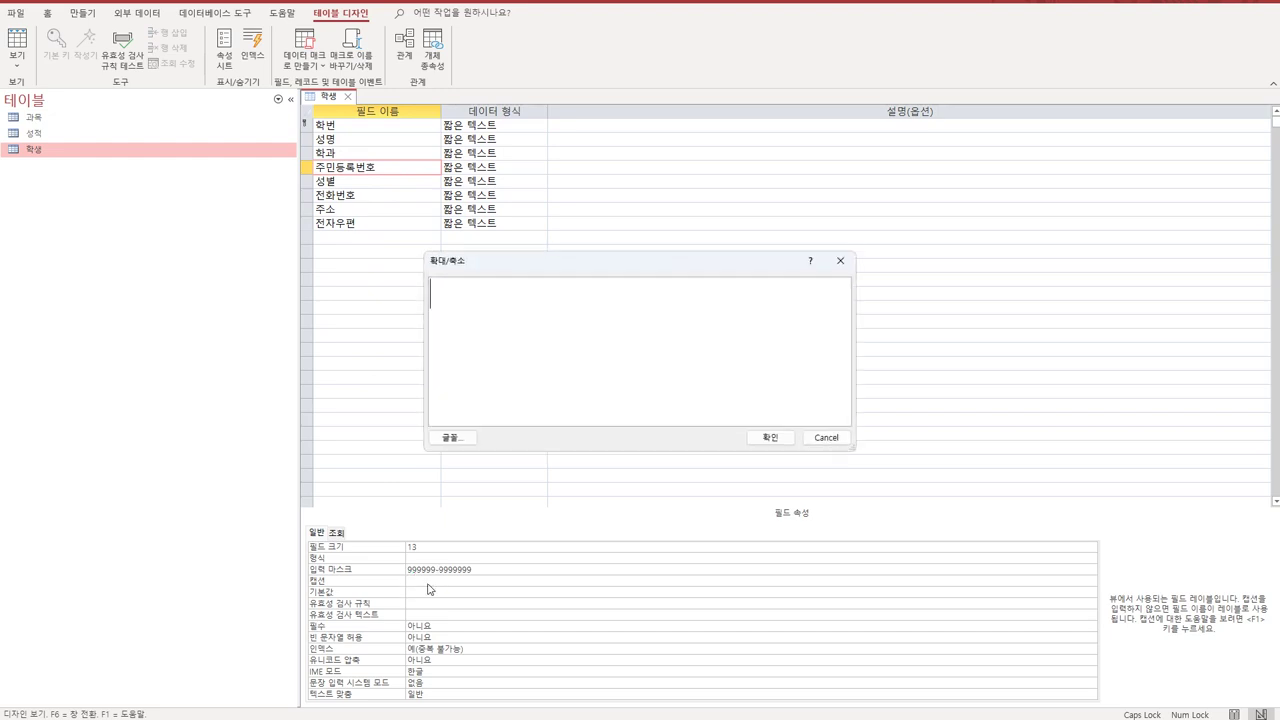
pyautogui.write('WN')
pyautogui.press('BackSpace')
pyautogui.press('BackSpace')
pyautogui.press('Hangul')
pyautogui.write('줌민번호')
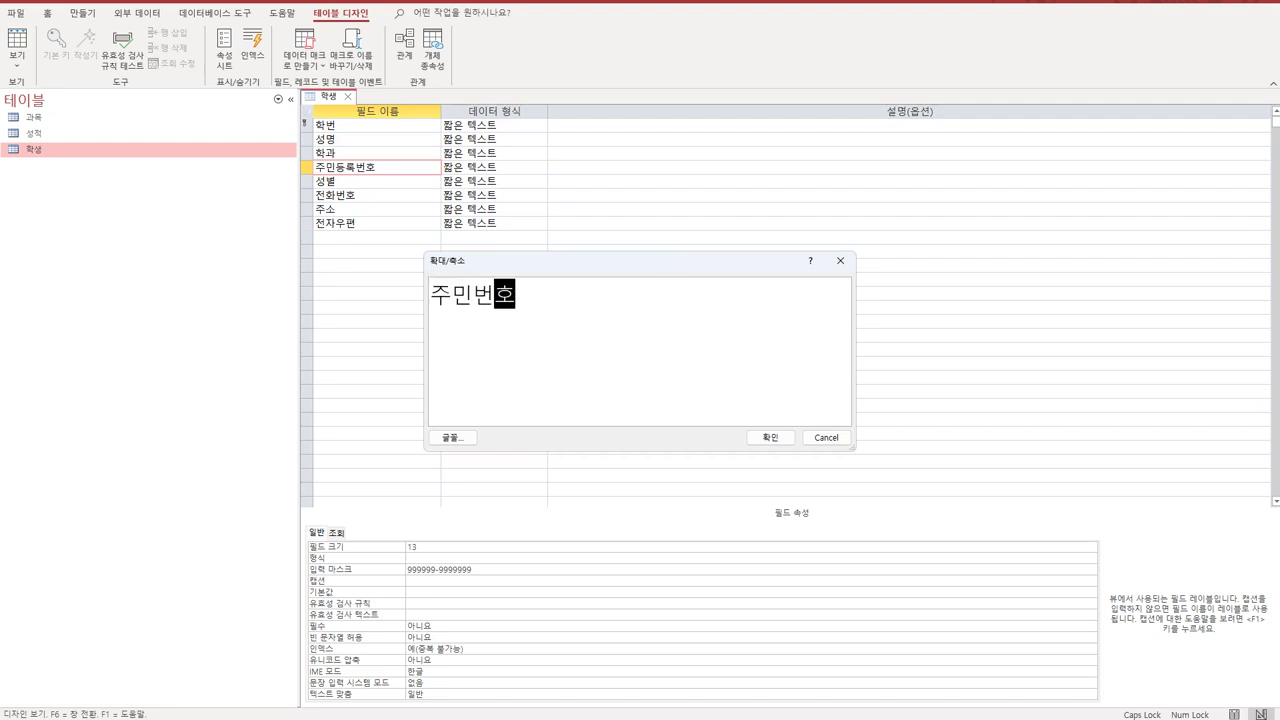
pyautogui.click(770, 437)
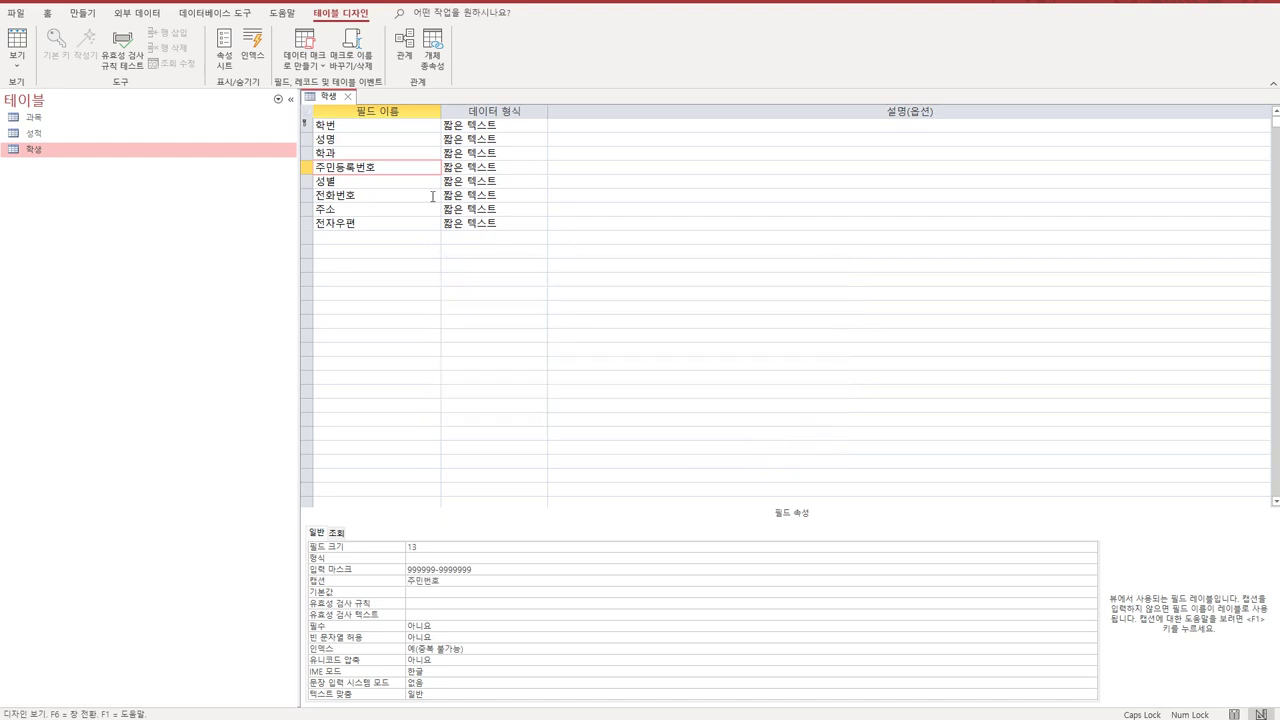
# Change the data type of the 성별 field to Yes/No
pyautogui.click(380, 185)
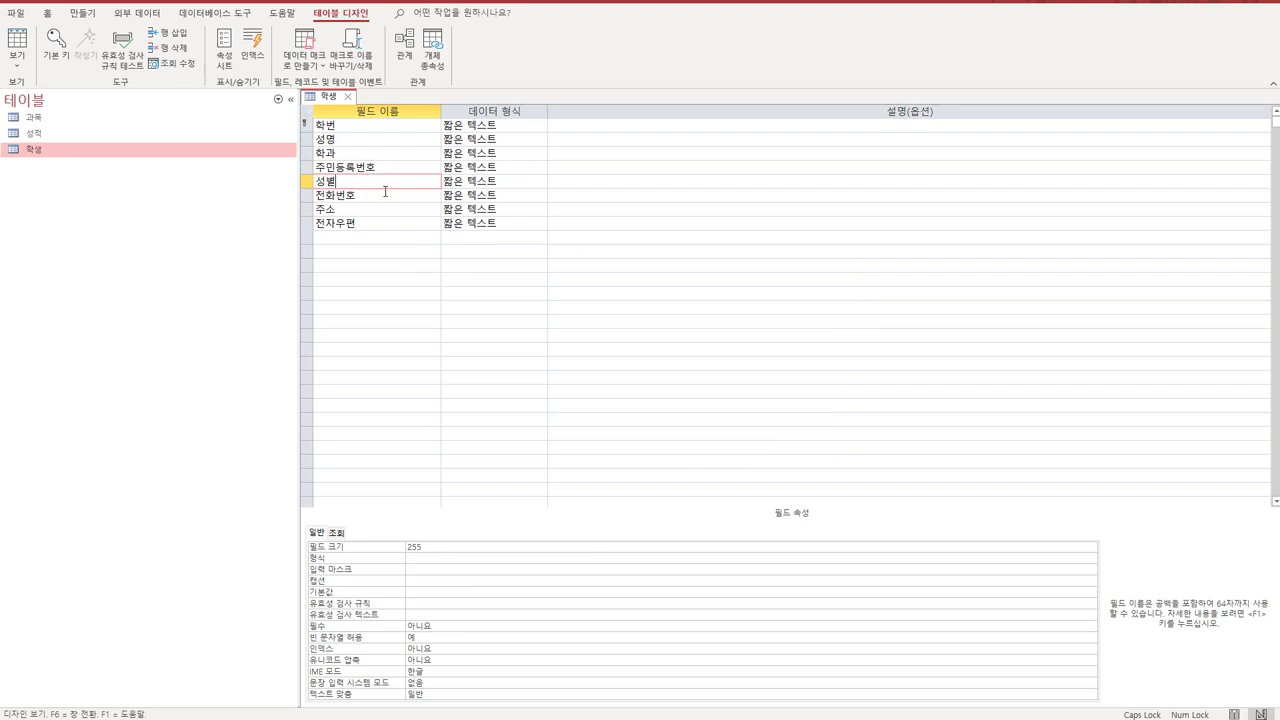
pyautogui.click(524, 186)
pyautogui.click(542, 181)
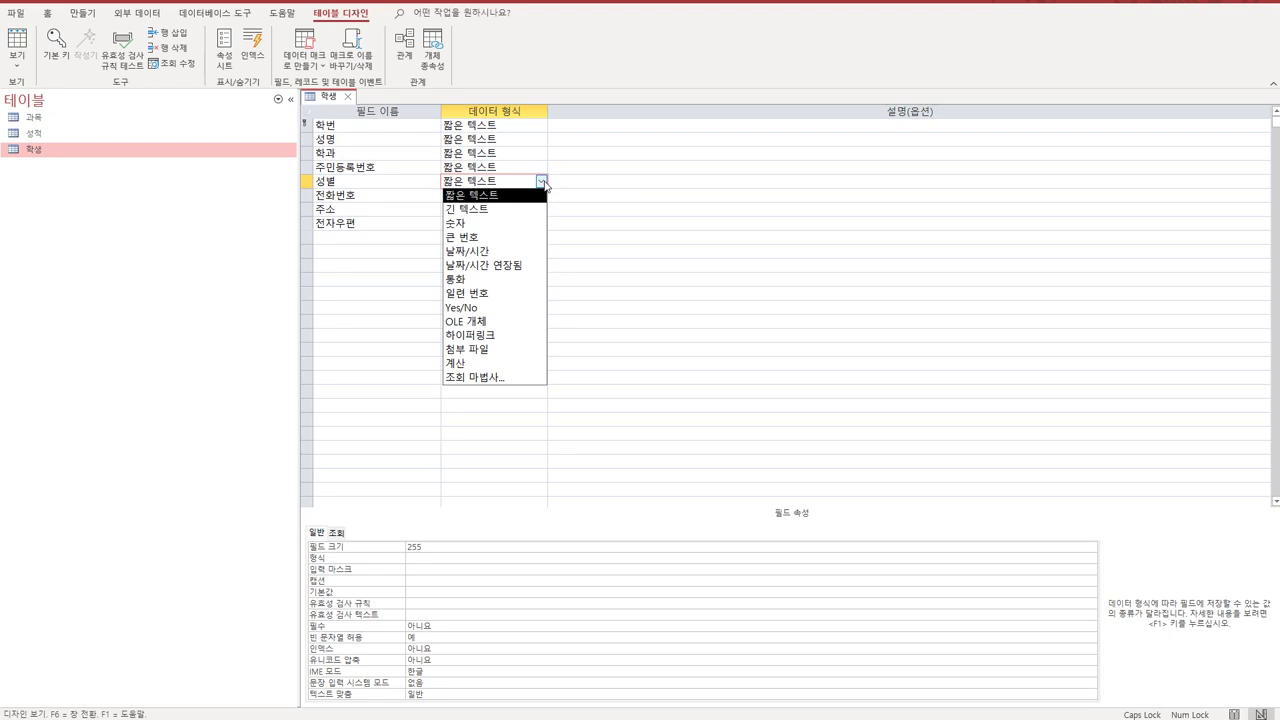
pyautogui.click(502, 308)
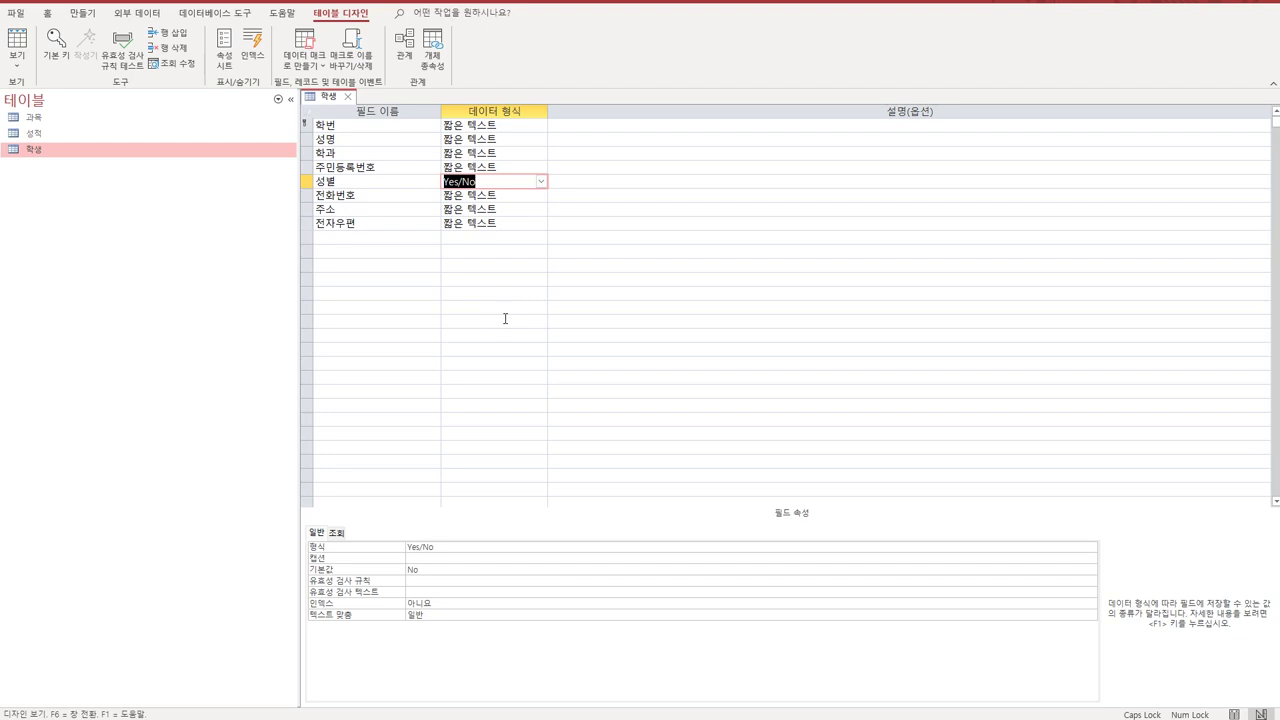
# Close the 학생 table, saving its design changes and agreeing to continue despite possible data loss
pyautogui.click(347, 96)
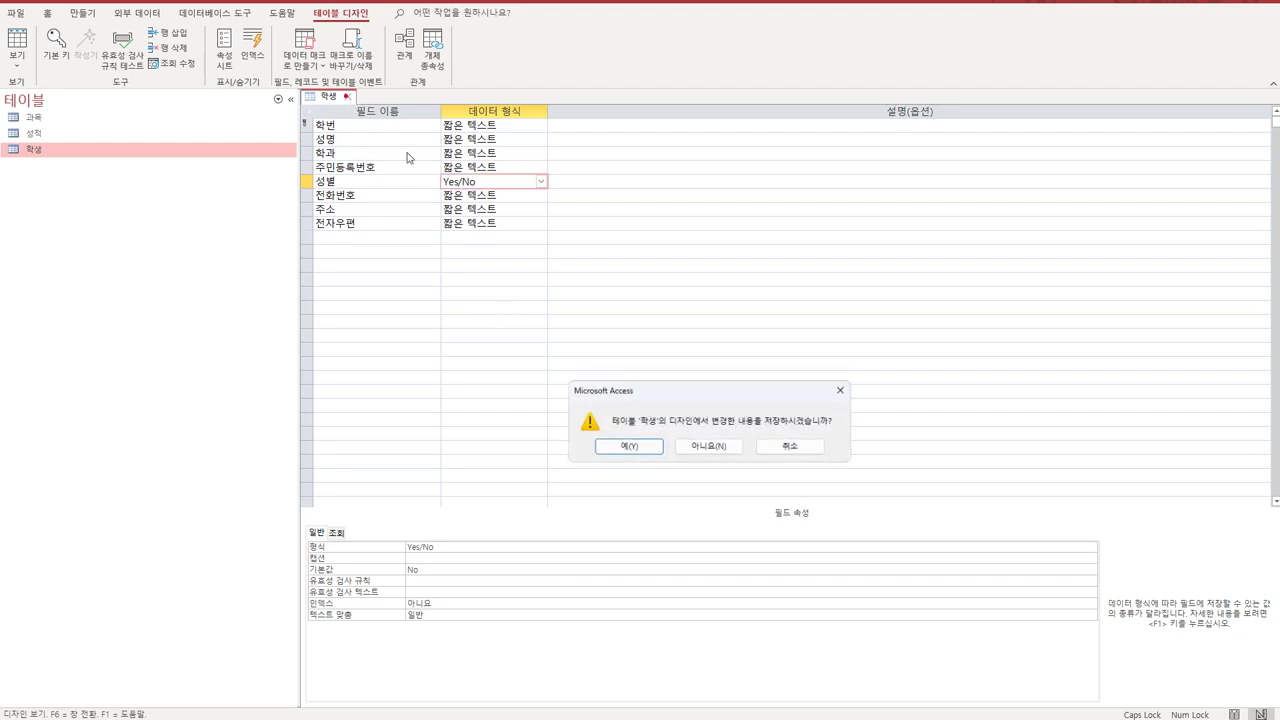
pyautogui.click(628, 446)
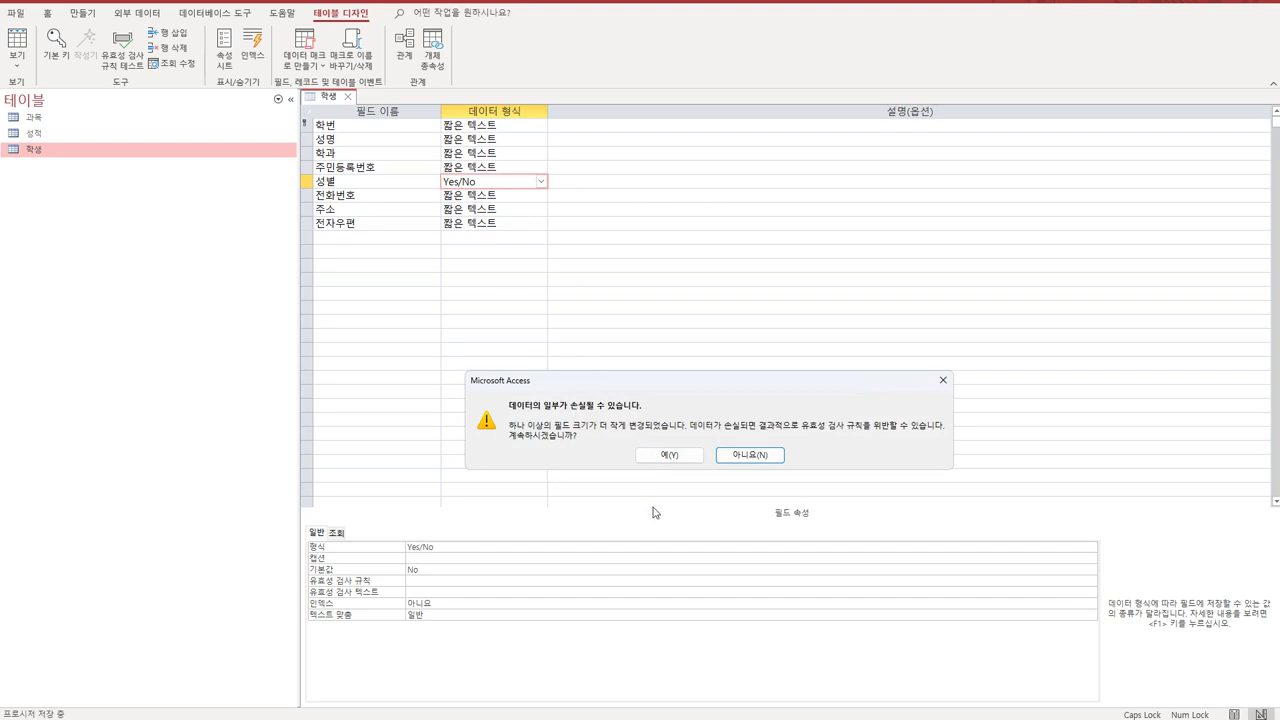
pyautogui.click(666, 458)
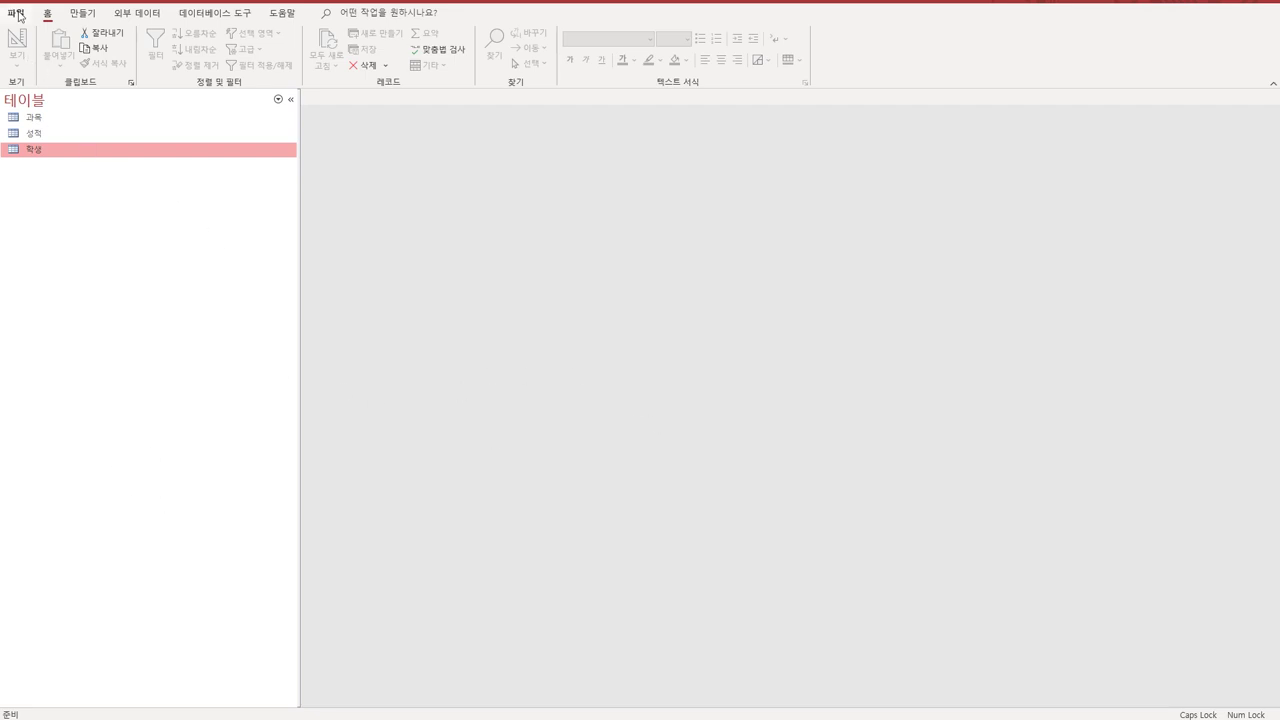
# Browse to the Section01 folder and open the database 출제유형2
pyautogui.click(16, 12)
pyautogui.click(36, 104)
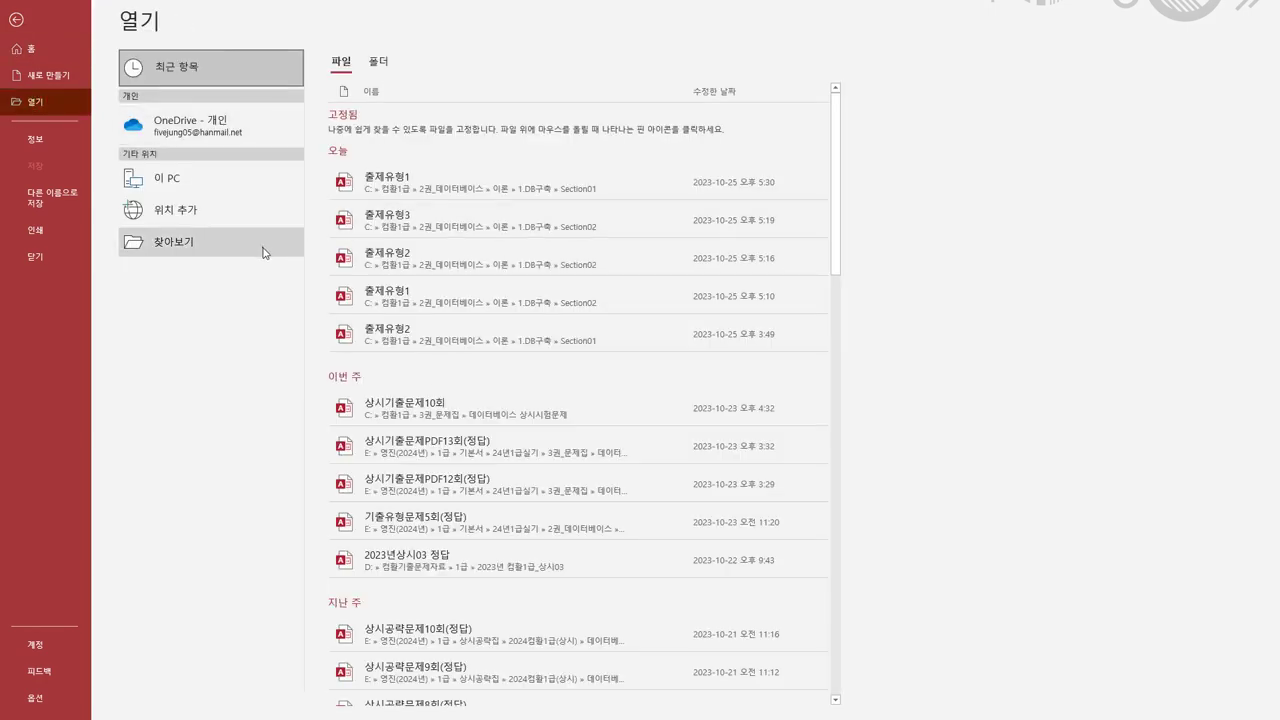
pyautogui.click(263, 248)
pyautogui.click(450, 196)
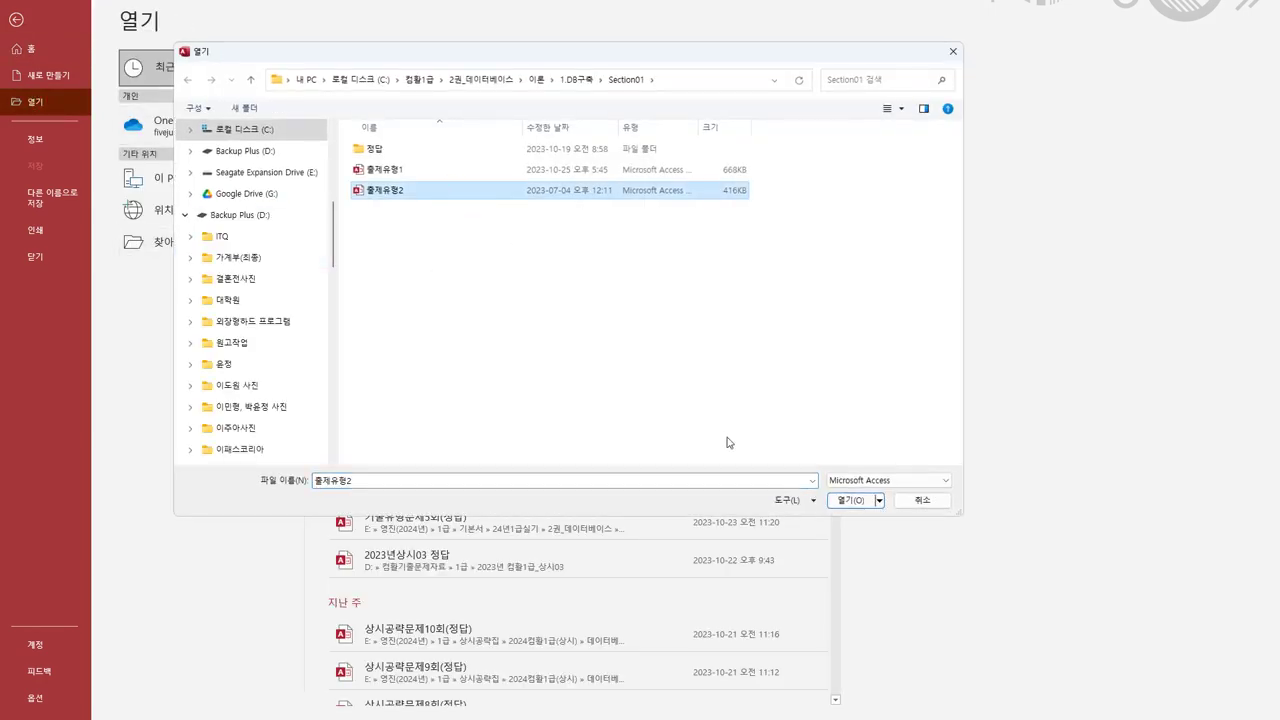
pyautogui.click(840, 503)
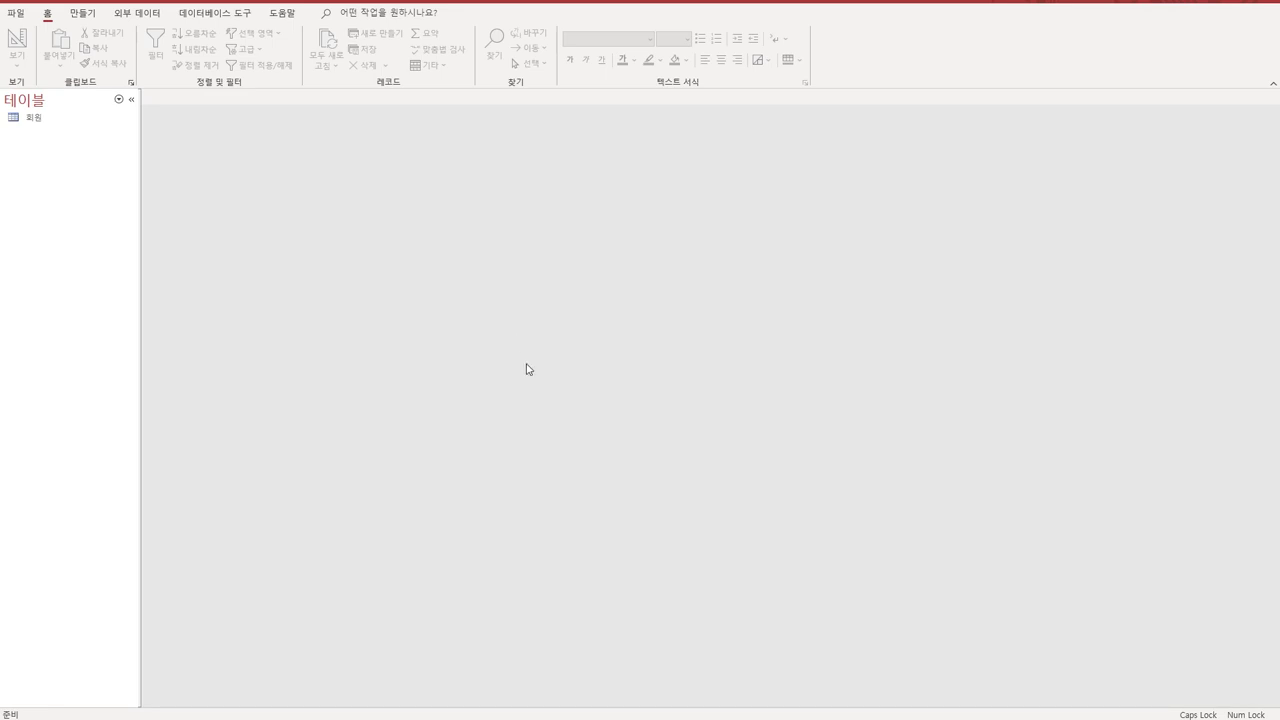
# Open the 회원 table in Design view
pyautogui.click(73, 121)
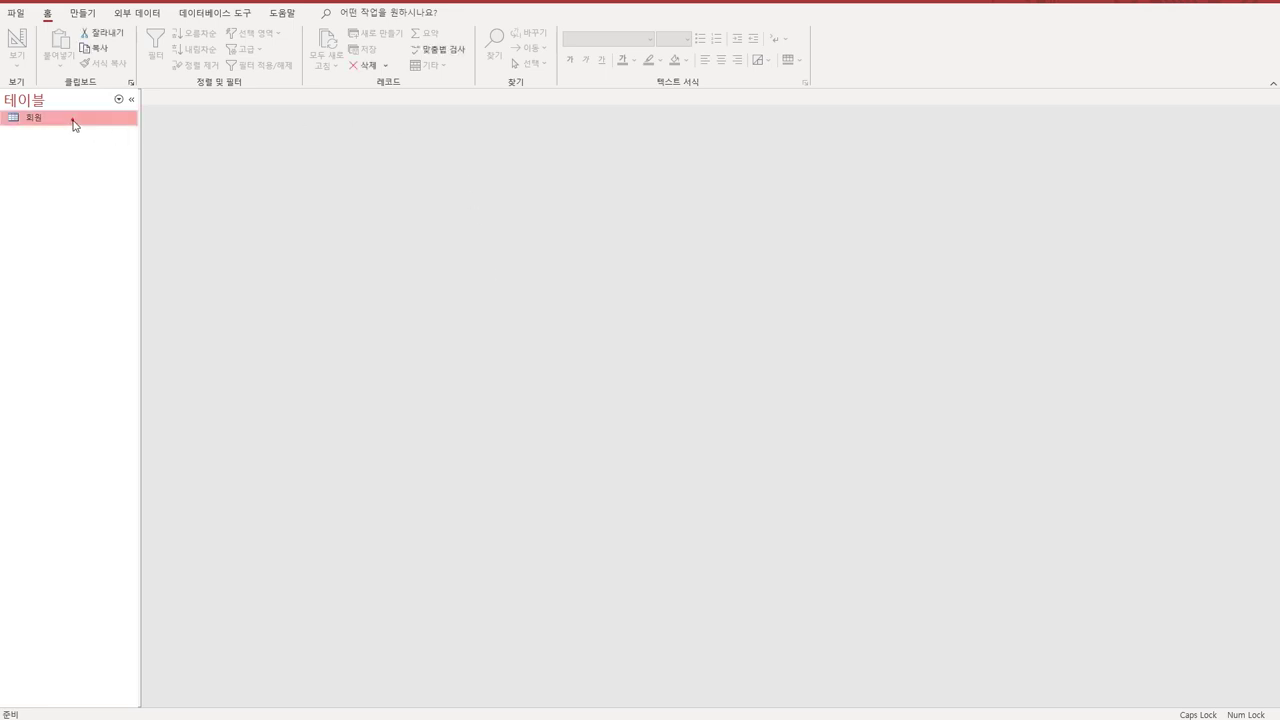
pyautogui.rightClick(73, 121)
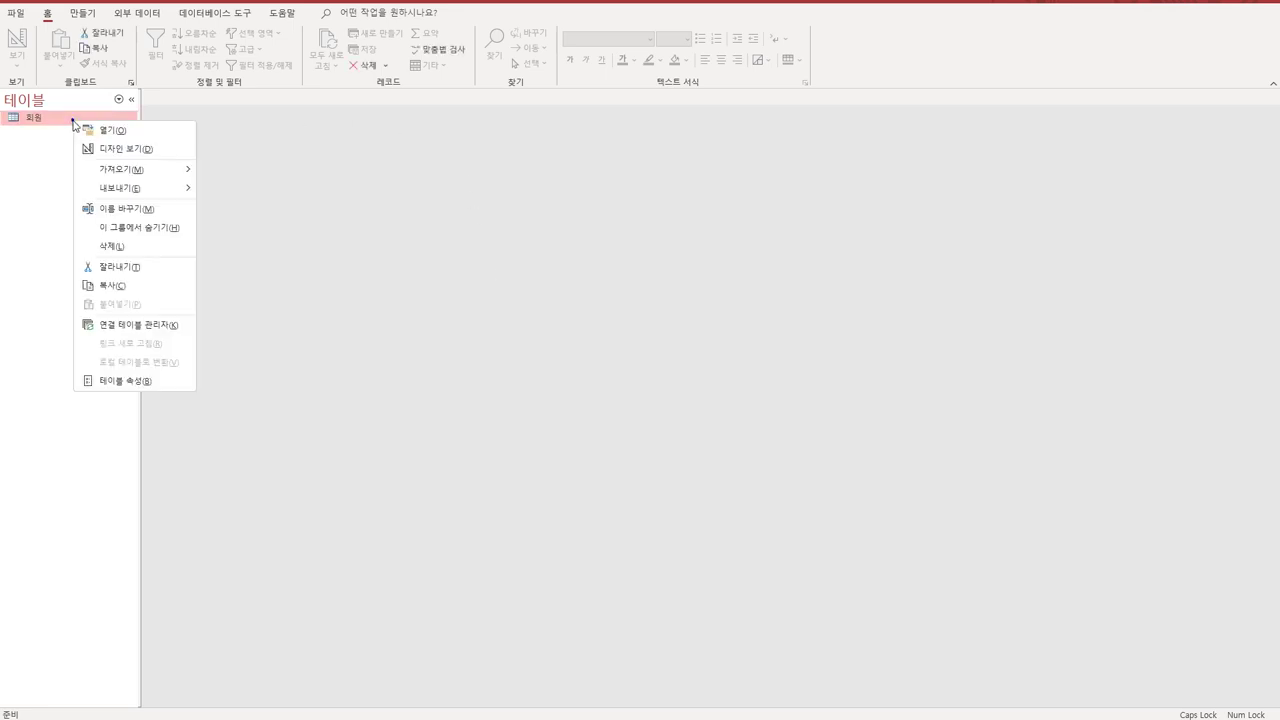
pyautogui.click(115, 150)
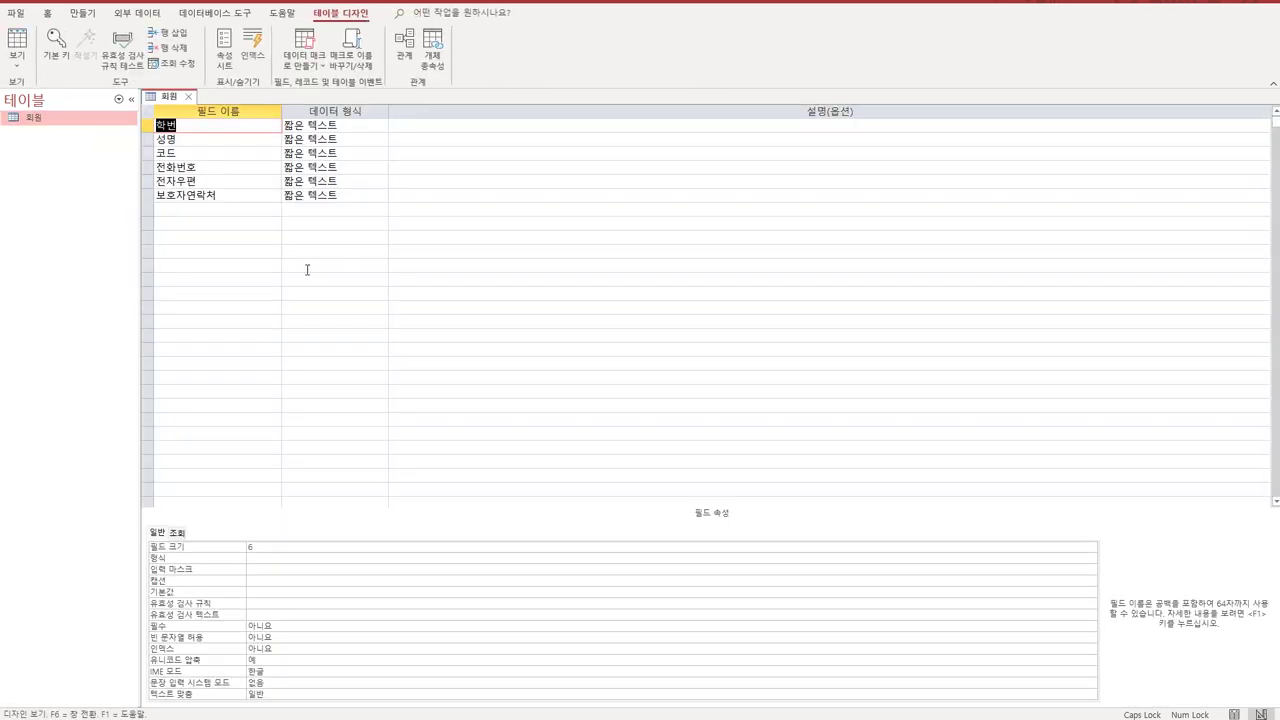
# Set the 학번 and 전화번호 fields together as the primary key of the 회원 table
pyautogui.click(147, 126)
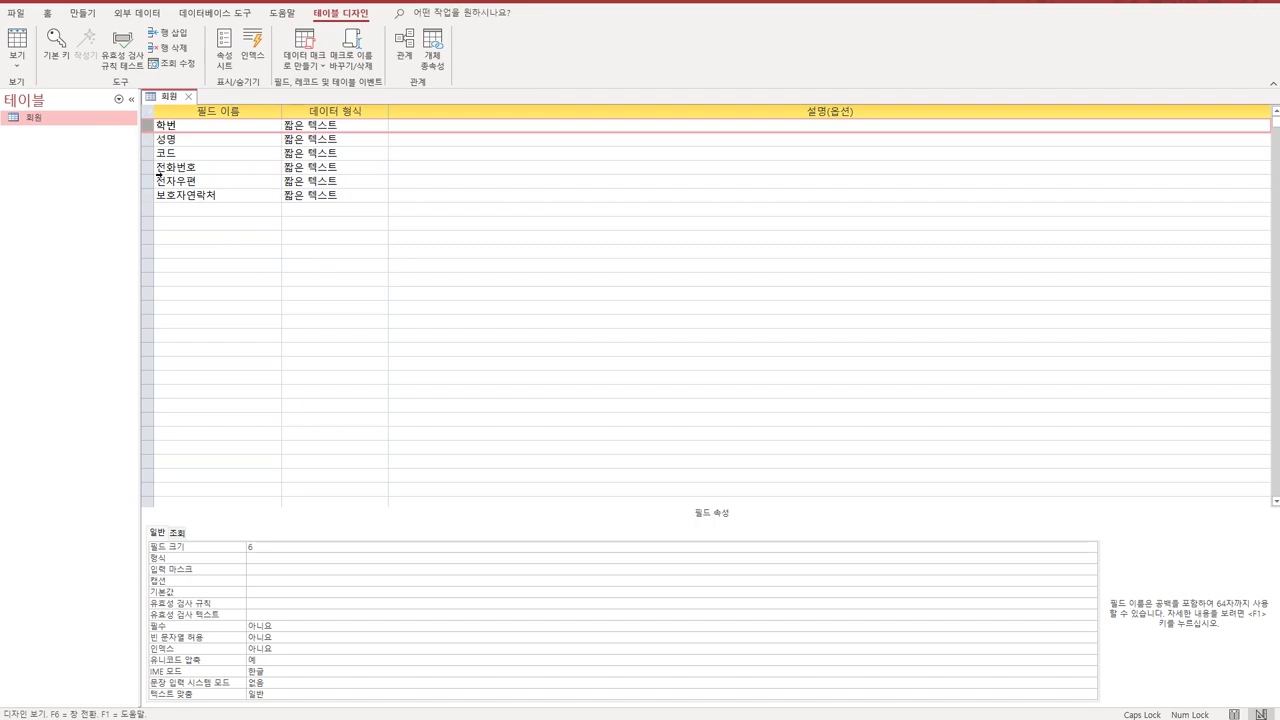
pyautogui.click(158, 170)
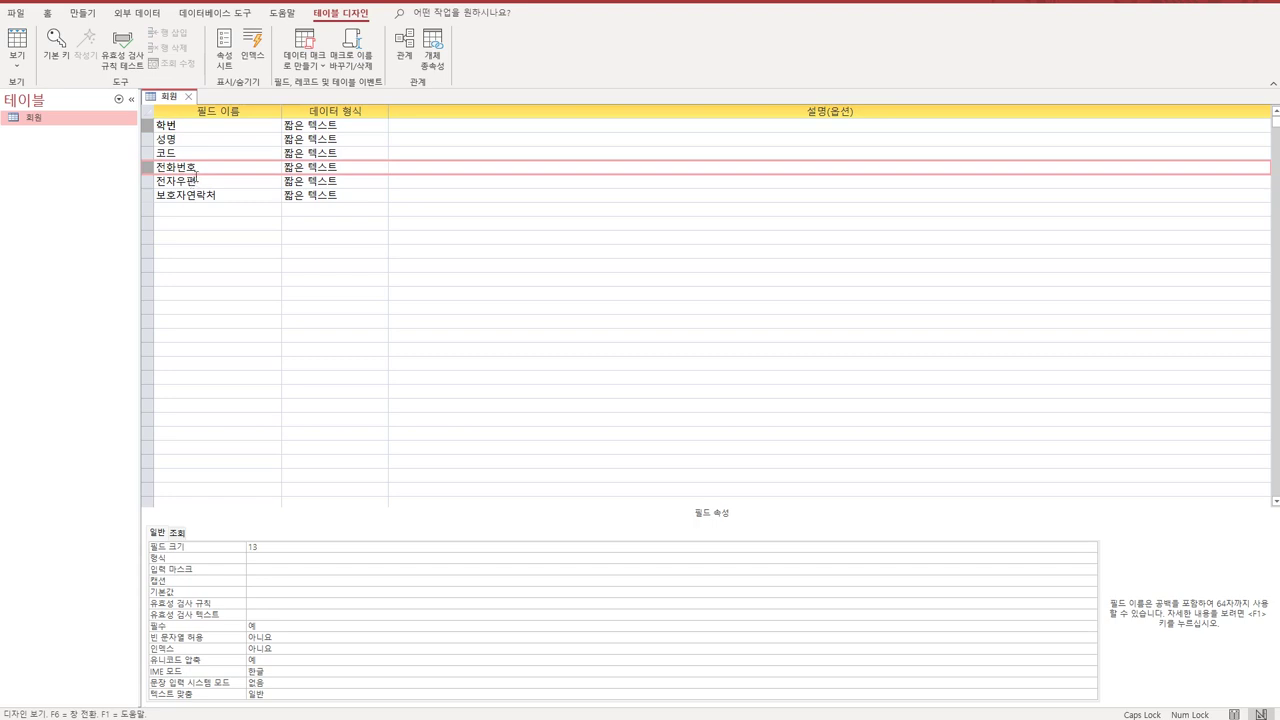
pyautogui.click(66, 62)
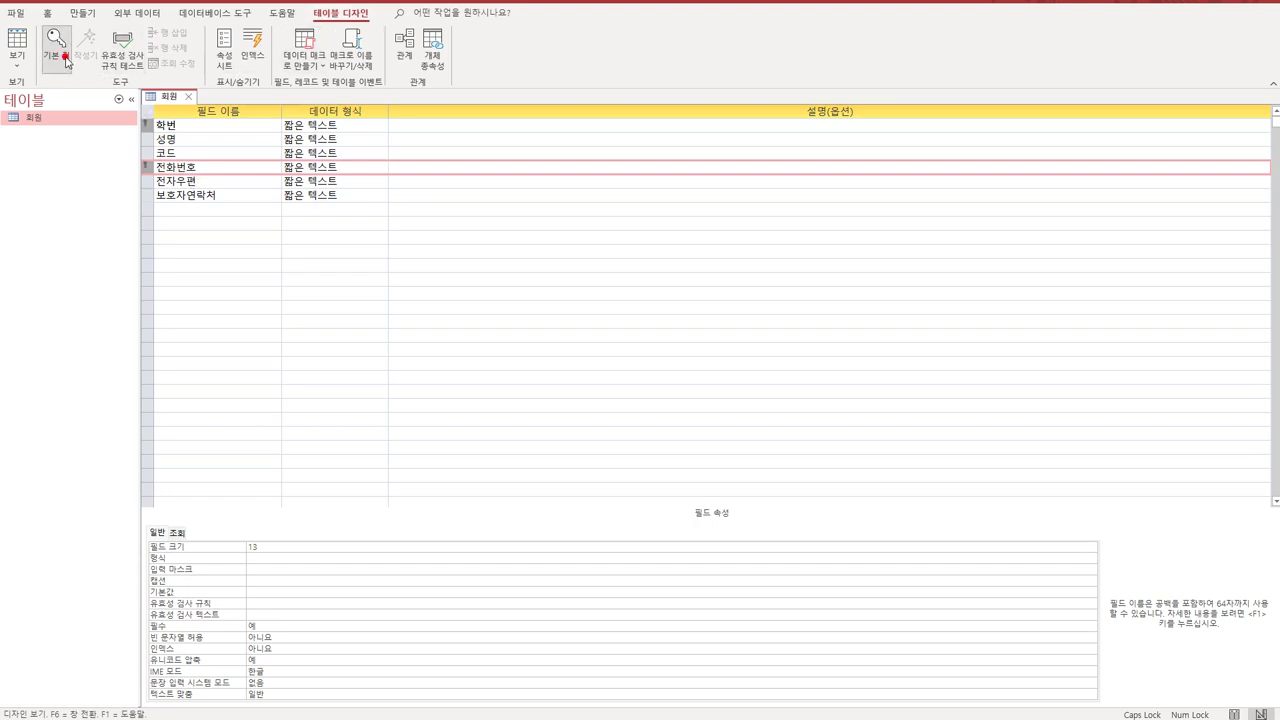
# Set the 입력 마스크 property of the 코드 field to 0000>L
pyautogui.click(206, 156)
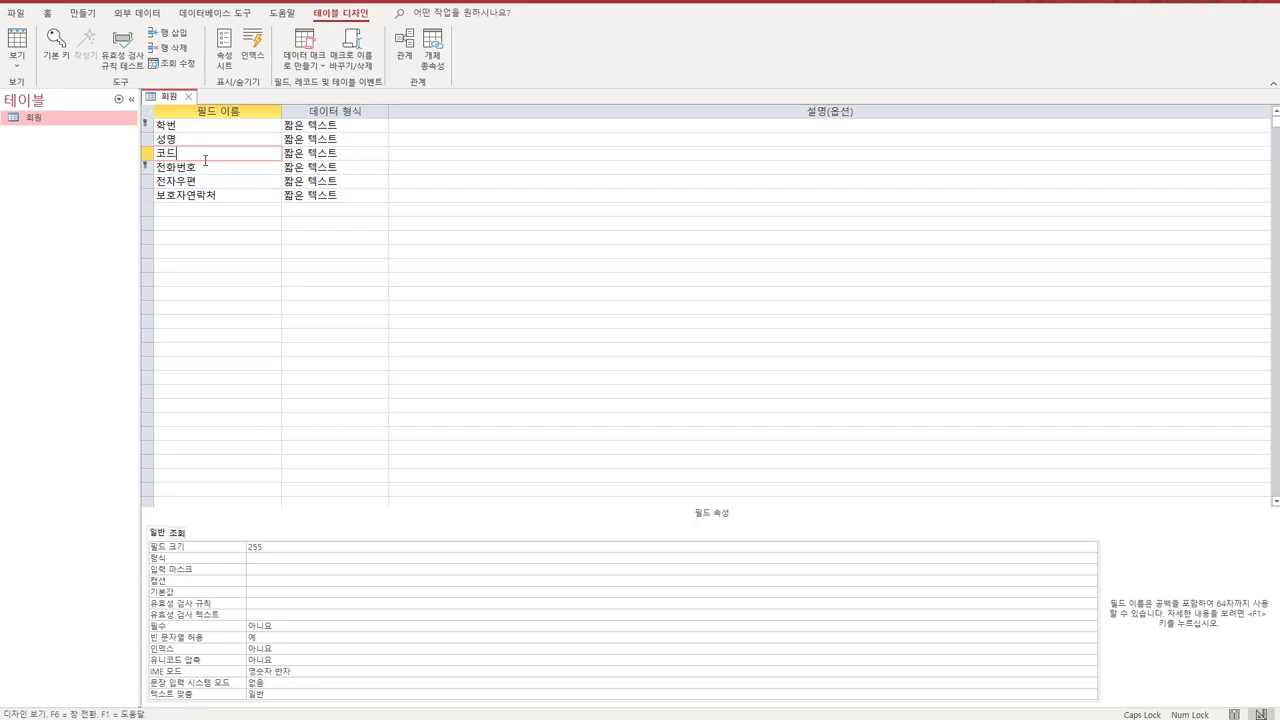
pyautogui.click(269, 572)
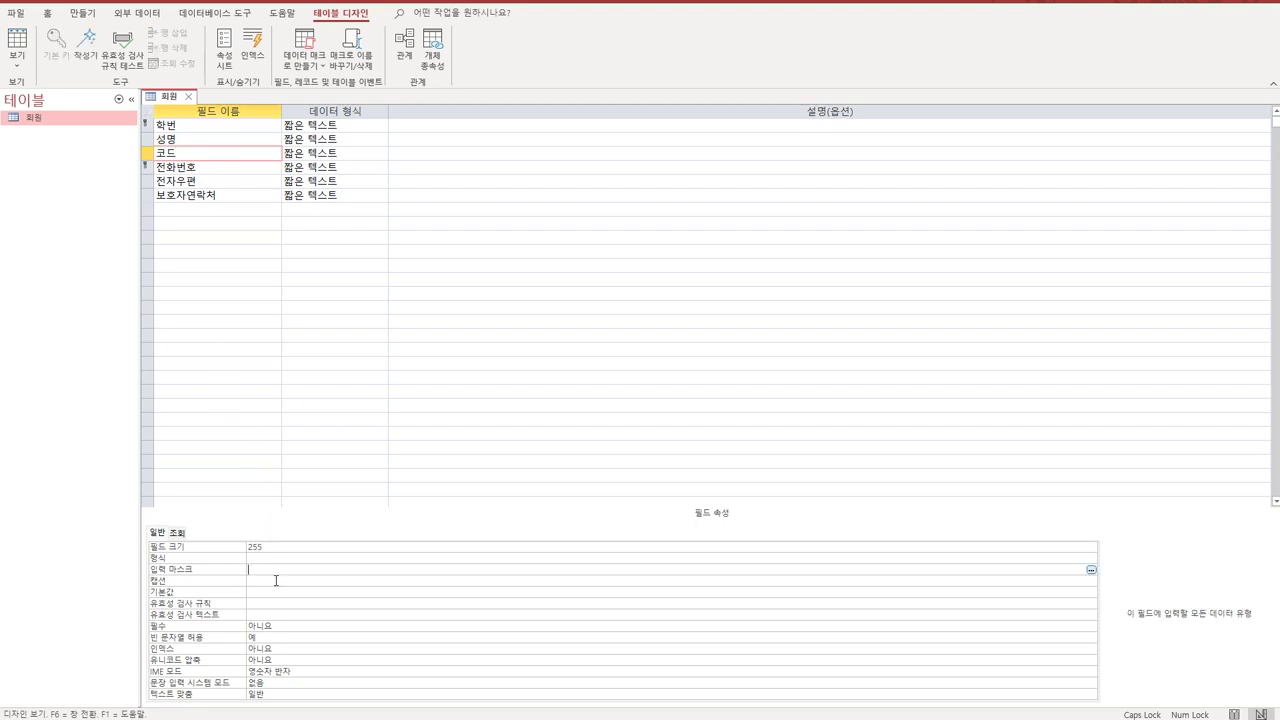
pyautogui.hotkey('shift', 'F2')
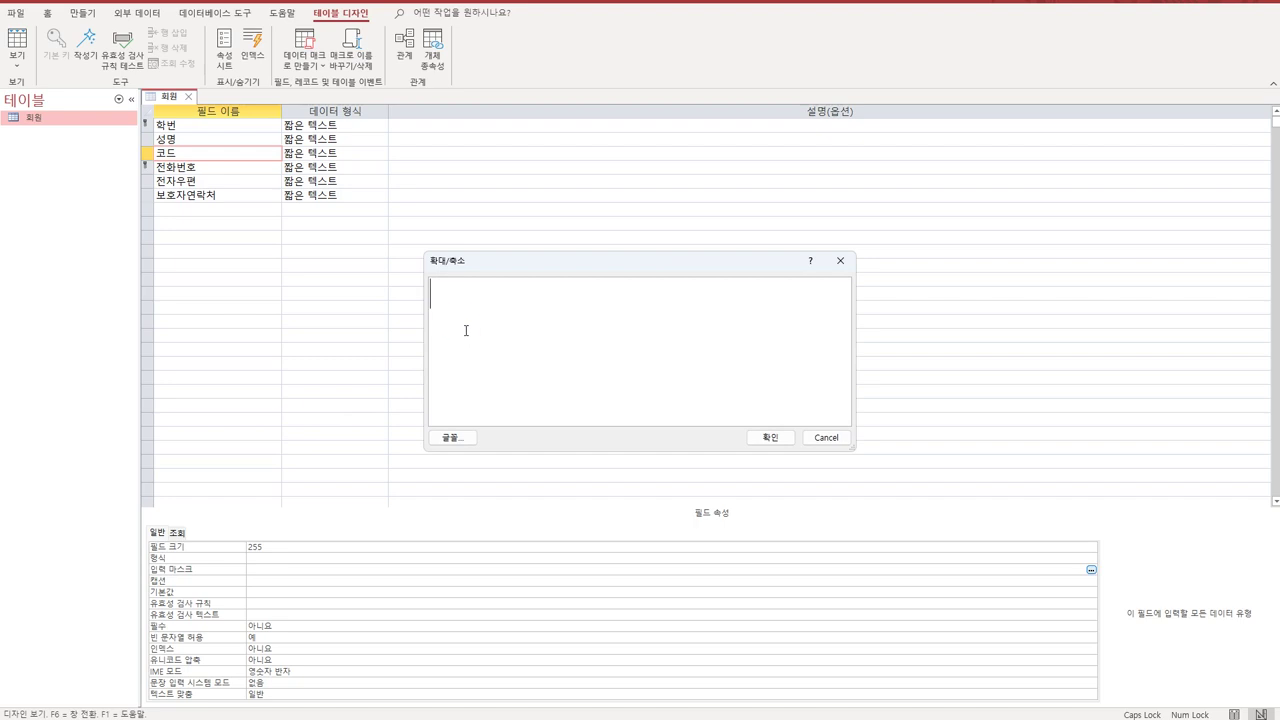
pyautogui.write('0000')
pyautogui.write('>')
pyautogui.press('BackSpace')
pyautogui.write('L')
pyautogui.click(768, 437)
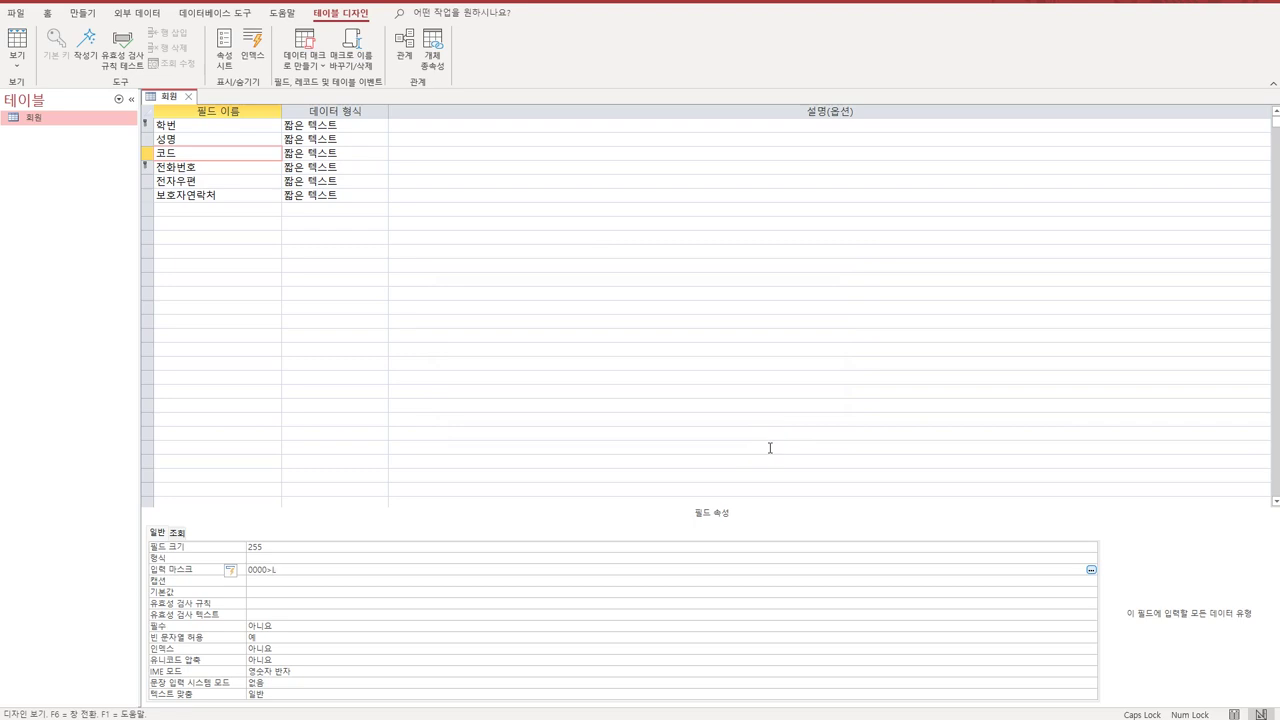
# Set the 유효성 검사 규칙 of the 보호자연락처 field to LEFT([보호자연락처],3)>=0 AND LEFT([보호자연락처],3)<=100
pyautogui.click(241, 196)
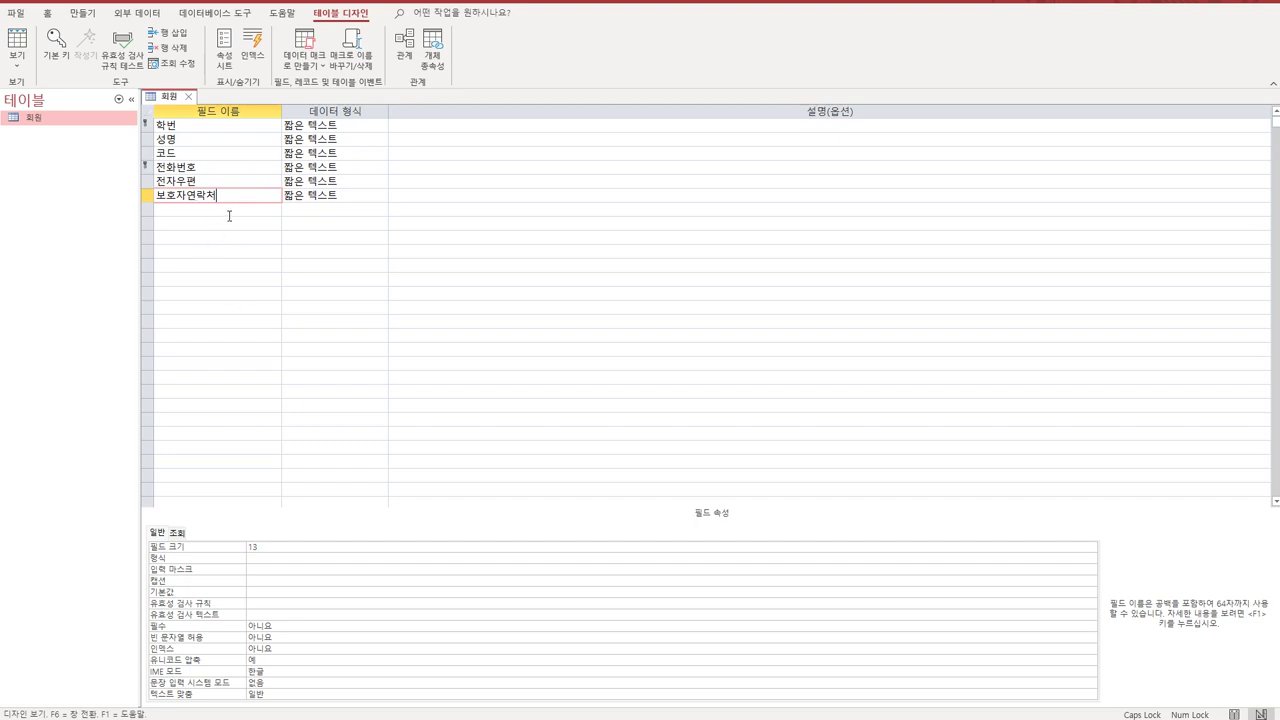
pyautogui.click(280, 605)
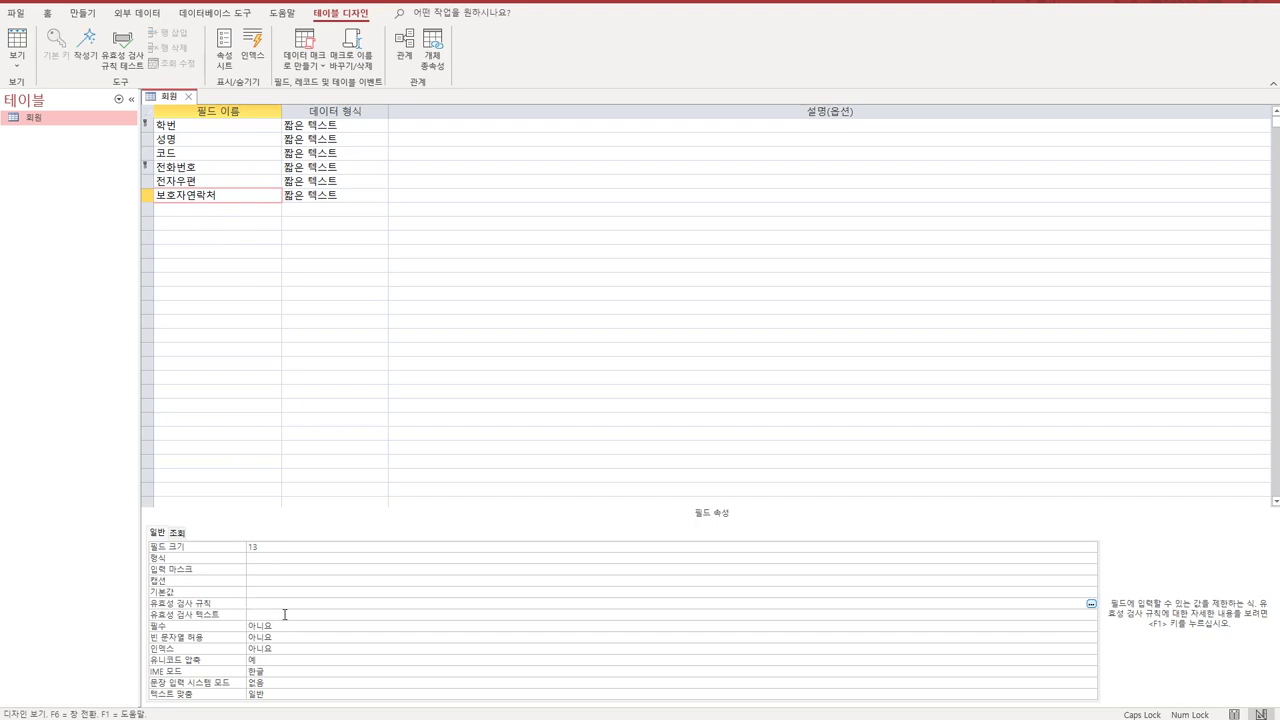
pyautogui.hotkey('shift', 'F2')
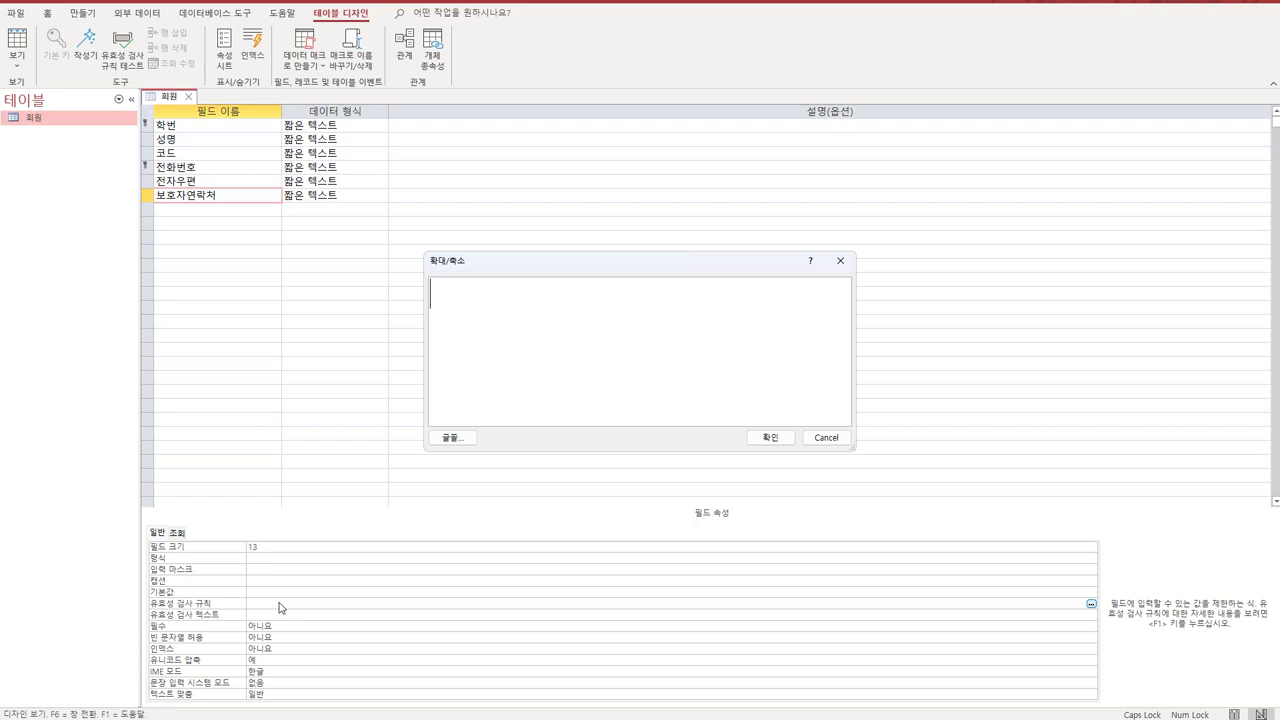
pyautogui.write('LEFT([')
pyautogui.write('QH')
pyautogui.press('BackSpace')
pyautogui.press('BackSpace')
pyautogui.press('Hangul')
pyautogui.write('ㅂ')
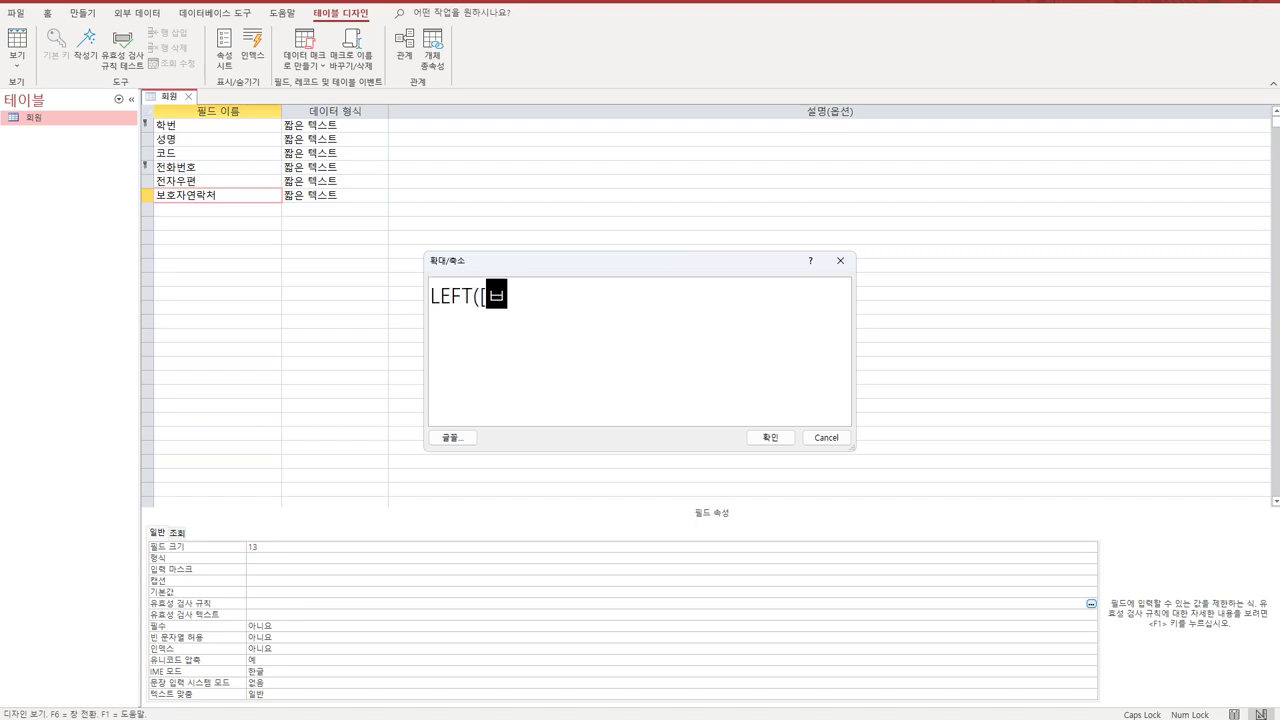
pyautogui.write('ㅗ호자연라')
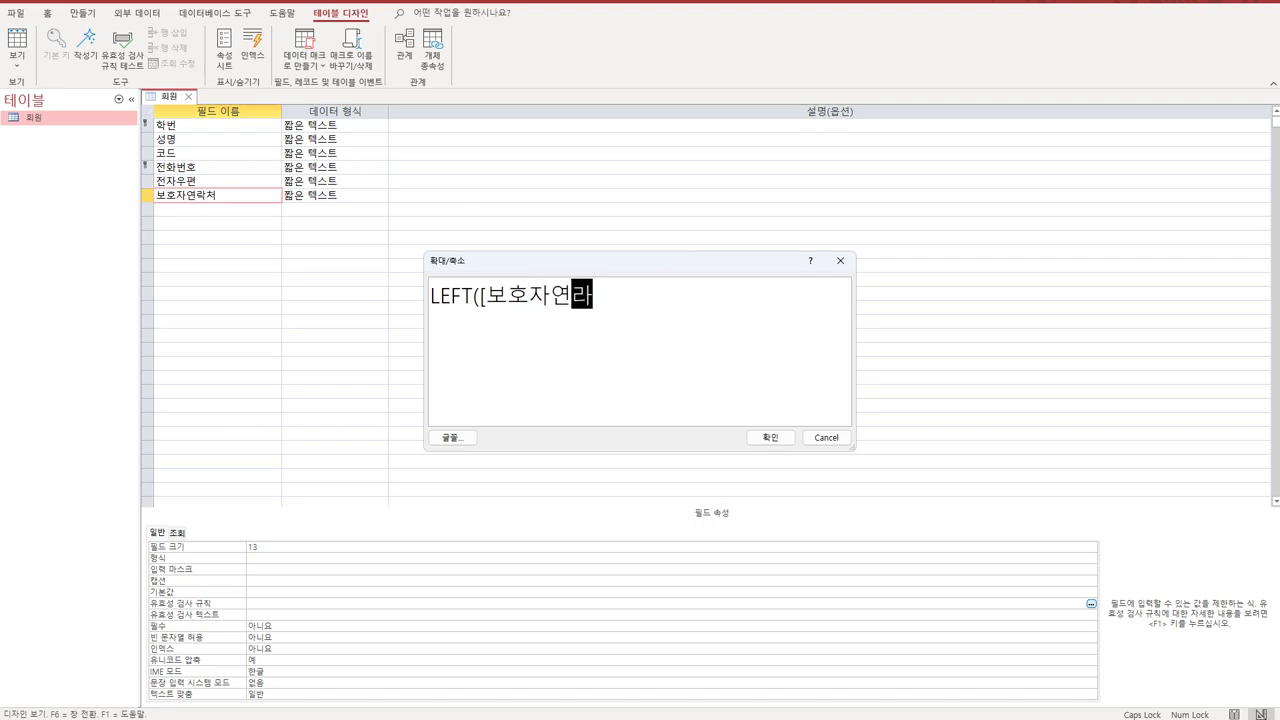
pyautogui.write('ㄱ처],3)')
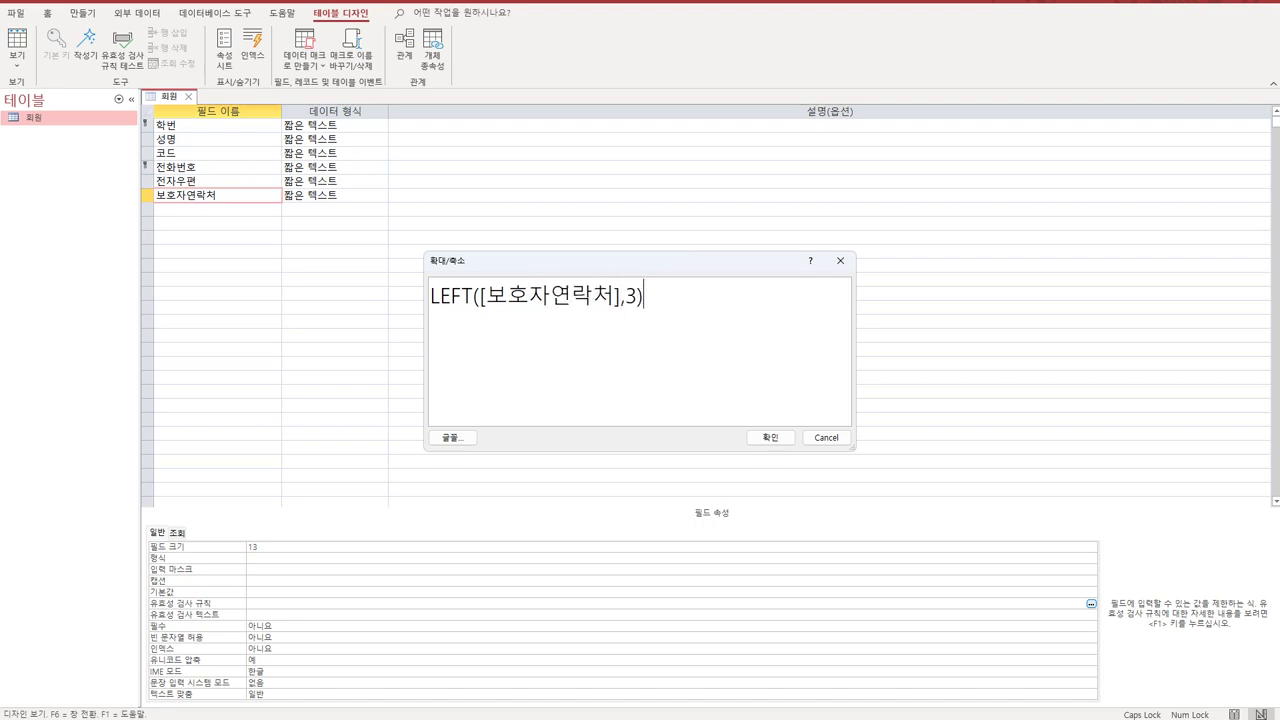
pyautogui.write('>=0 AND LEFT([ㅂ')
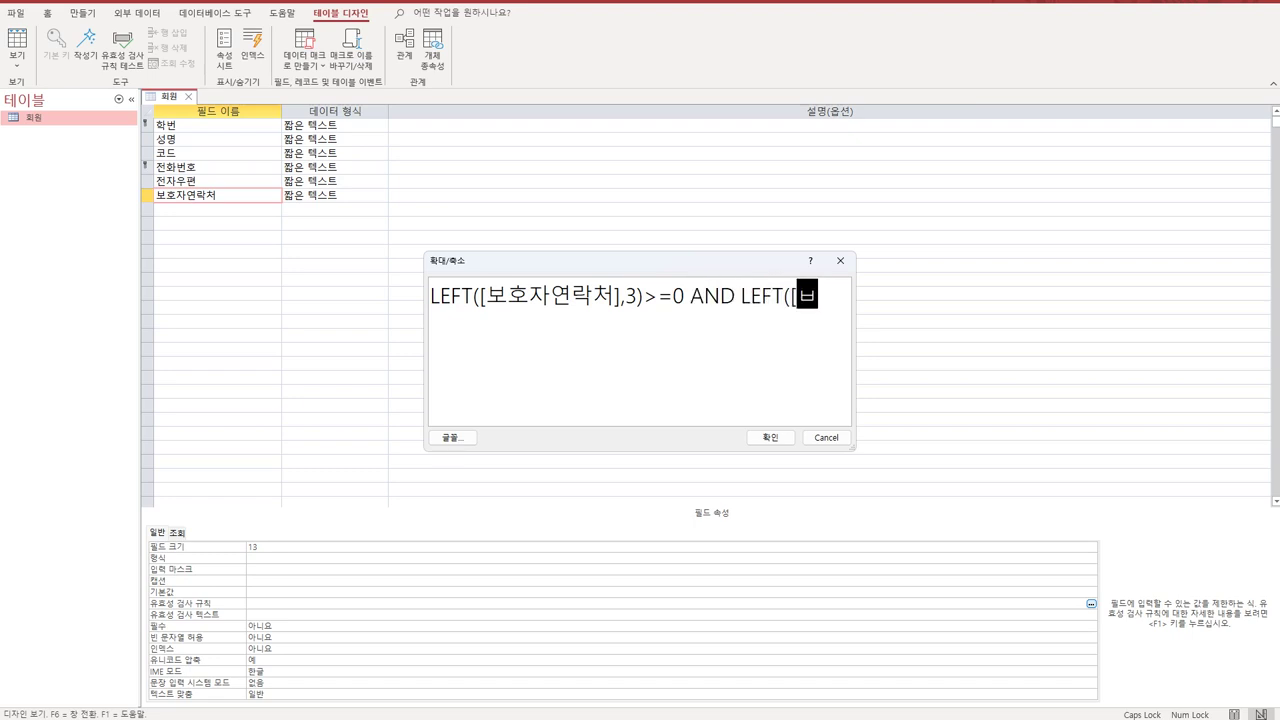
pyautogui.write('보호자연락')
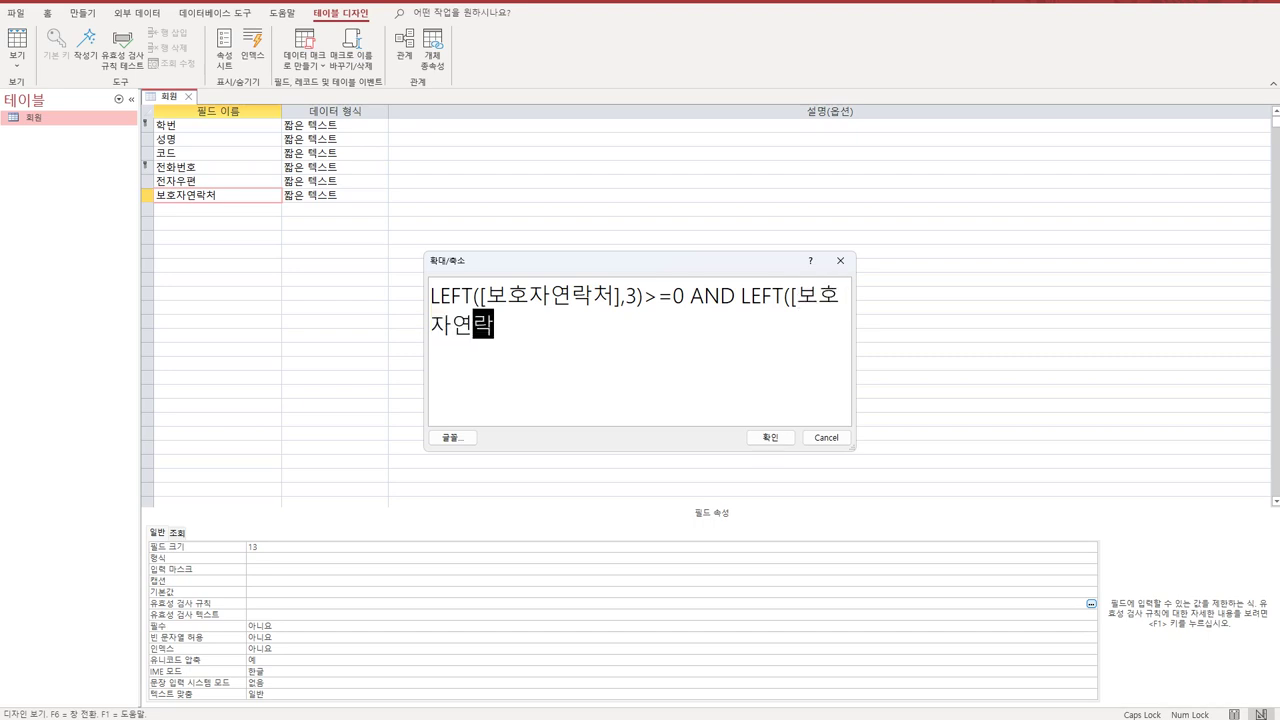
pyautogui.write('처]')
pyautogui.write(',3)<')
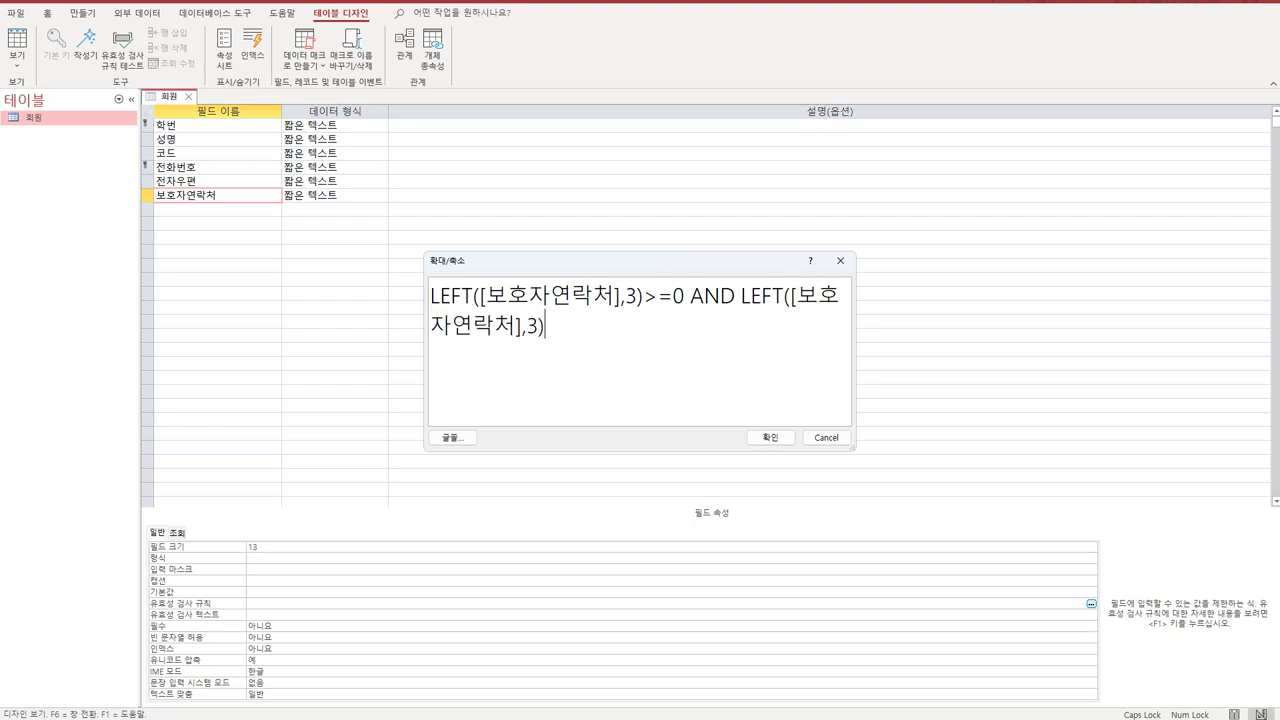
pyautogui.write('=100')
pyautogui.click(772, 440)
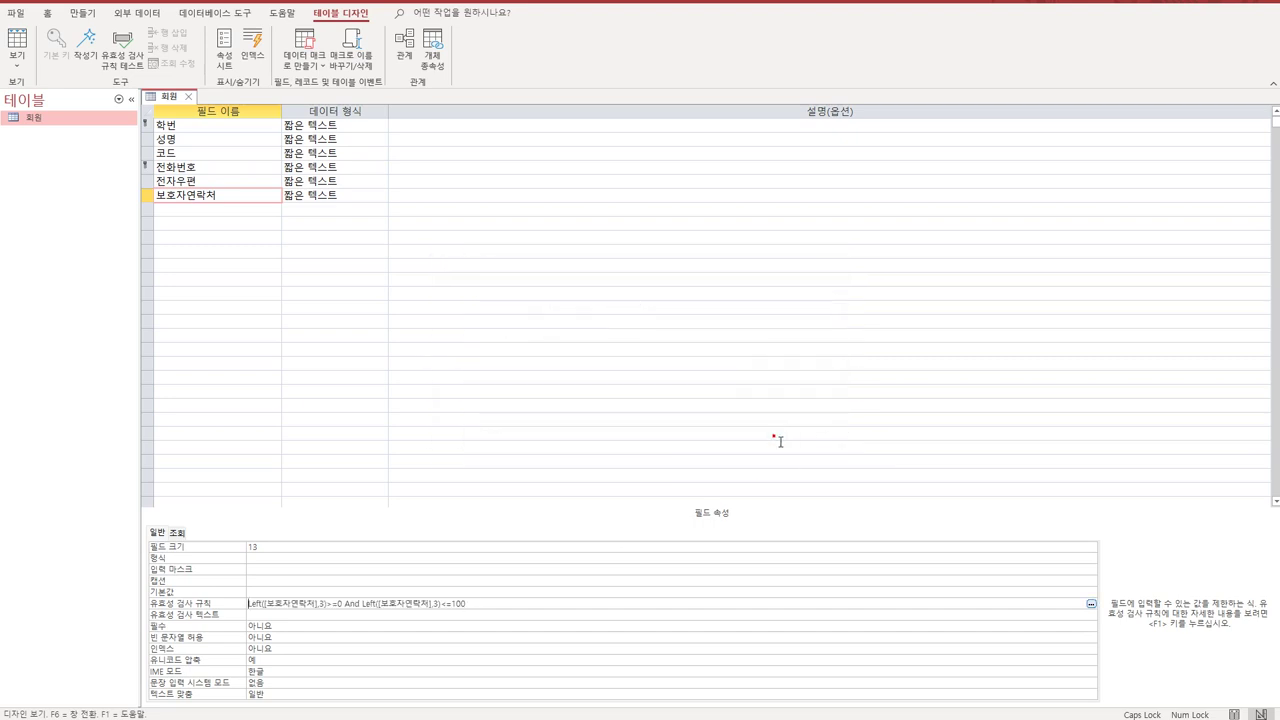
# Set the 유효성 검사 텍스트 of the 보호자연락처 field to "국번이 불분명합니다."
pyautogui.click(340, 617)
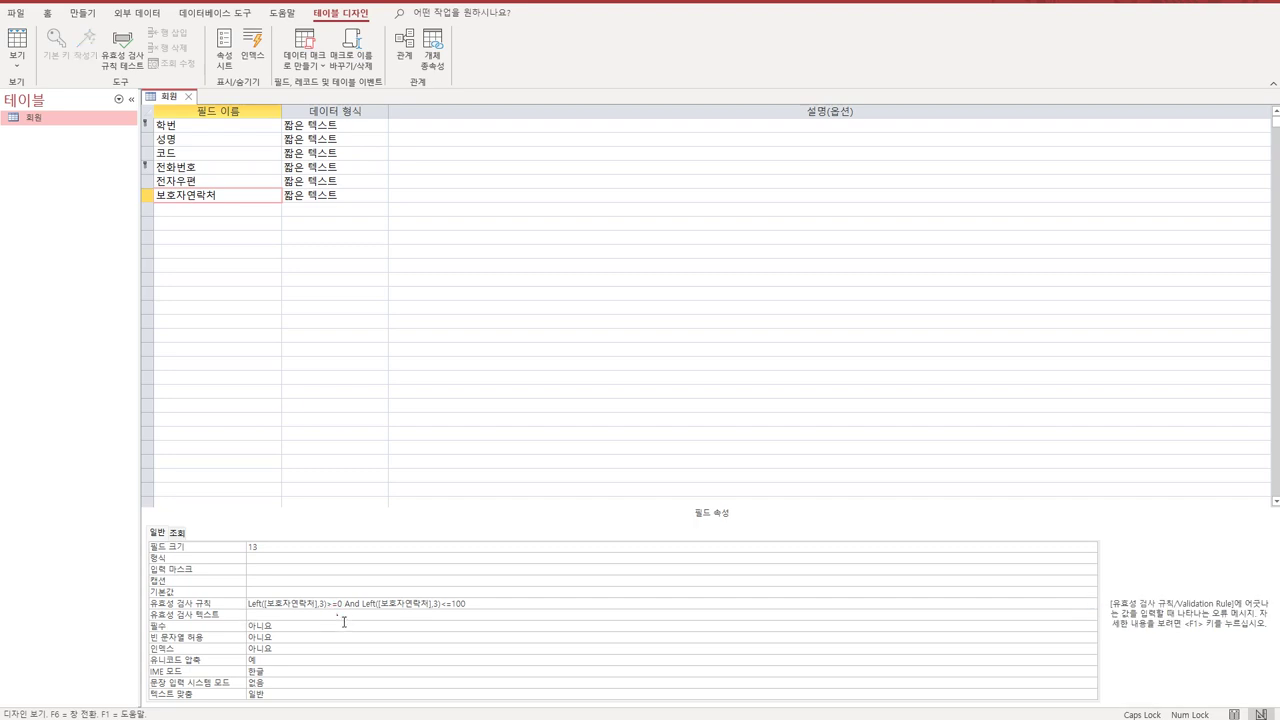
pyautogui.hotkey('shift', 'F2')
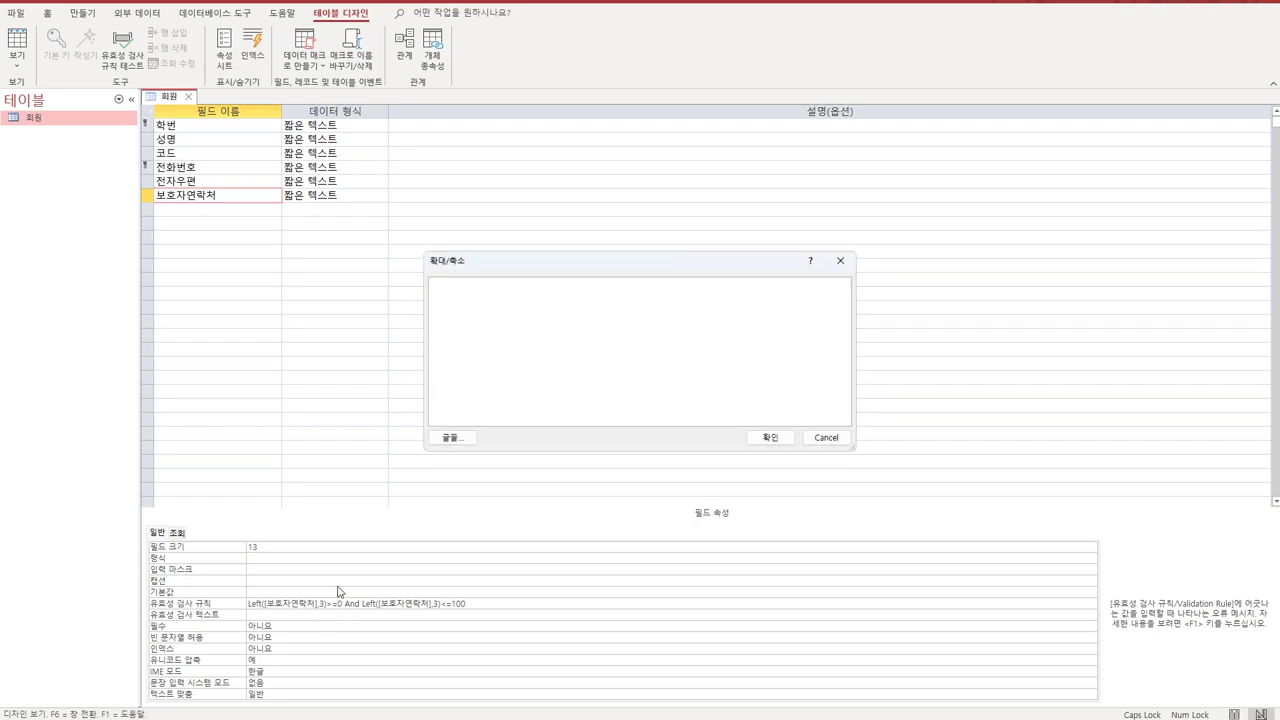
pyautogui.write('국번이 불')
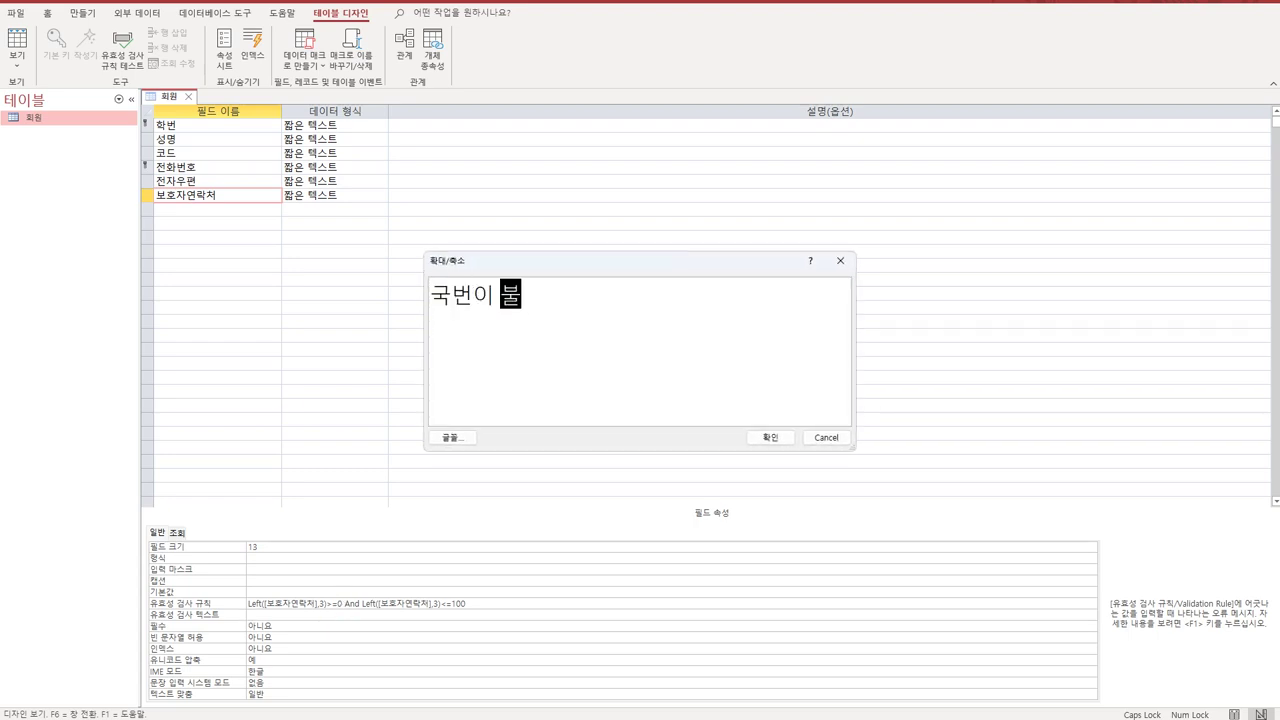
pyautogui.write('분명합니다')
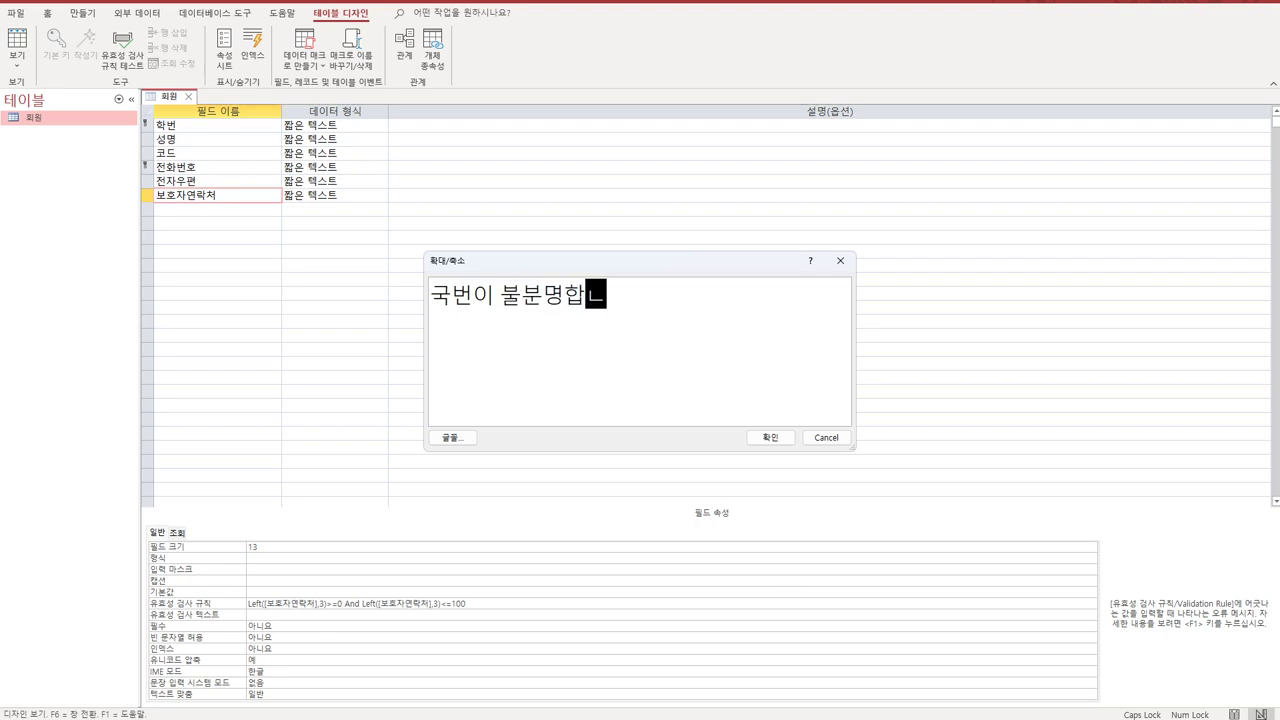
pyautogui.write('.')
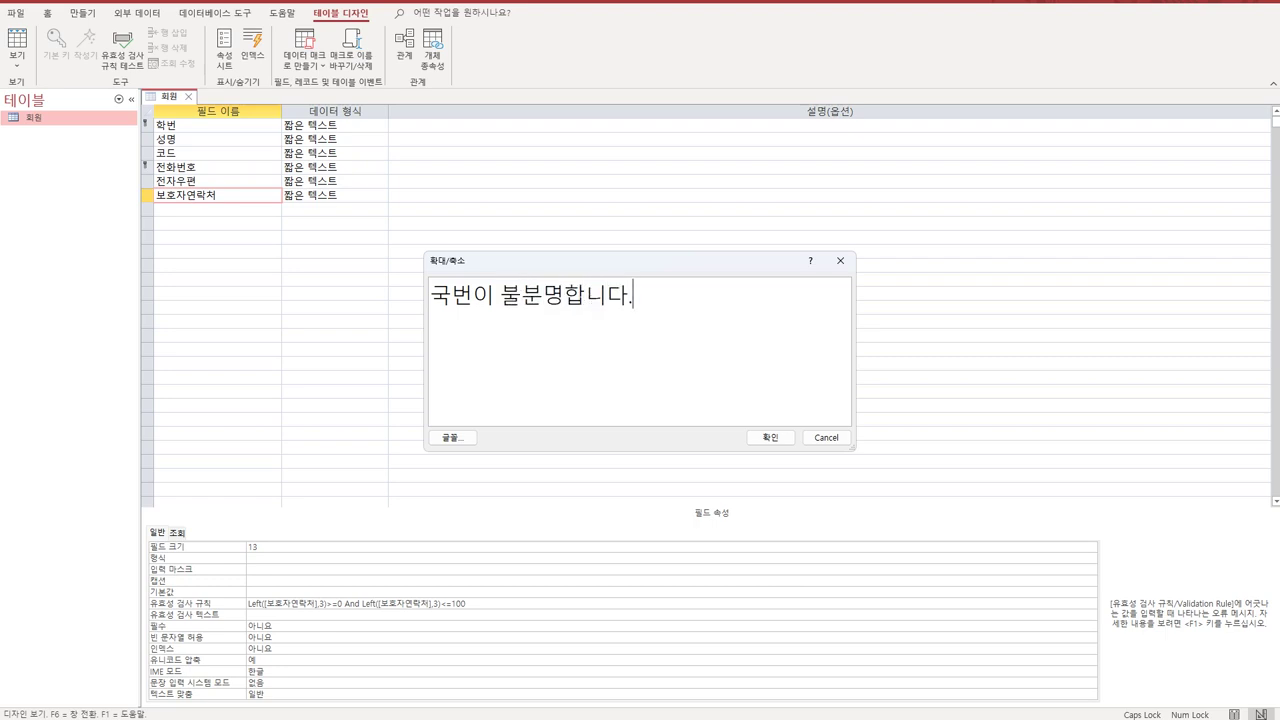
pyautogui.click(770, 439)
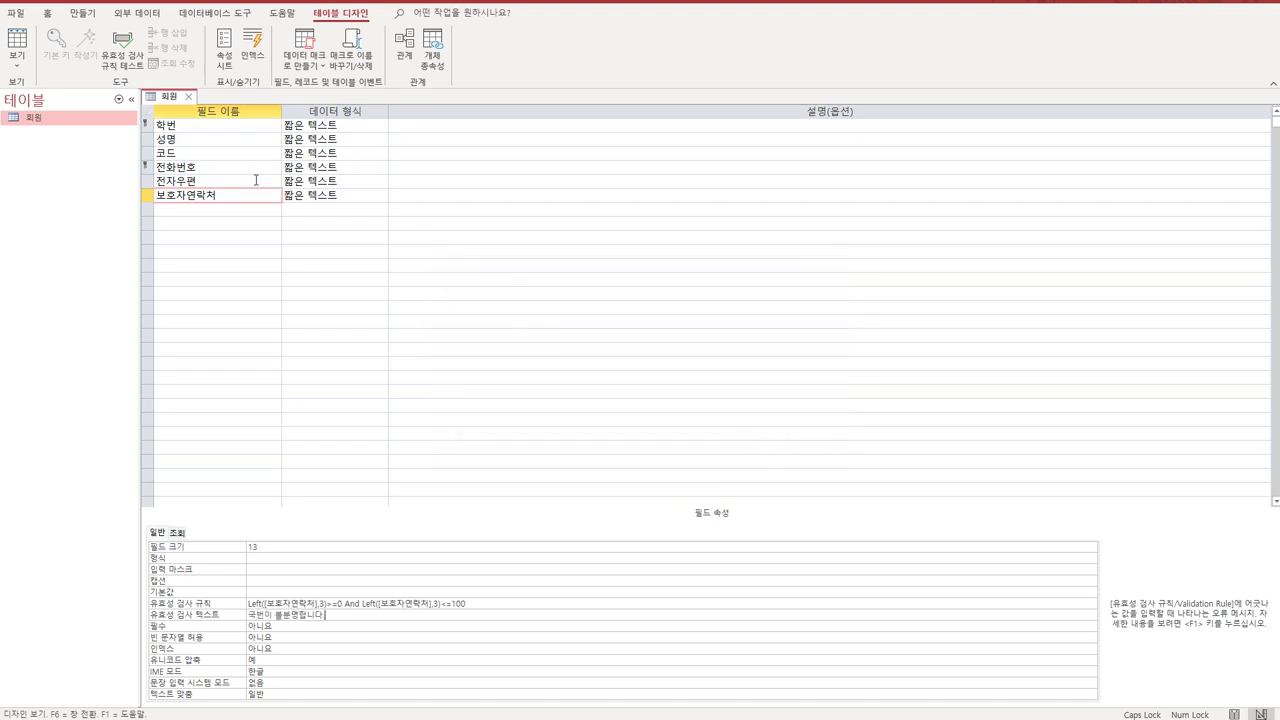
# Set the 유효성 검사 규칙 of the 성명 field to Like "* *"
pyautogui.click(209, 145)
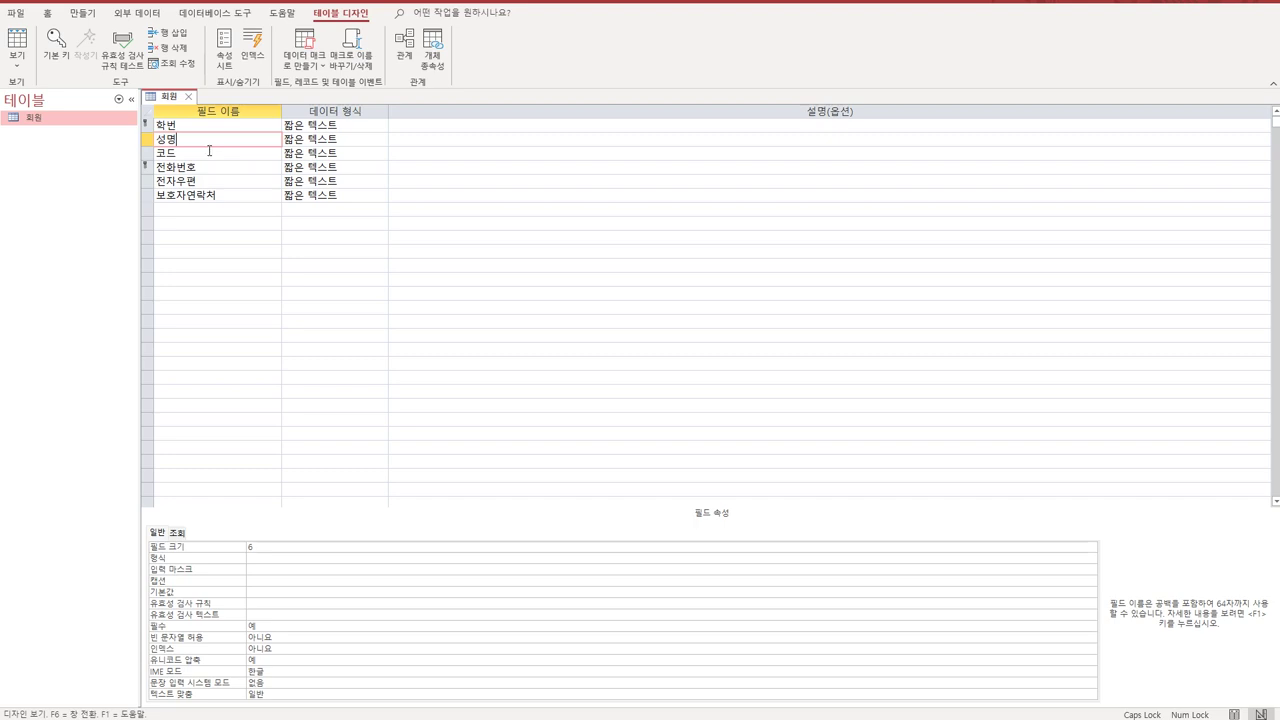
pyautogui.click(266, 606)
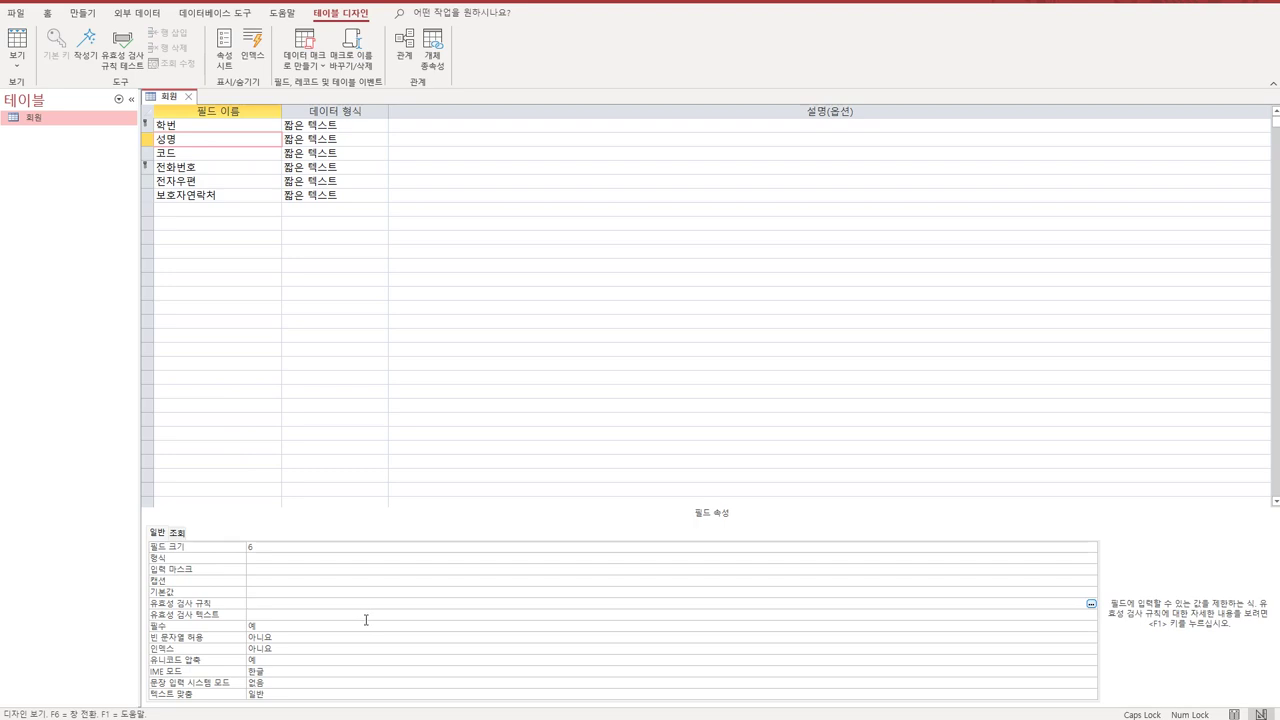
pyautogui.hotkey('shift', 'F2')
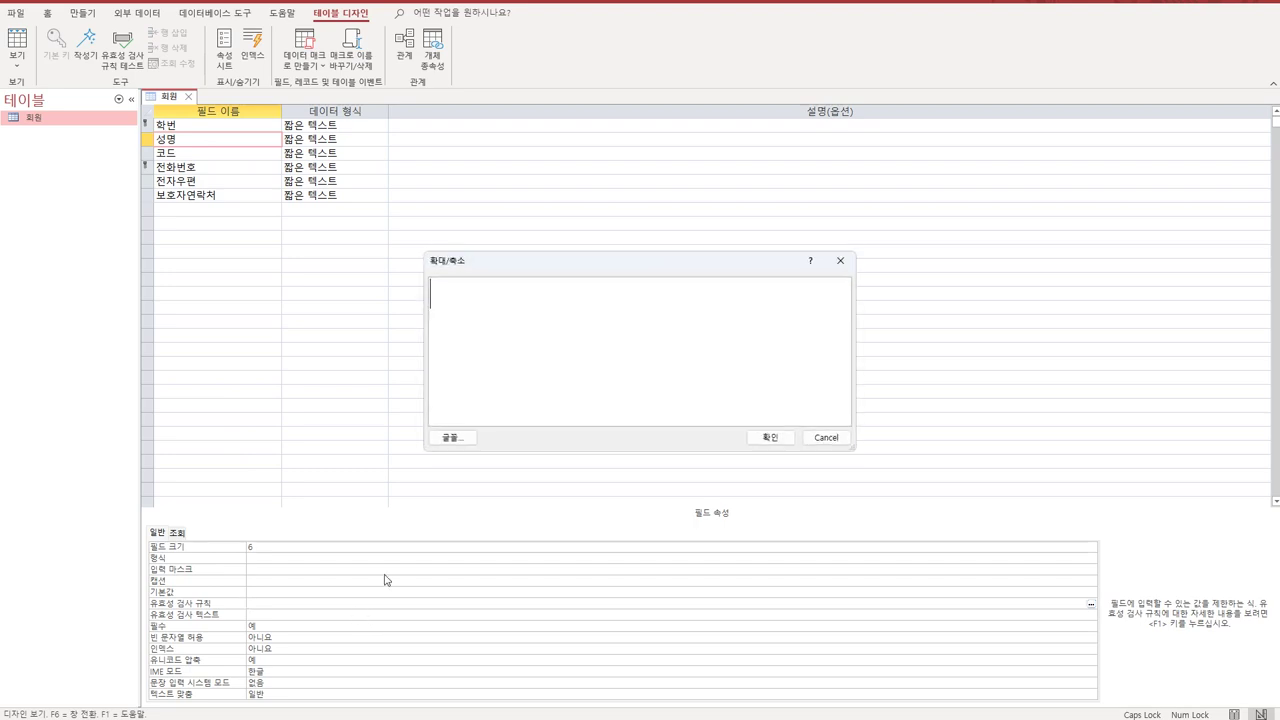
pyautogui.write('* *')
pyautogui.click(771, 438)
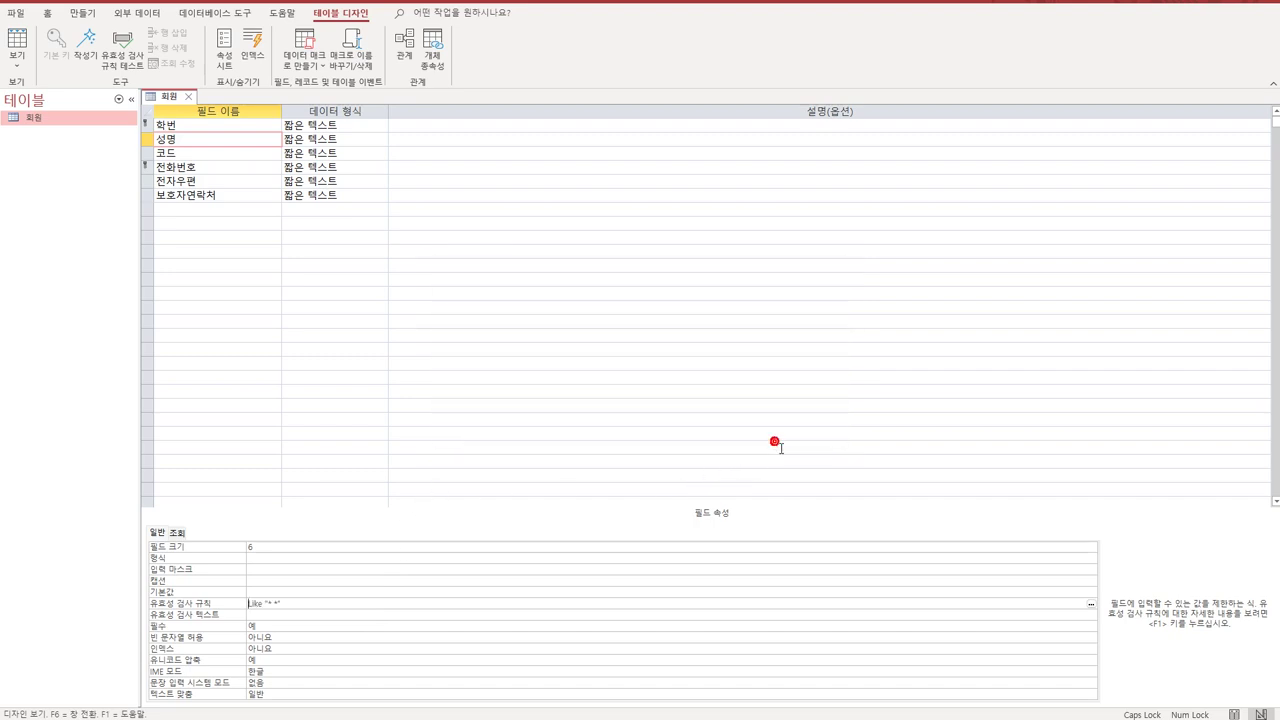
# Negate the 성명 field's 유효성 검사 규칙 by putting NOT in front, making it NOT Like "* *"
pyautogui.click(355, 609)
pyautogui.hotkey('shift', 'F2')
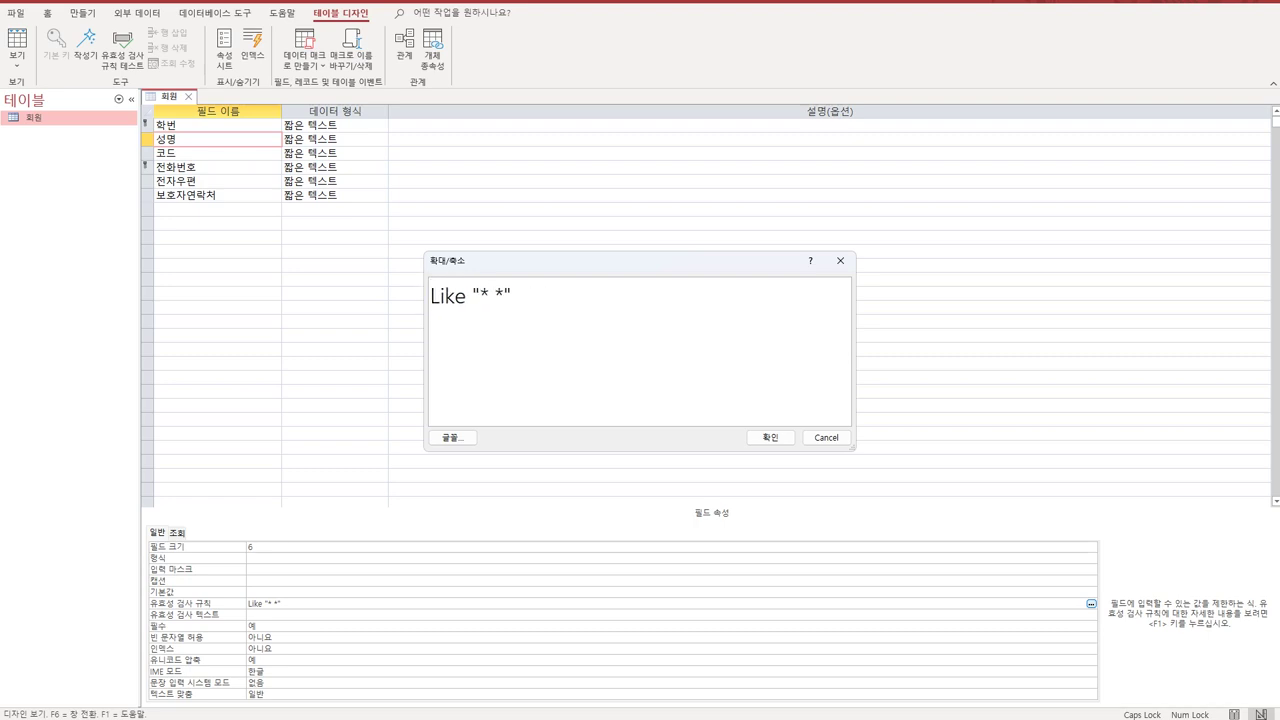
pyautogui.write('NOT')
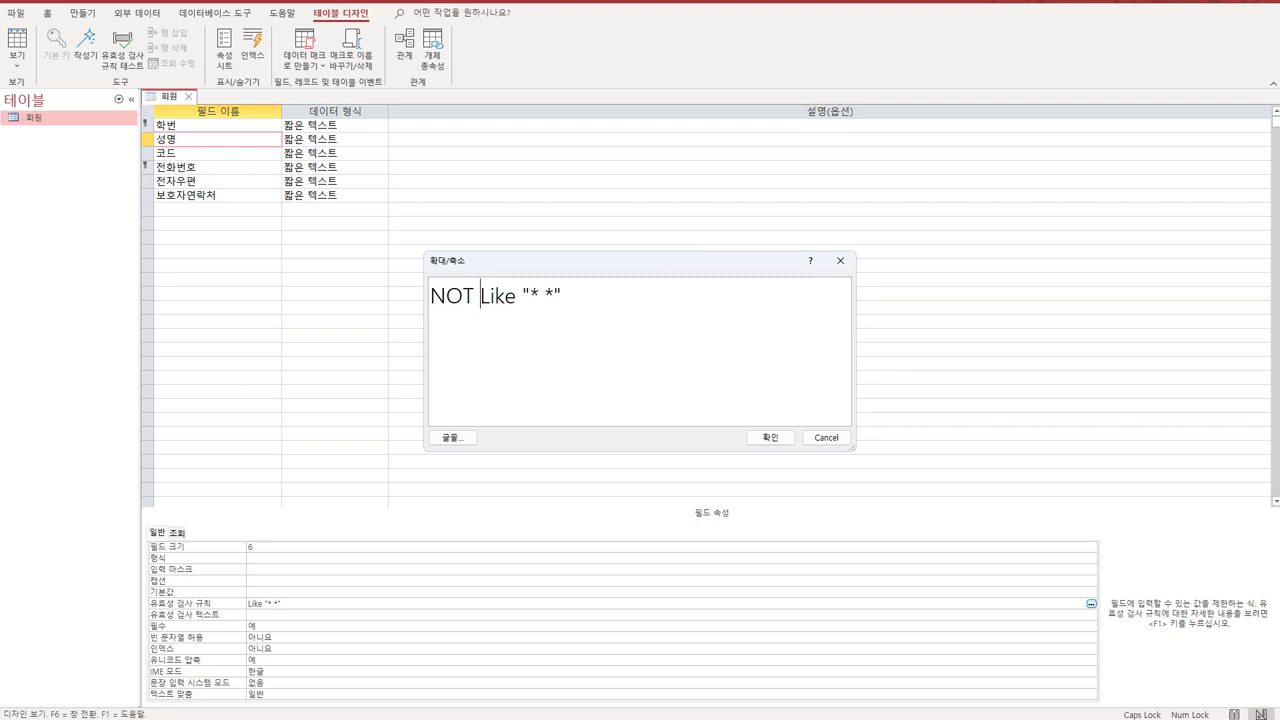
pyautogui.click(539, 336)
pyautogui.click(769, 438)
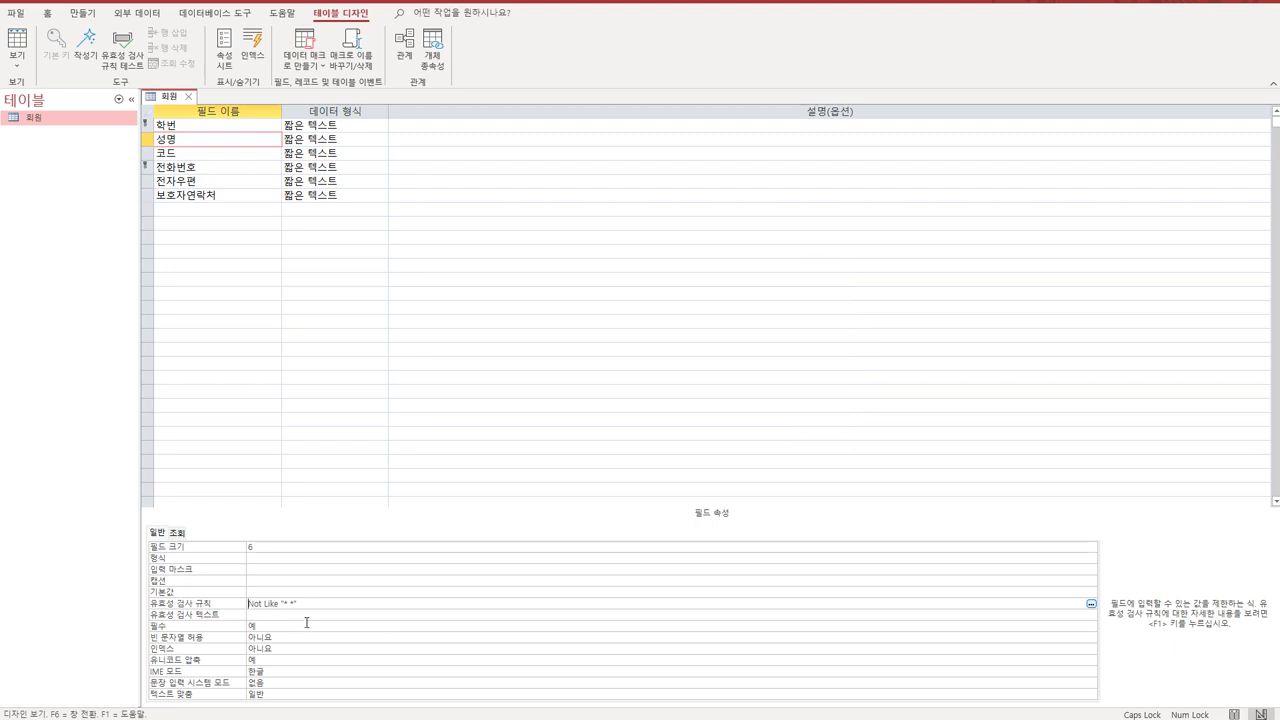
# Set the 유효성 검사 텍스트 of the 성명 field to "공백이 허용되지 않습니다."
pyautogui.press('Down')
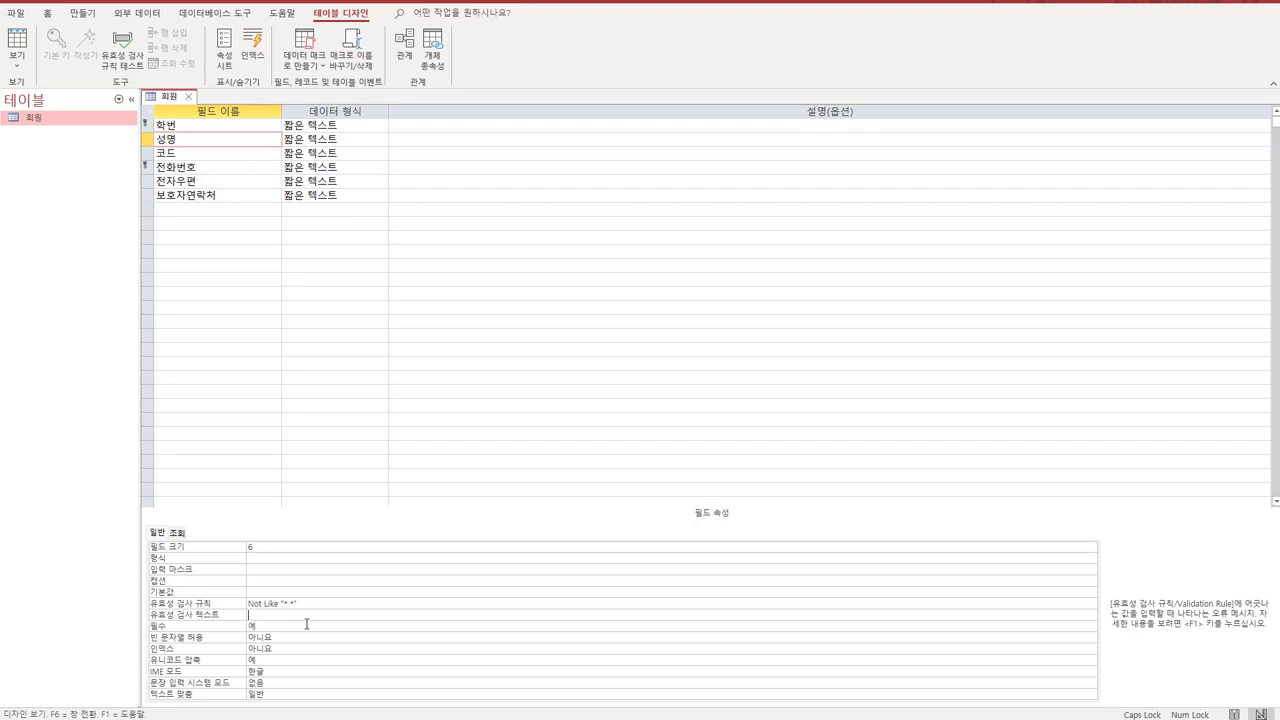
pyautogui.hotkey('shift', 'F2')
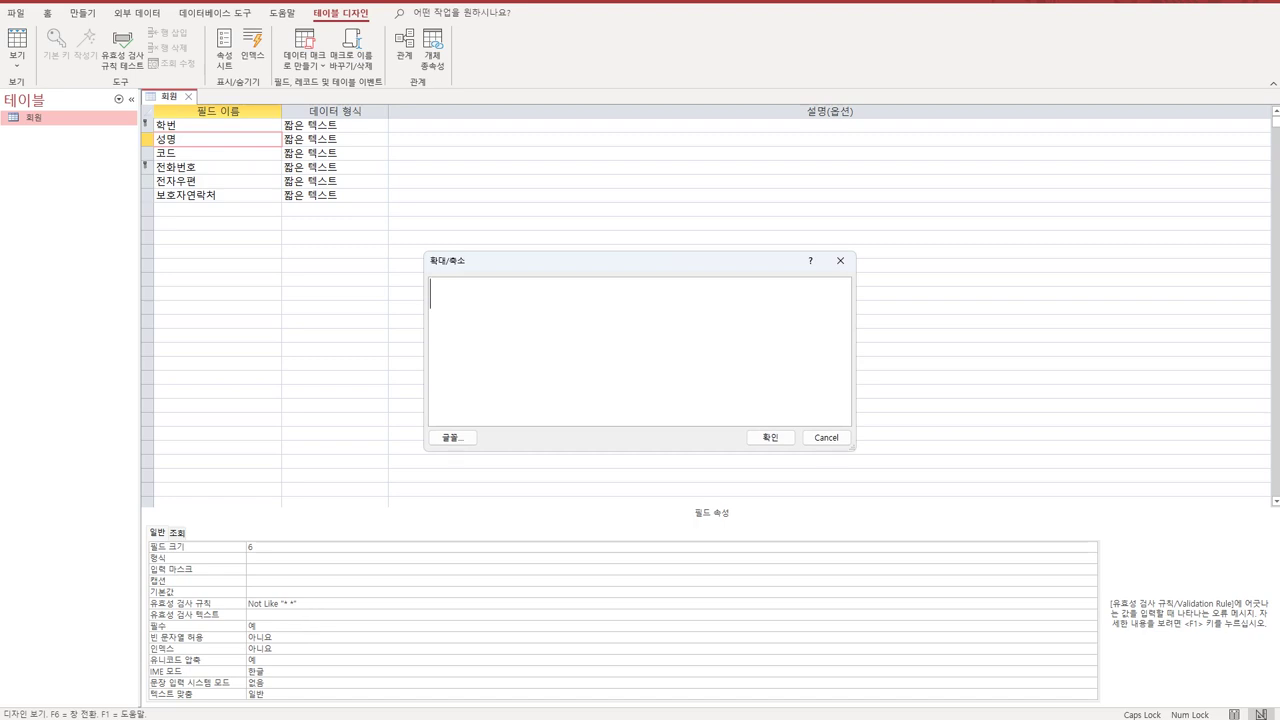
pyautogui.write('공백이 허')
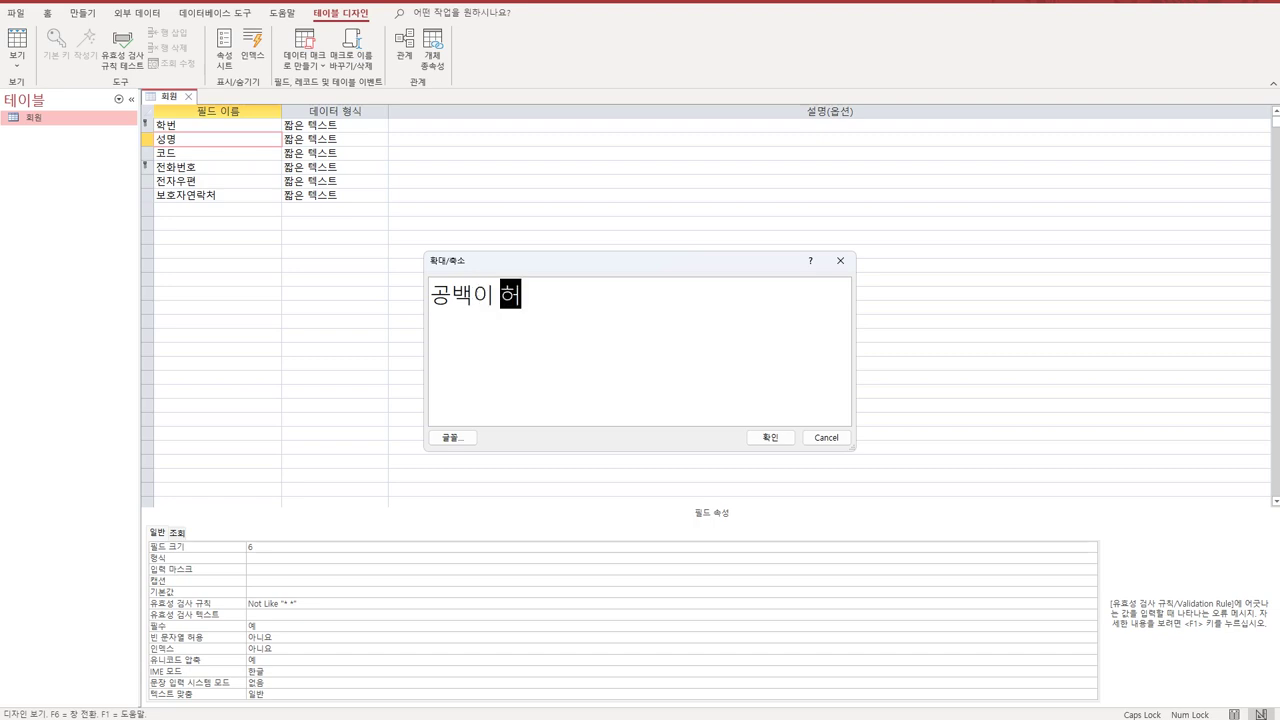
pyautogui.write('용되지 않스')
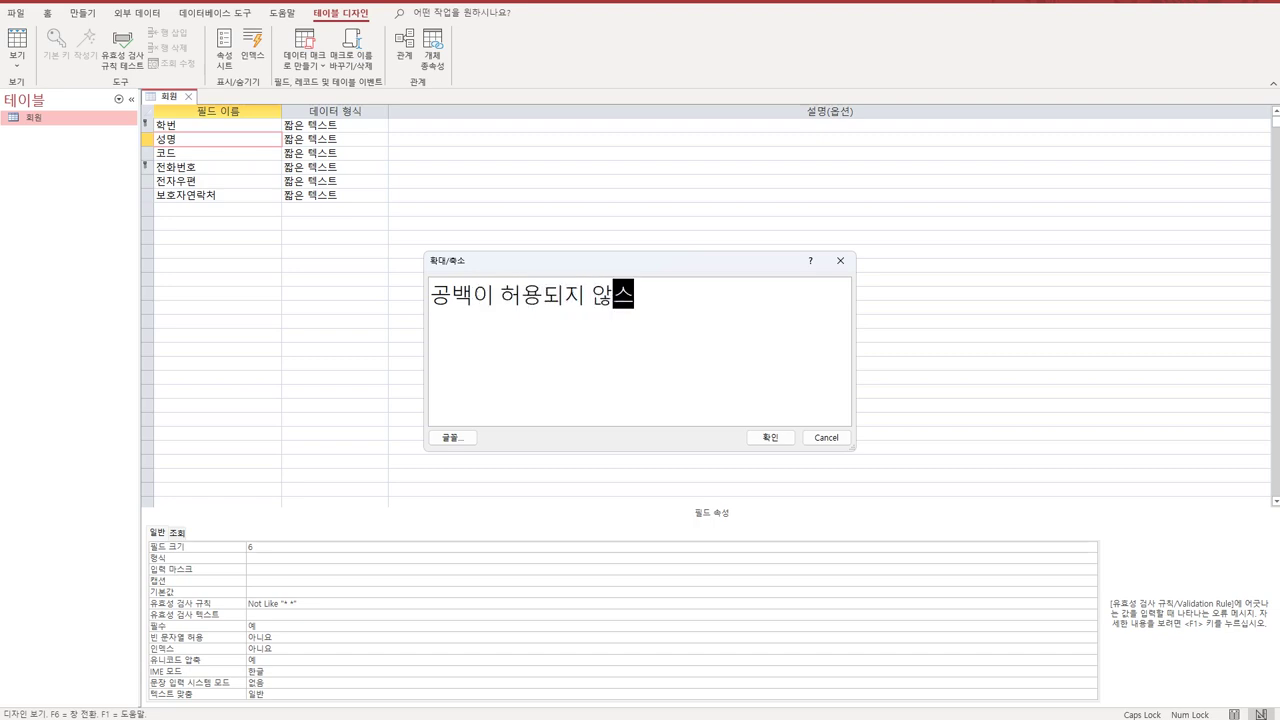
pyautogui.write('습니다.')
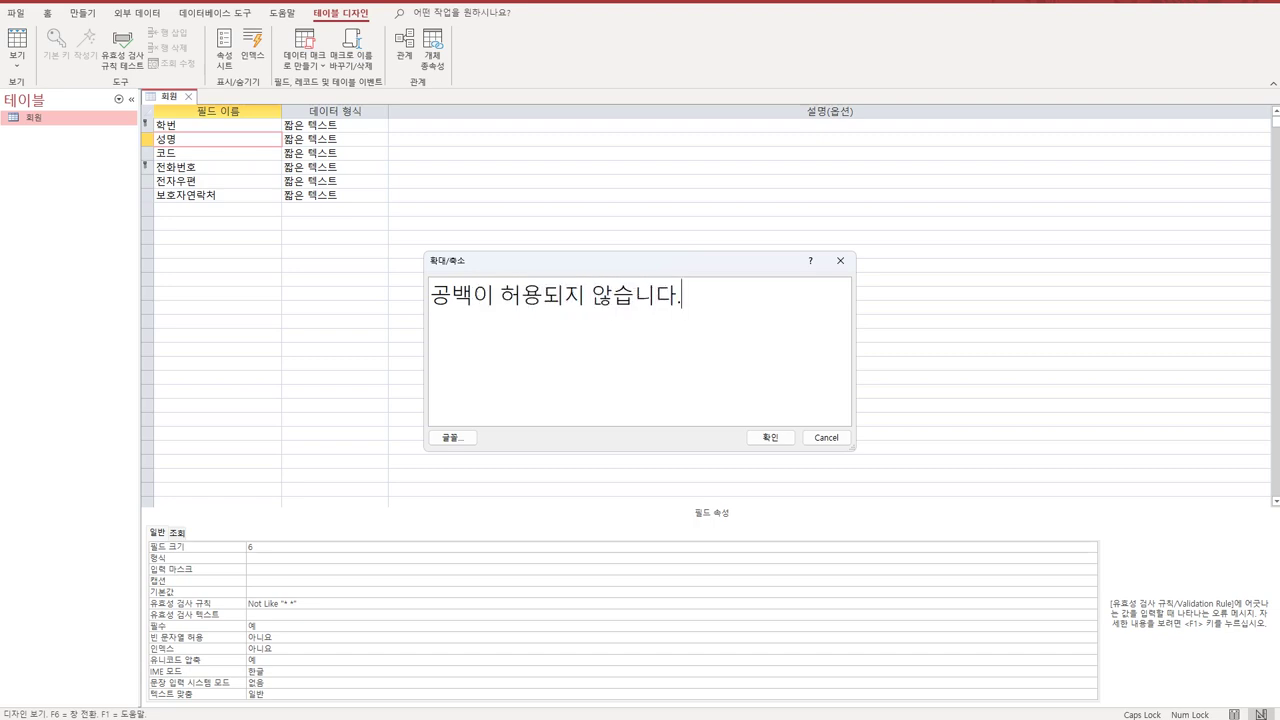
pyautogui.click(767, 438)
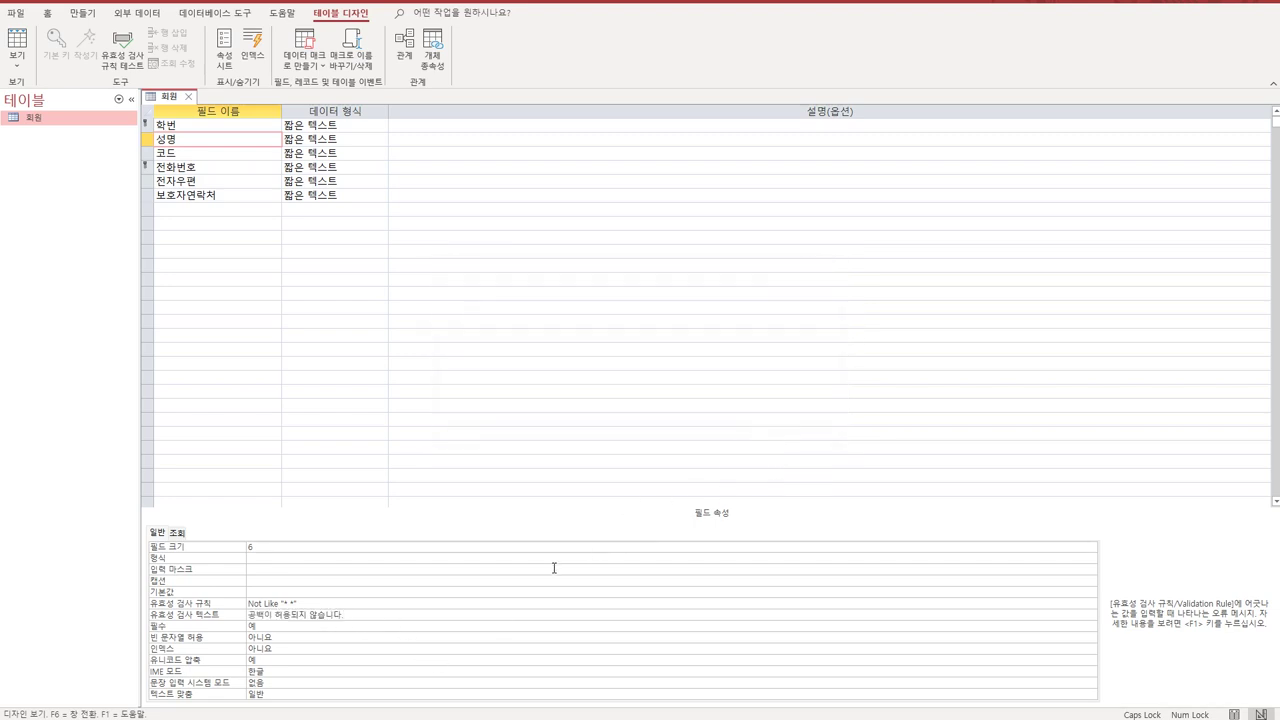
# Set the 유효성 검사 규칙 of the 전자우편 field to INSTR([전자우편]," ")=0 AND LIKE "*@*"
pyautogui.click(217, 185)
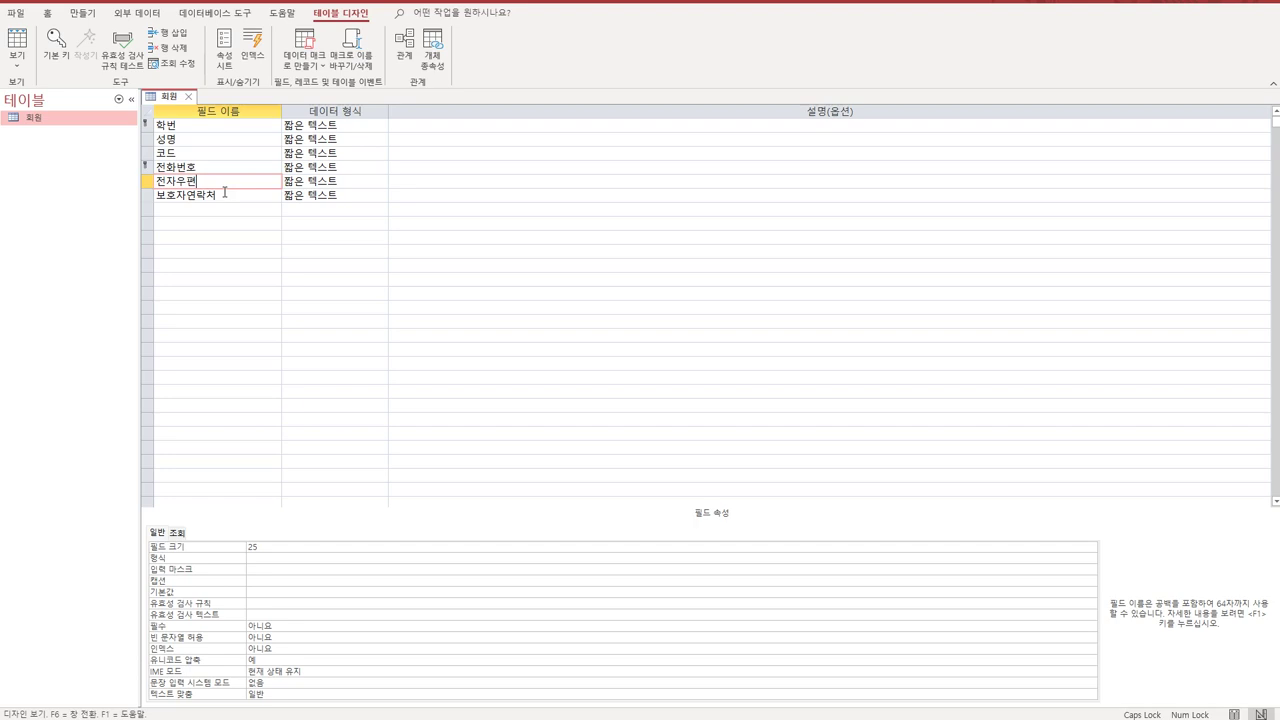
pyautogui.click(284, 605)
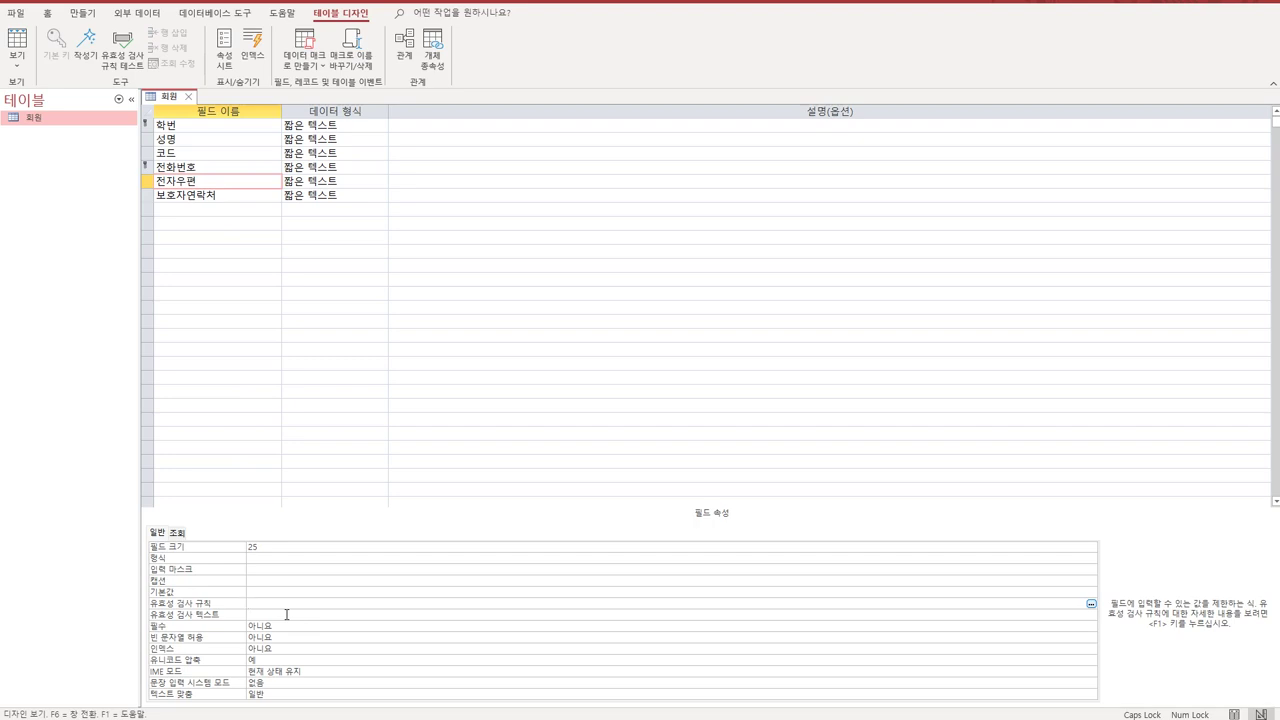
pyautogui.hotkey('shift', 'F2')
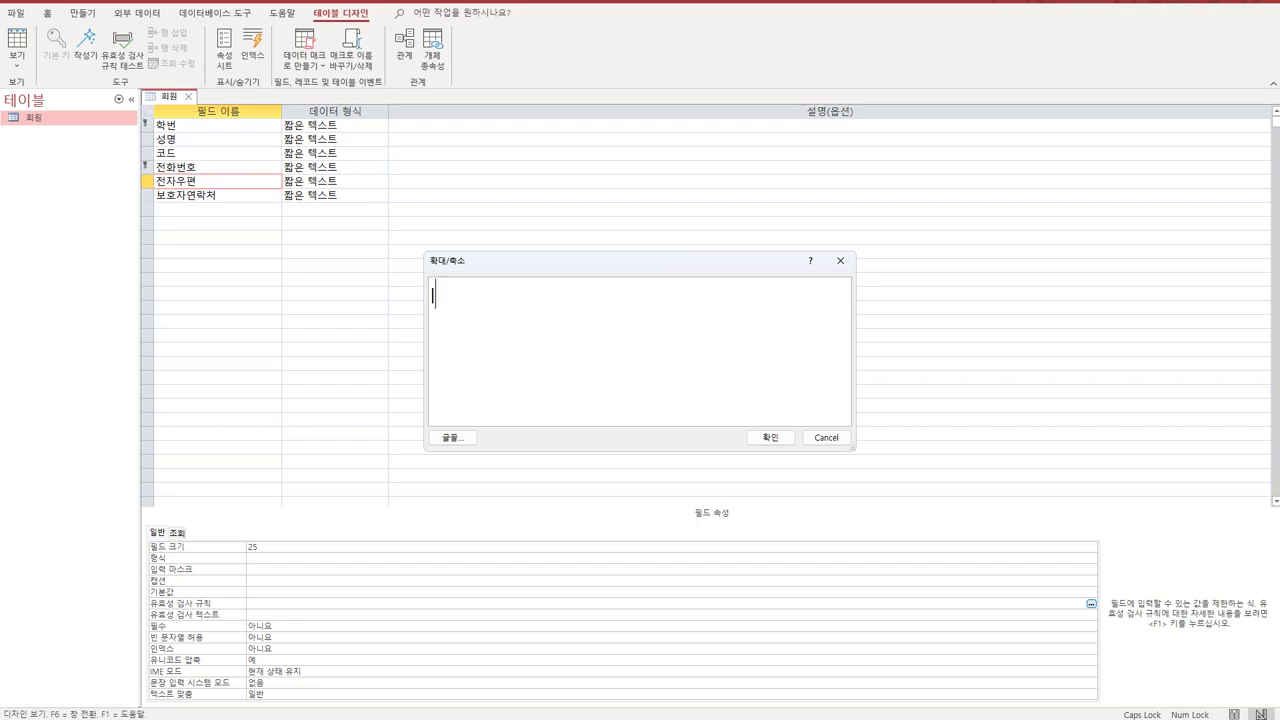
pyautogui.write('INSTR([전')
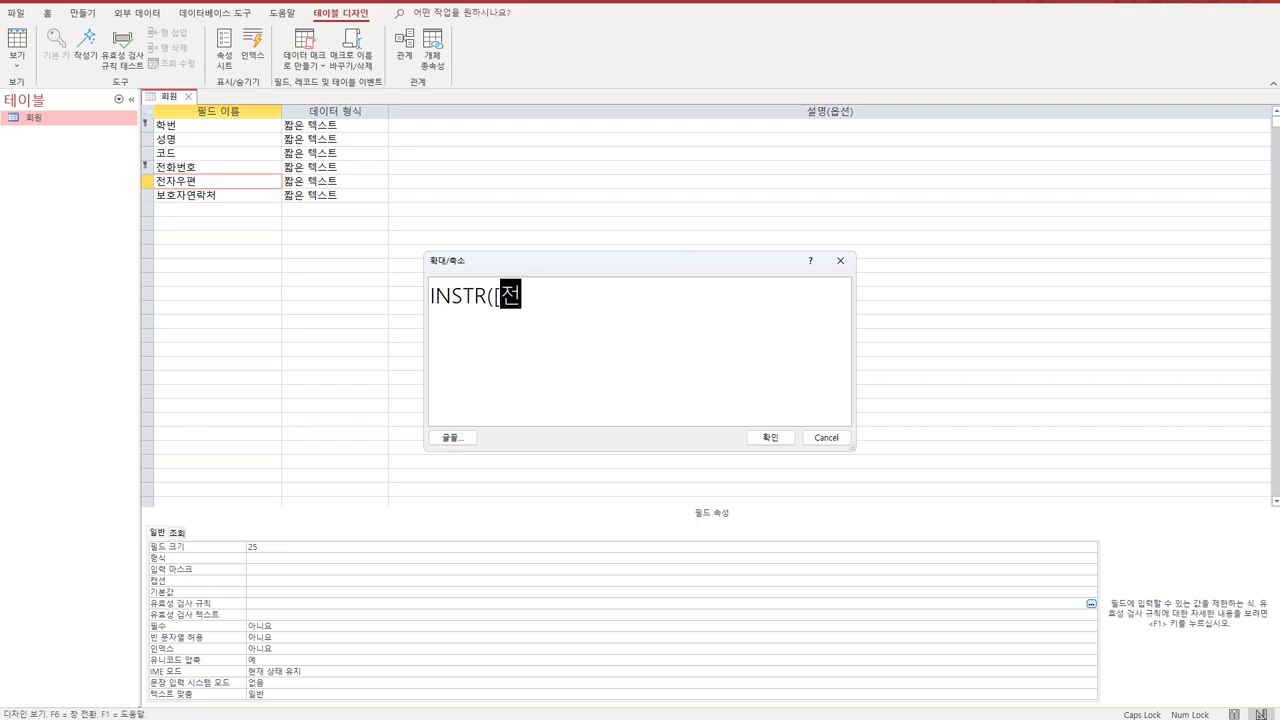
pyautogui.write('자우편]')
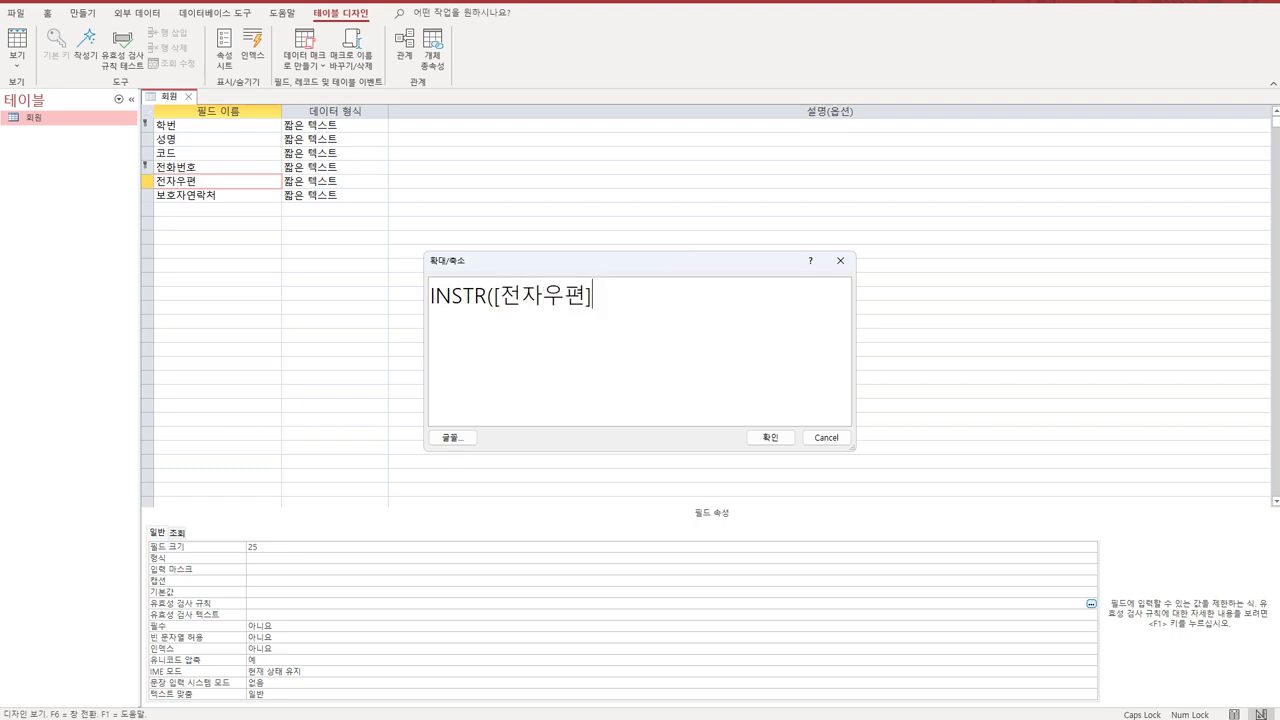
pyautogui.write(',')
pyautogui.write('" "')
pyautogui.write(')')
pyautogui.write('=0')
pyautogui.write('ㅁ')
pyautogui.press('BackSpace')
pyautogui.write('AND')
pyautogui.write('LIKE ')
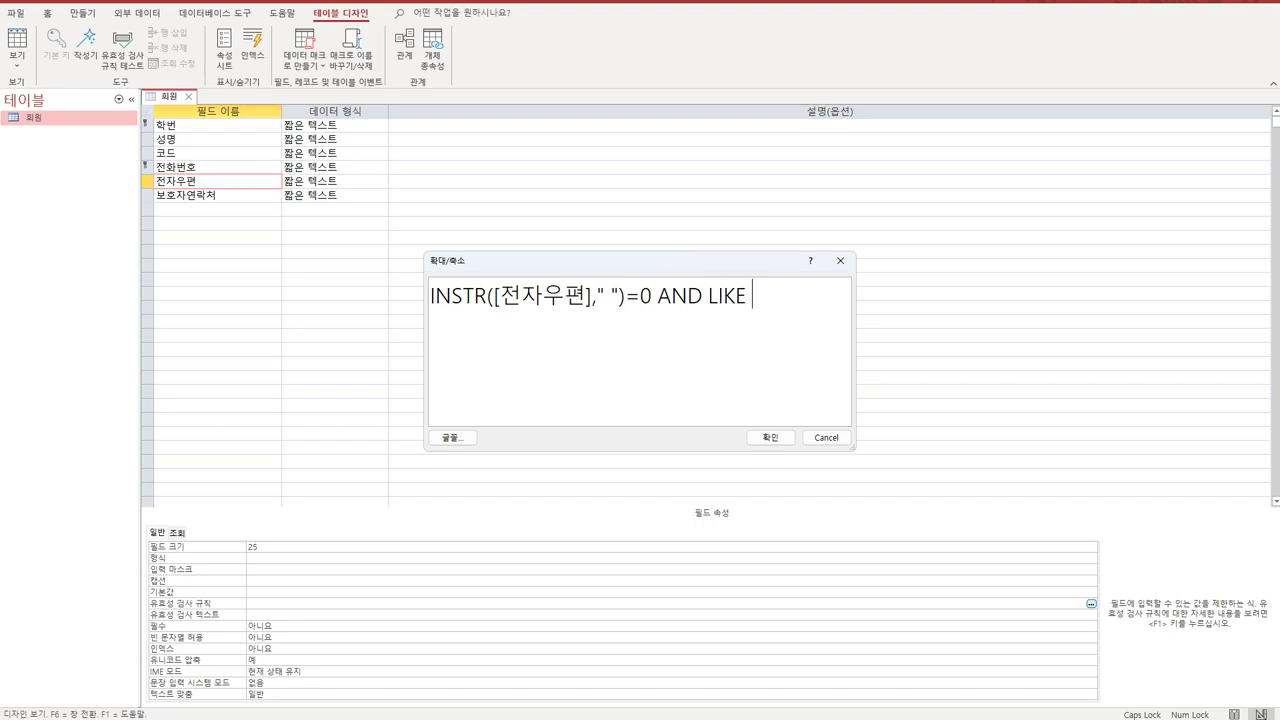
pyautogui.write('"*@*"')
pyautogui.click(769, 437)
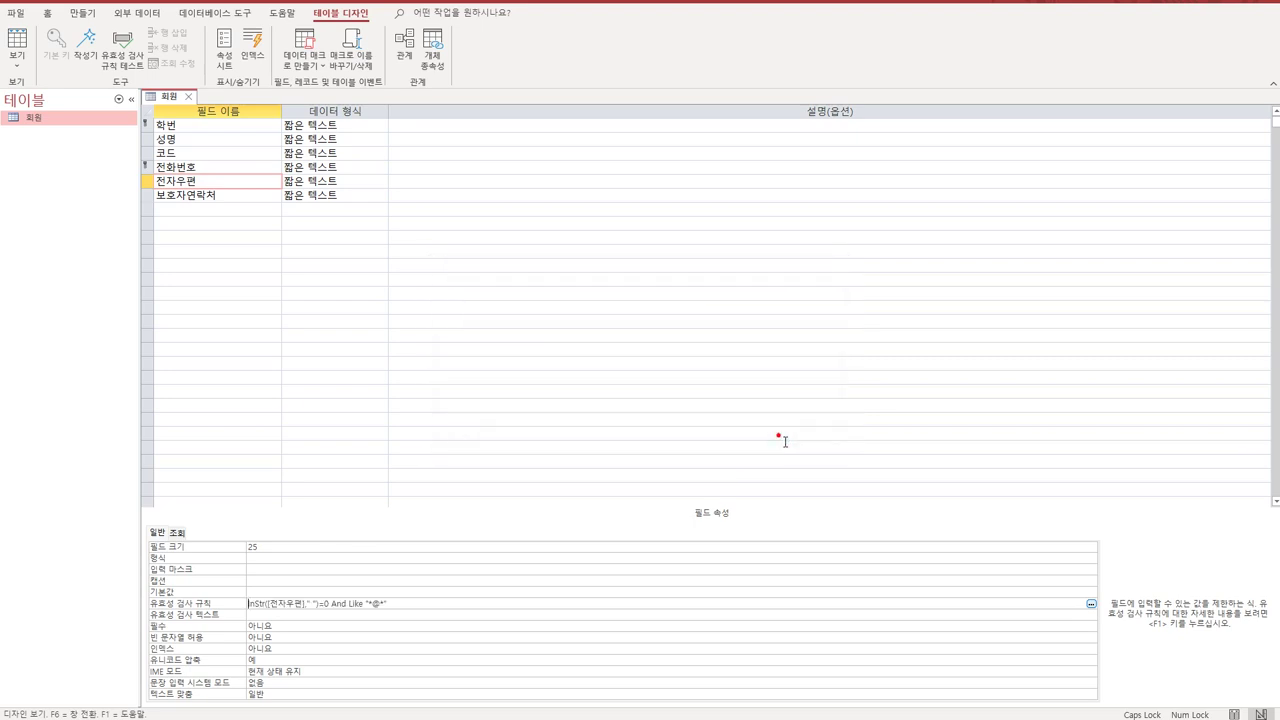
# Set the 유효성 검사 텍스트 of the 전자우편 field to "올바른 형식으로 입력하세요."
pyautogui.click(320, 614)
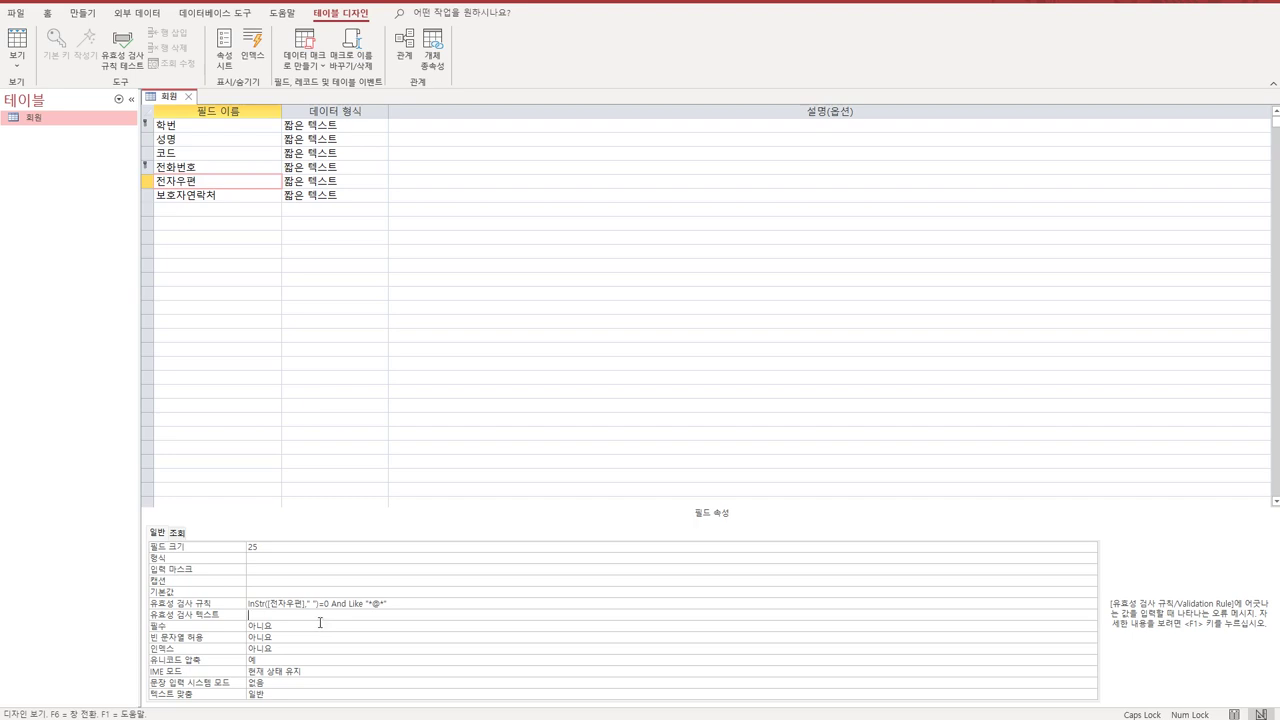
pyautogui.hotkey('shift', 'F2')
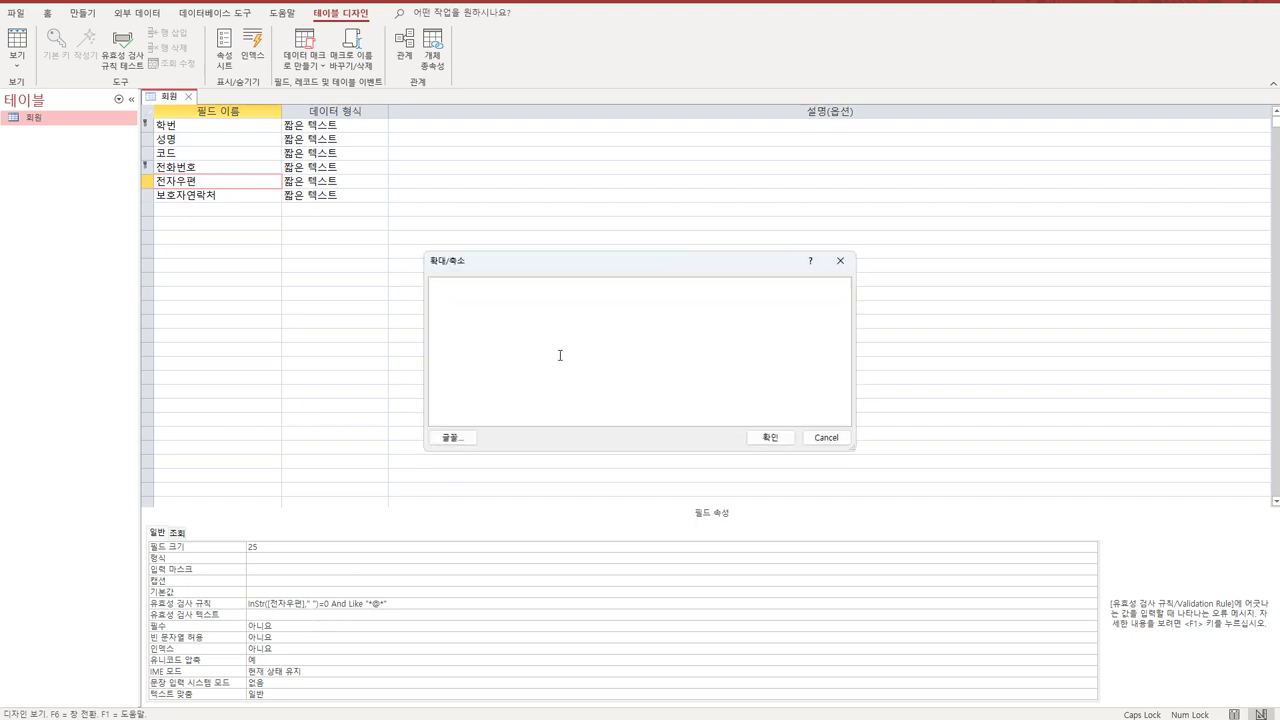
pyautogui.click(558, 347)
pyautogui.write('D')
pyautogui.press('BackSpace')
pyautogui.press('Hangul')
pyautogui.write('올바른 형싱')
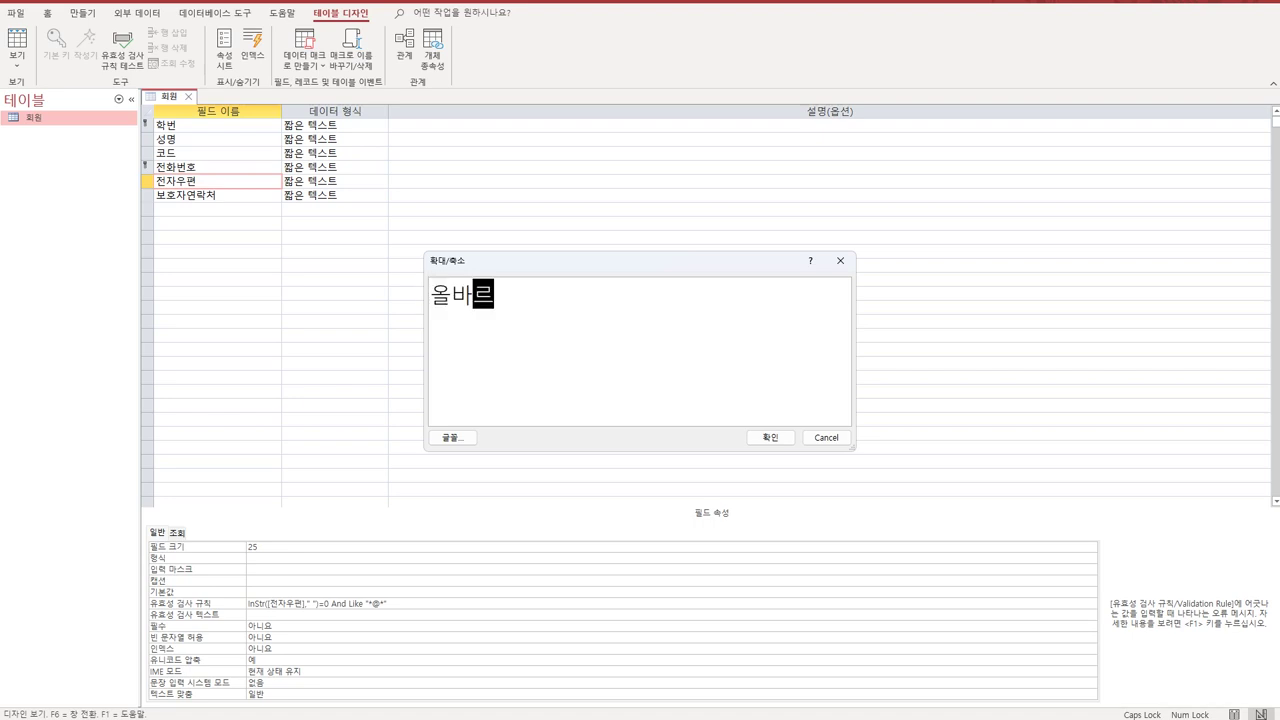
pyautogui.press('BackSpace')
pyautogui.write('식으')
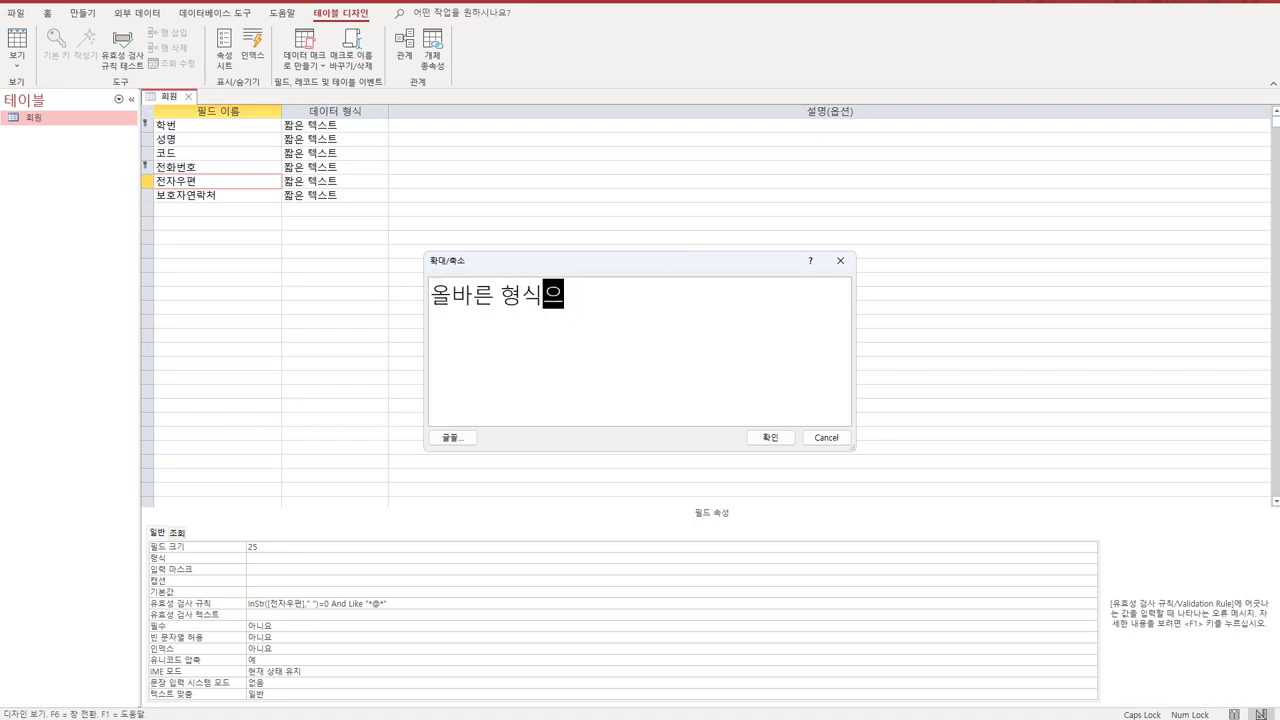
pyautogui.write('로 입력하세요.')
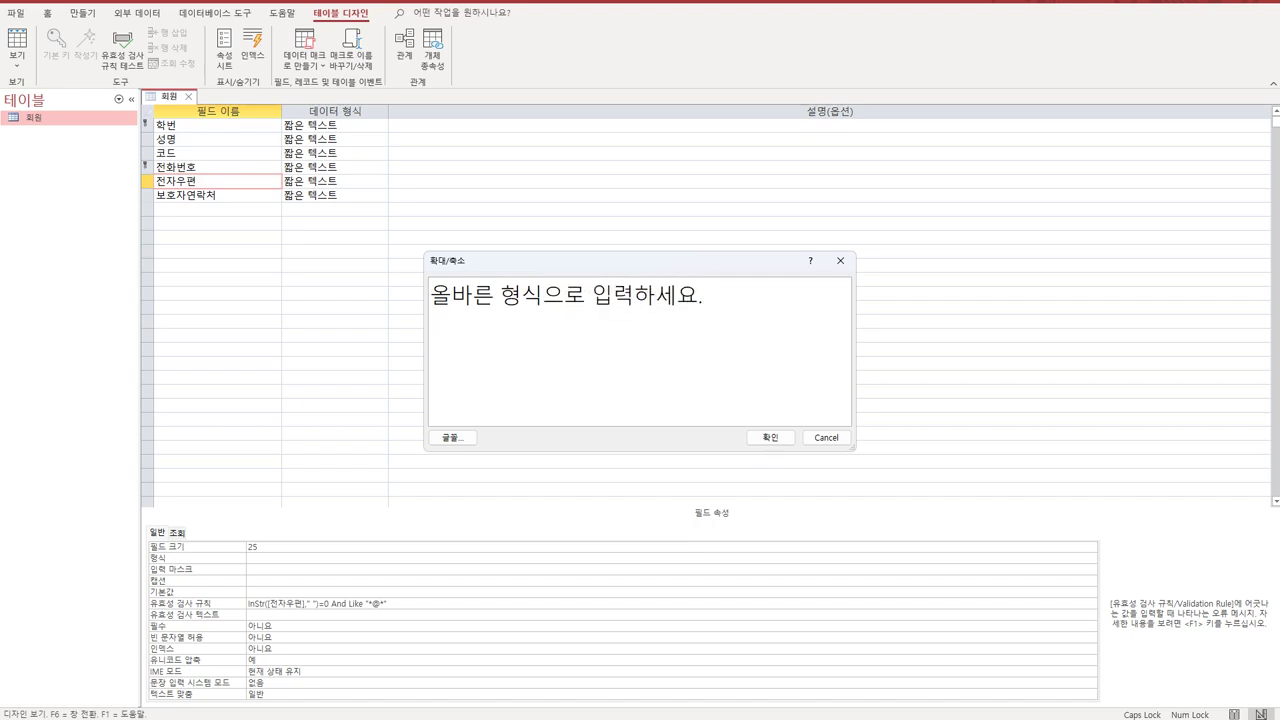
pyautogui.click(786, 442)
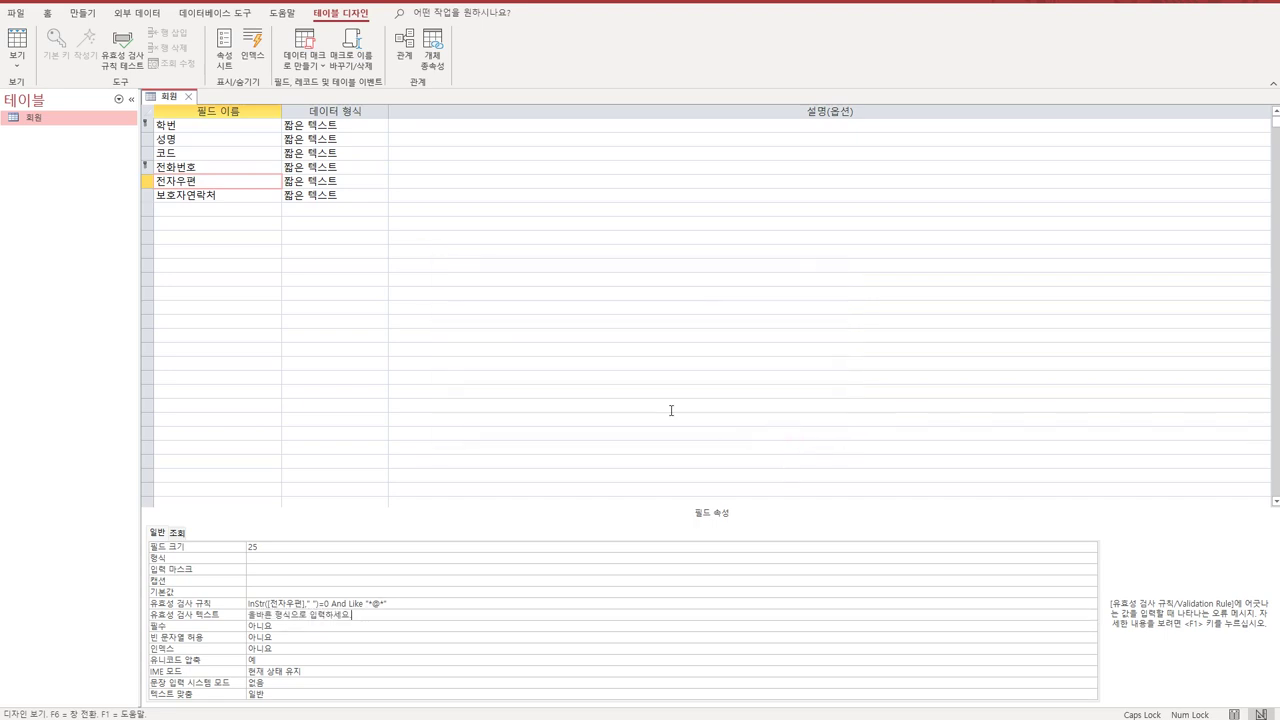
# Set the 필수 property of the 코드 field to 예
pyautogui.click(219, 158)
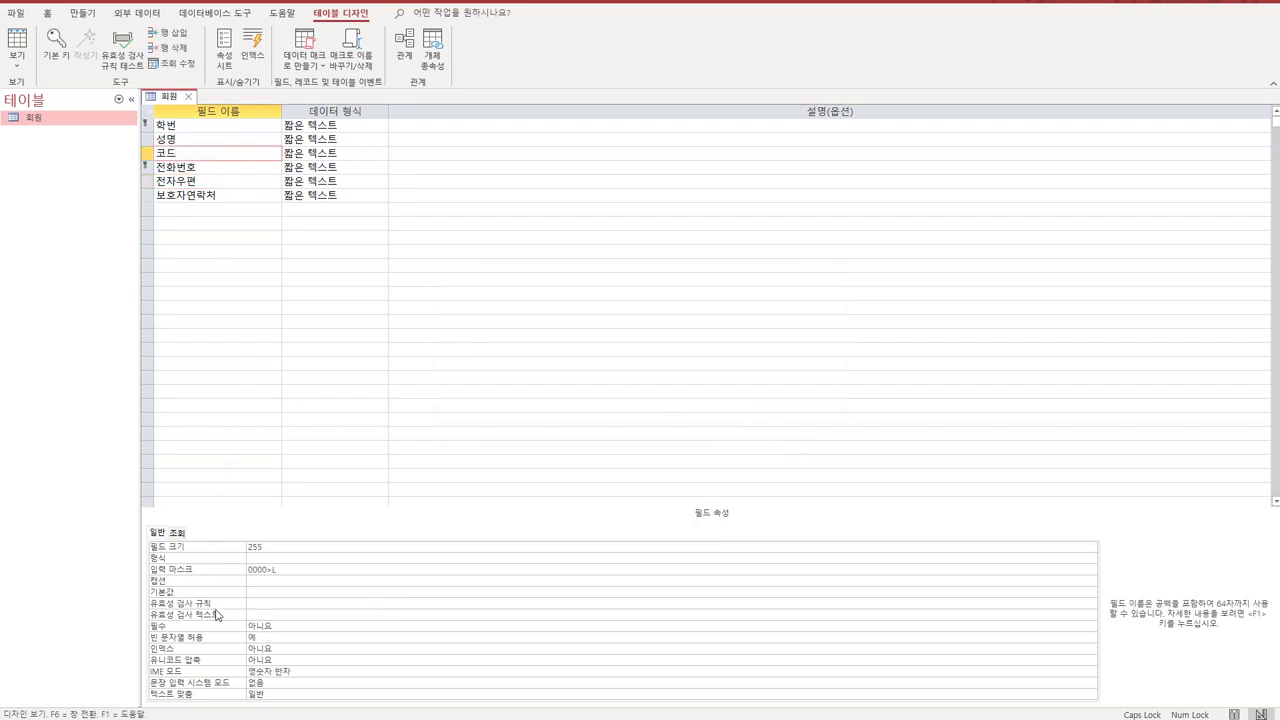
pyautogui.click(284, 629)
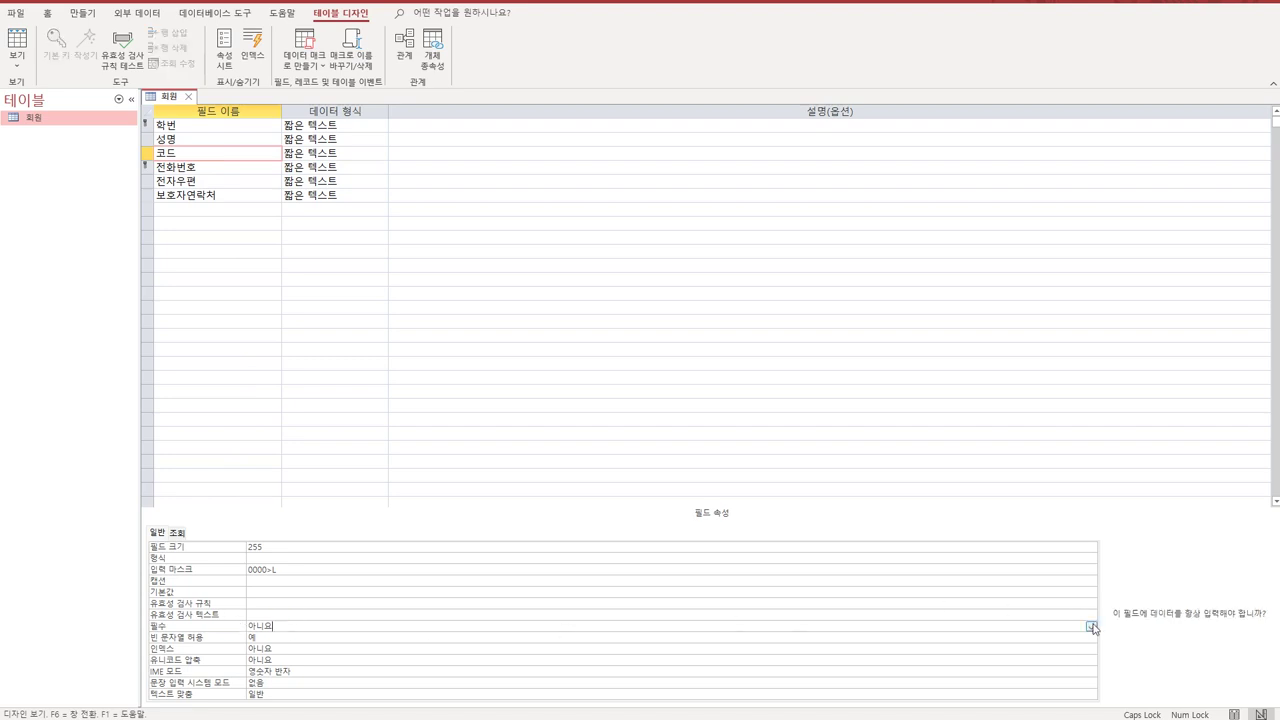
pyautogui.click(1091, 626)
pyautogui.click(971, 637)
# Set the IME 모드 property of the 전자우편 field to 영숫자 반자
pyautogui.click(233, 184)
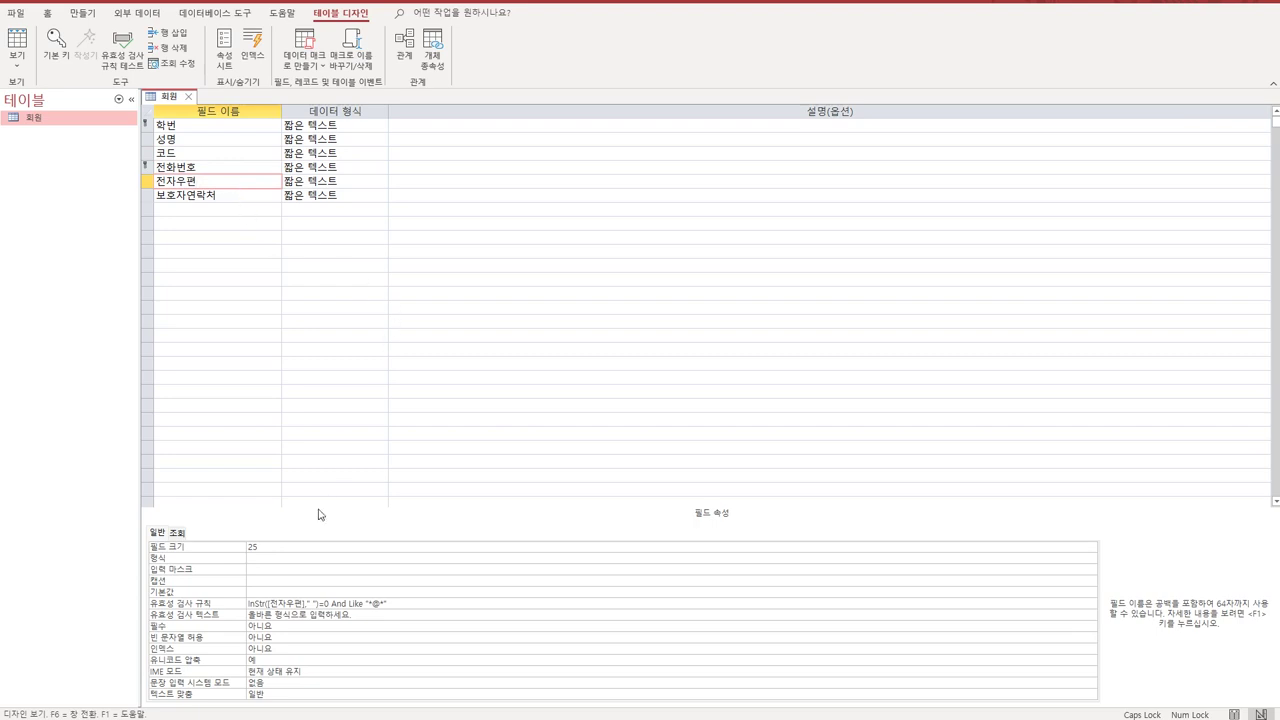
pyautogui.click(290, 673)
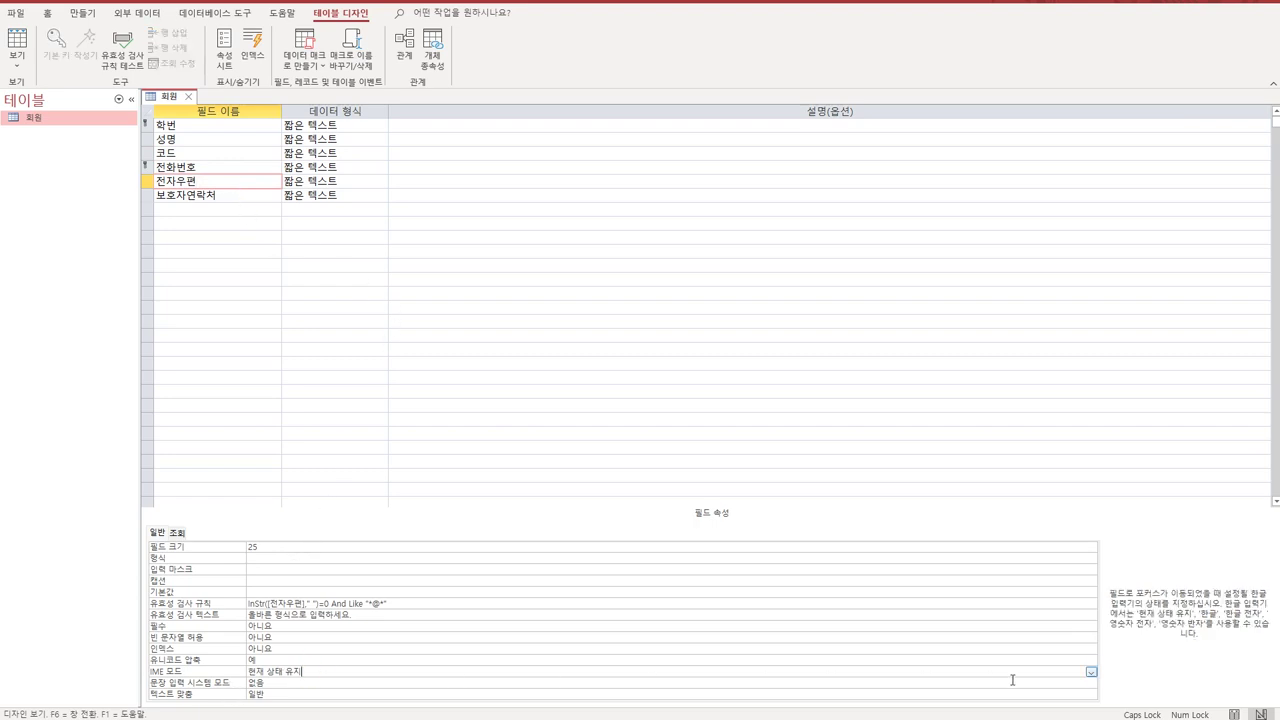
pyautogui.click(1091, 673)
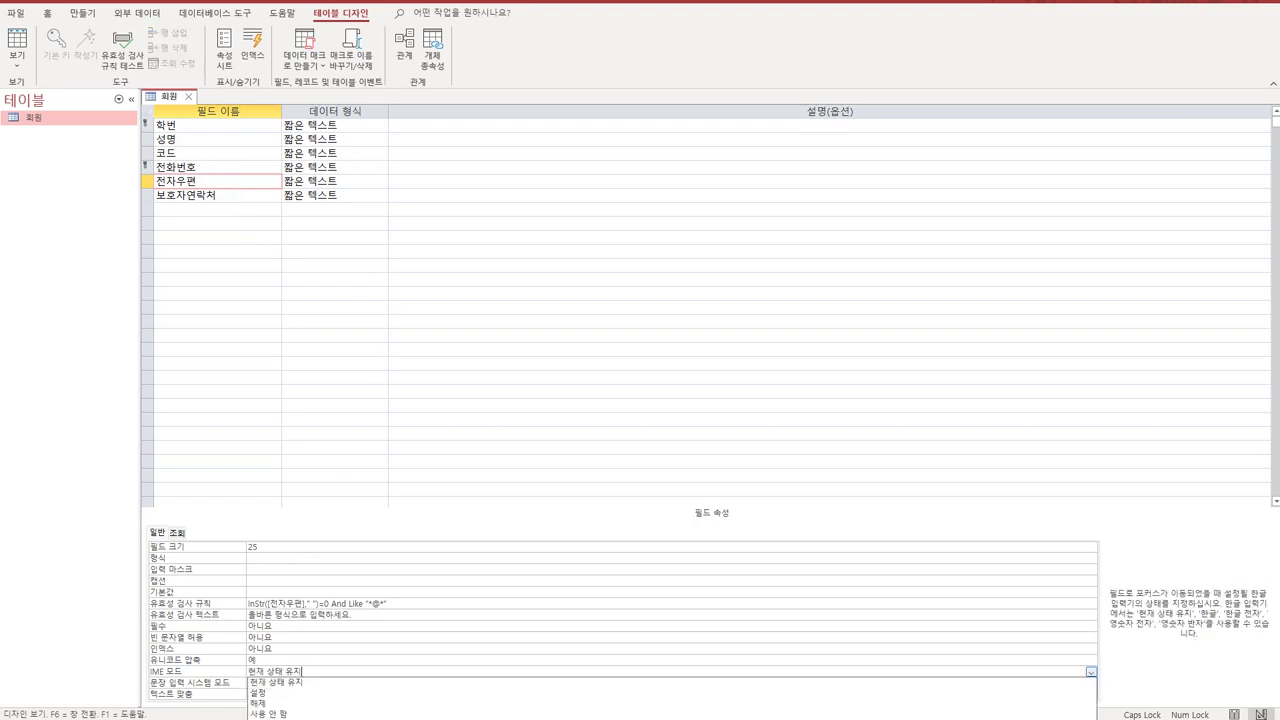
pyautogui.click(275, 719)
pyautogui.click(328, 676)
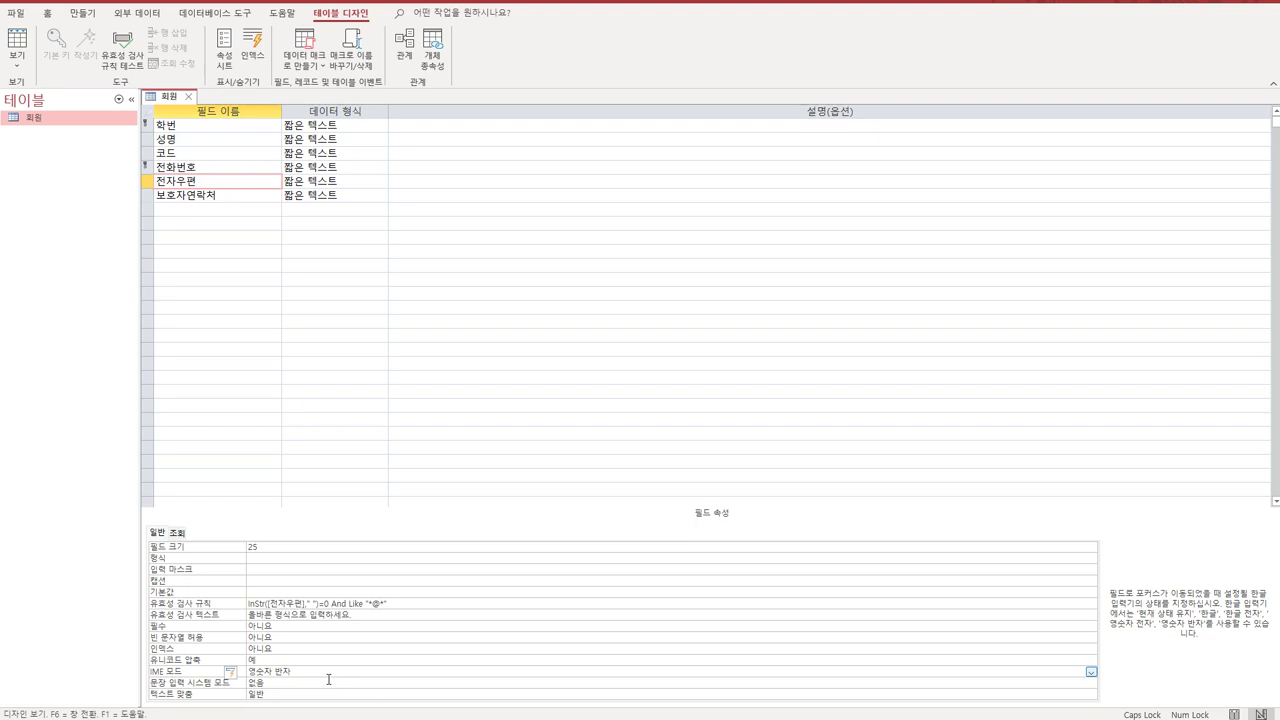
# Set the 인덱스 property of the 성명 field to 예(중복 가능)
pyautogui.click(199, 139)
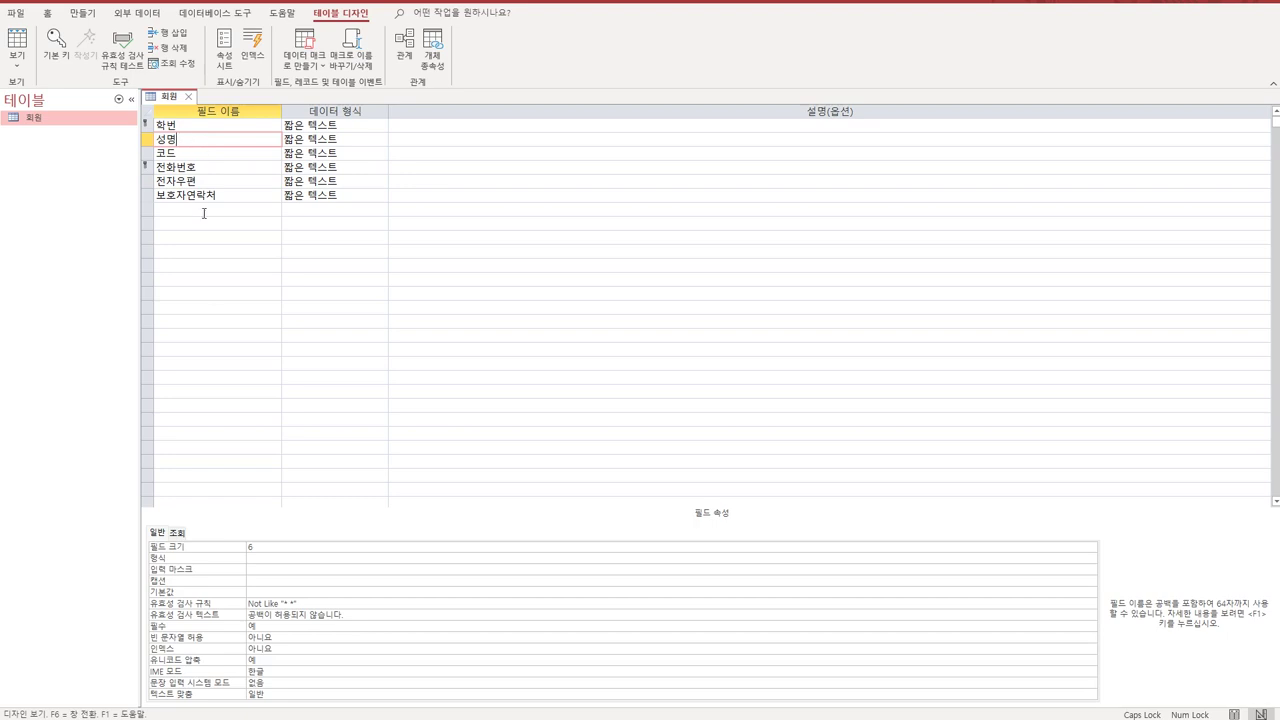
pyautogui.click(298, 649)
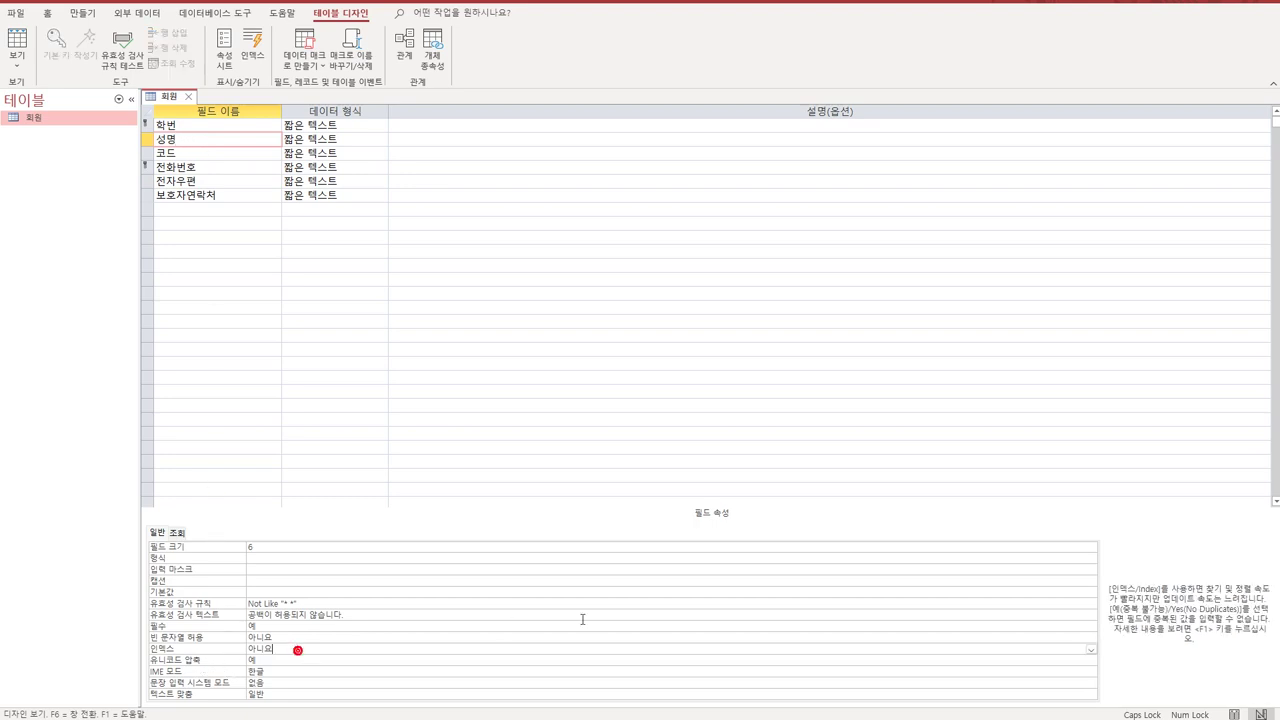
pyautogui.click(1091, 650)
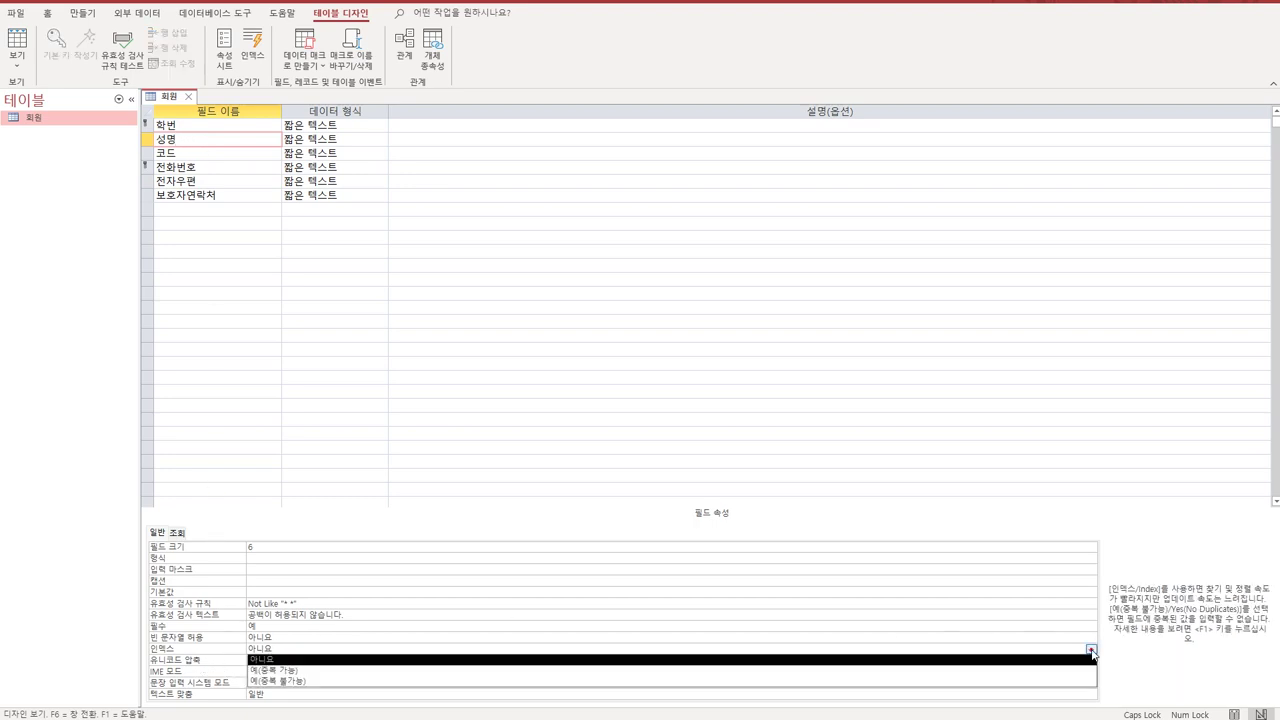
pyautogui.click(943, 672)
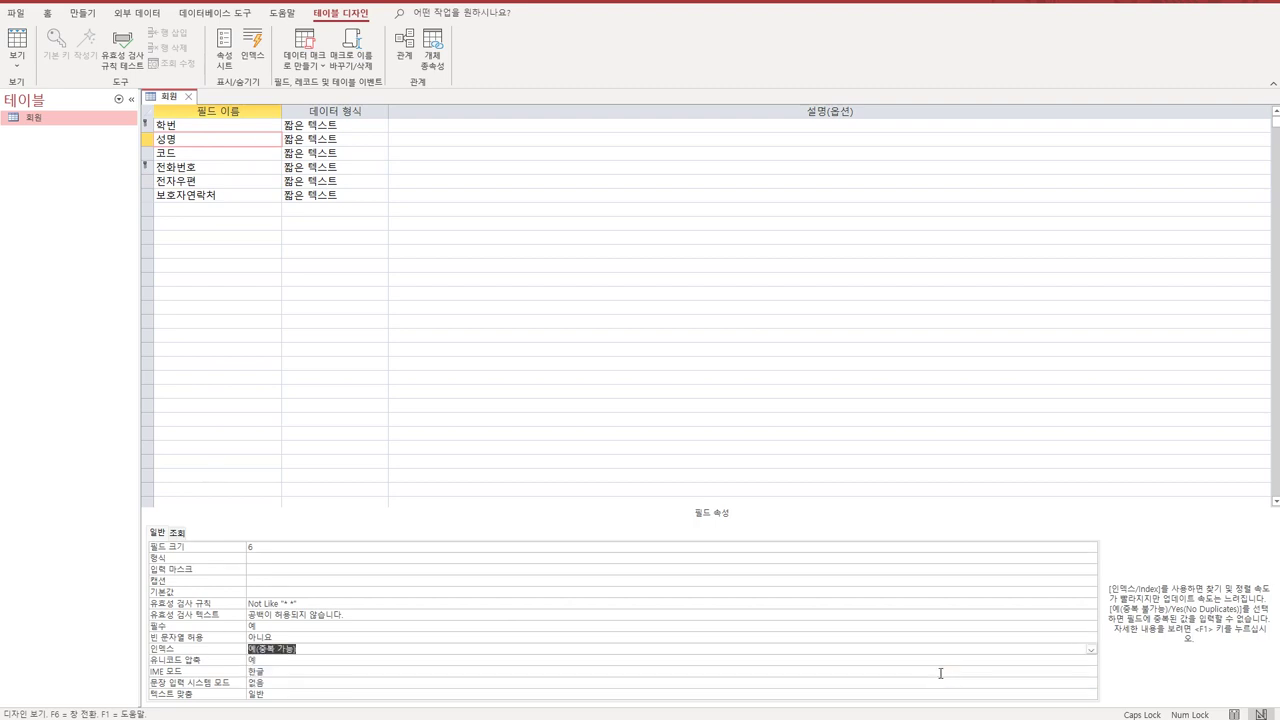
pyautogui.click(440, 651)
# Close the 회원 table design, saving the changes and agreeing to test the existing data against the new rules
pyautogui.click(188, 96)
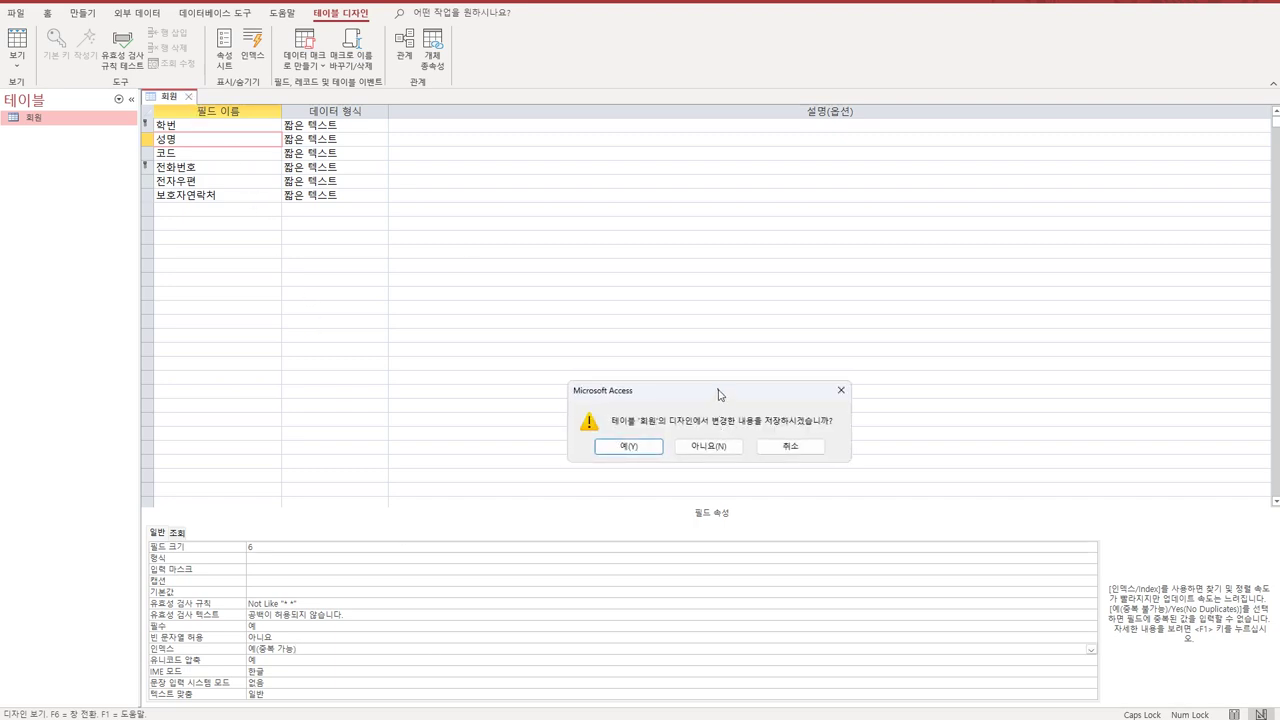
pyautogui.click(613, 325)
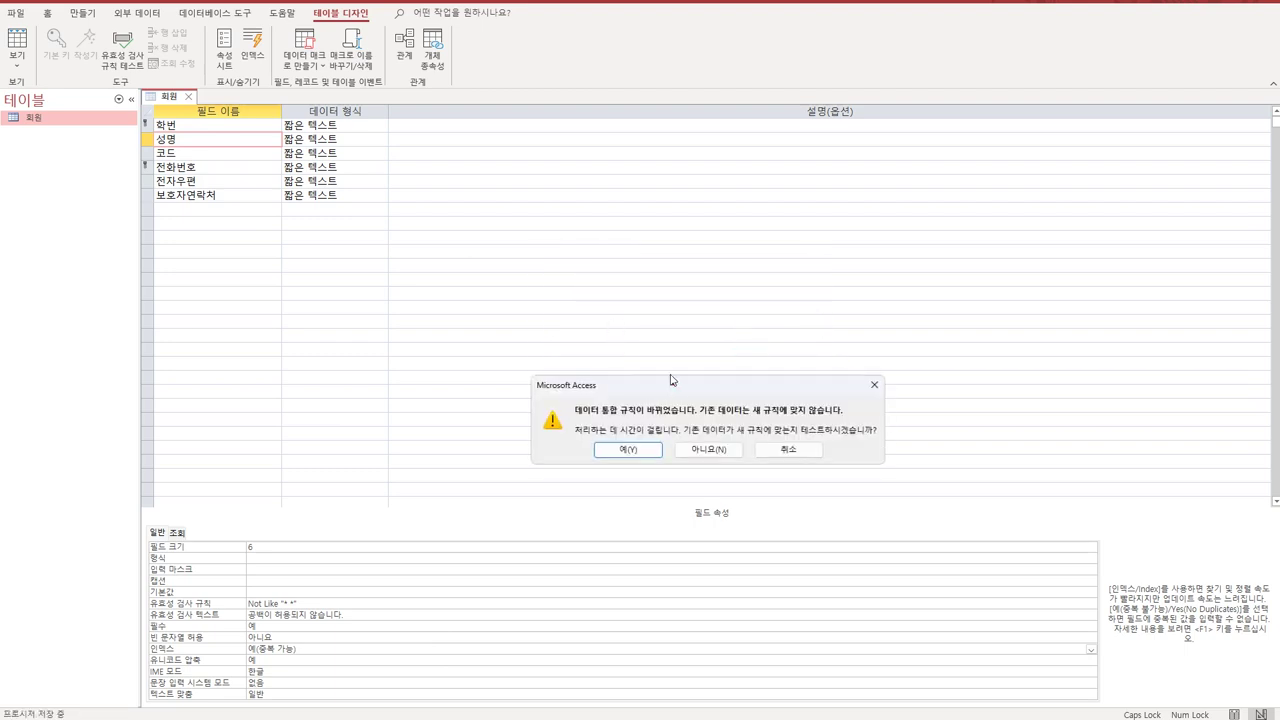
pyautogui.moveTo(671, 382); pyautogui.dragTo(643, 271)
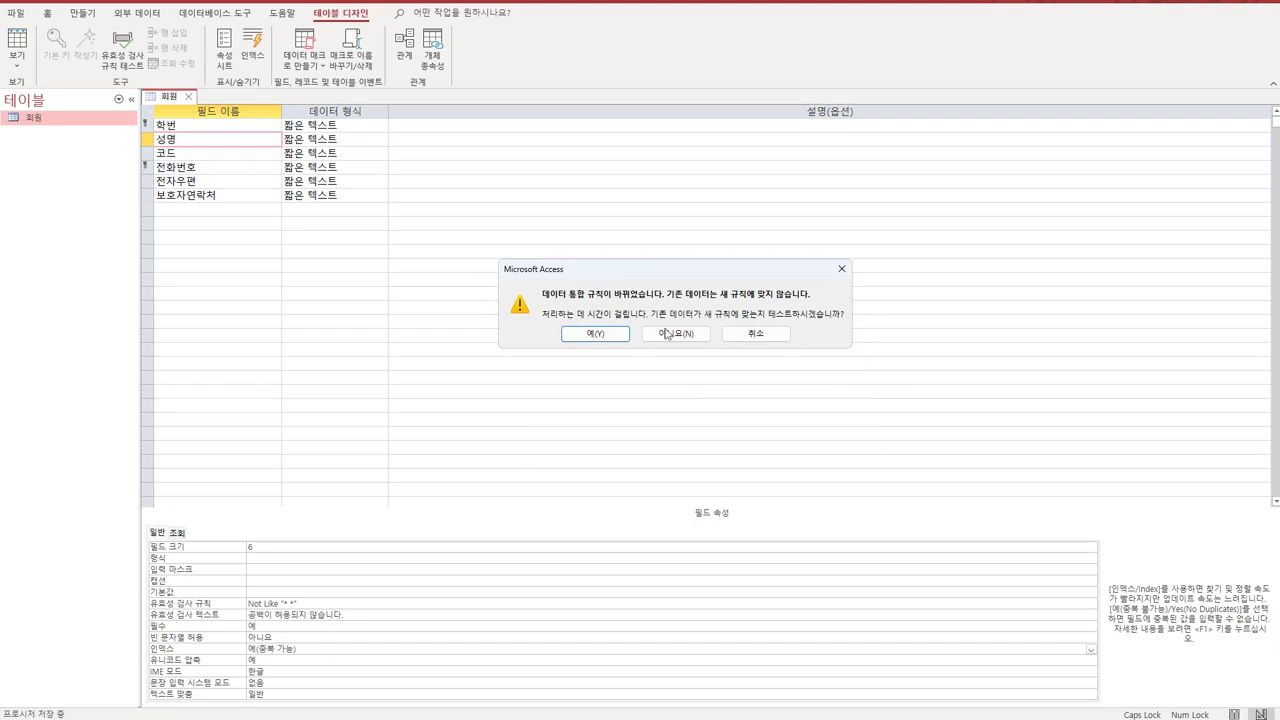
pyautogui.click(614, 338)
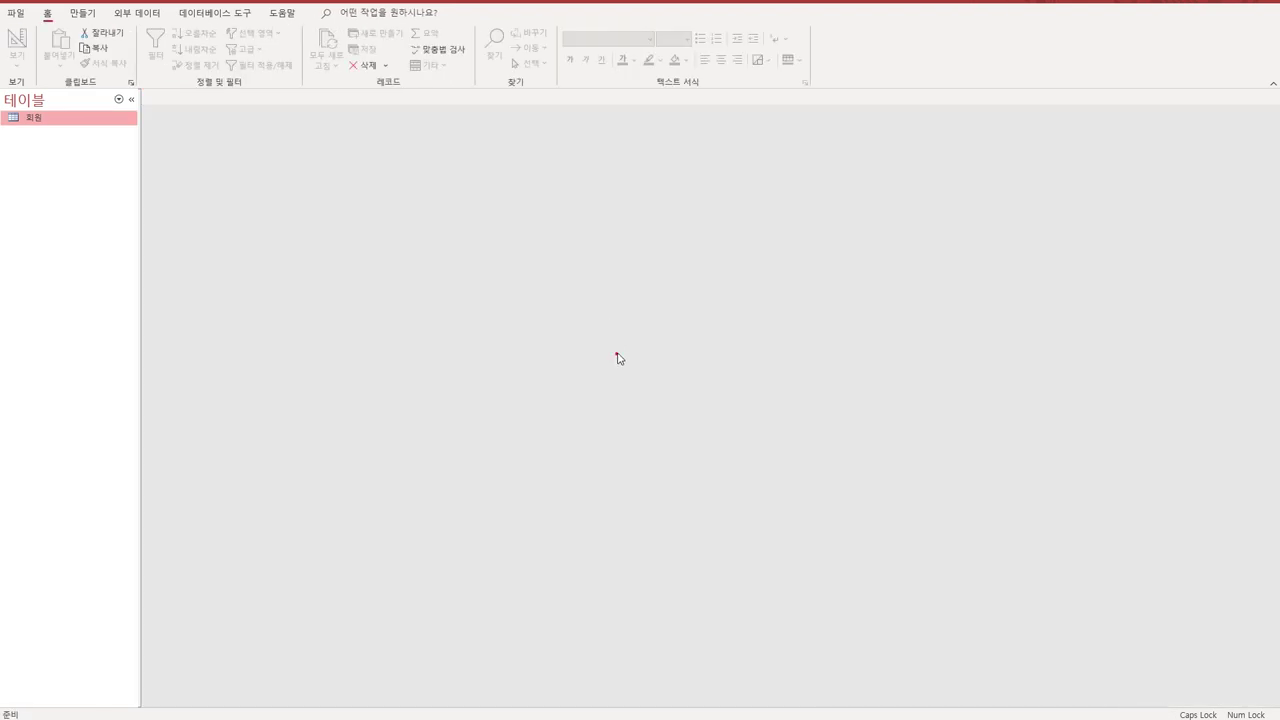
pyautogui.click(617, 357)
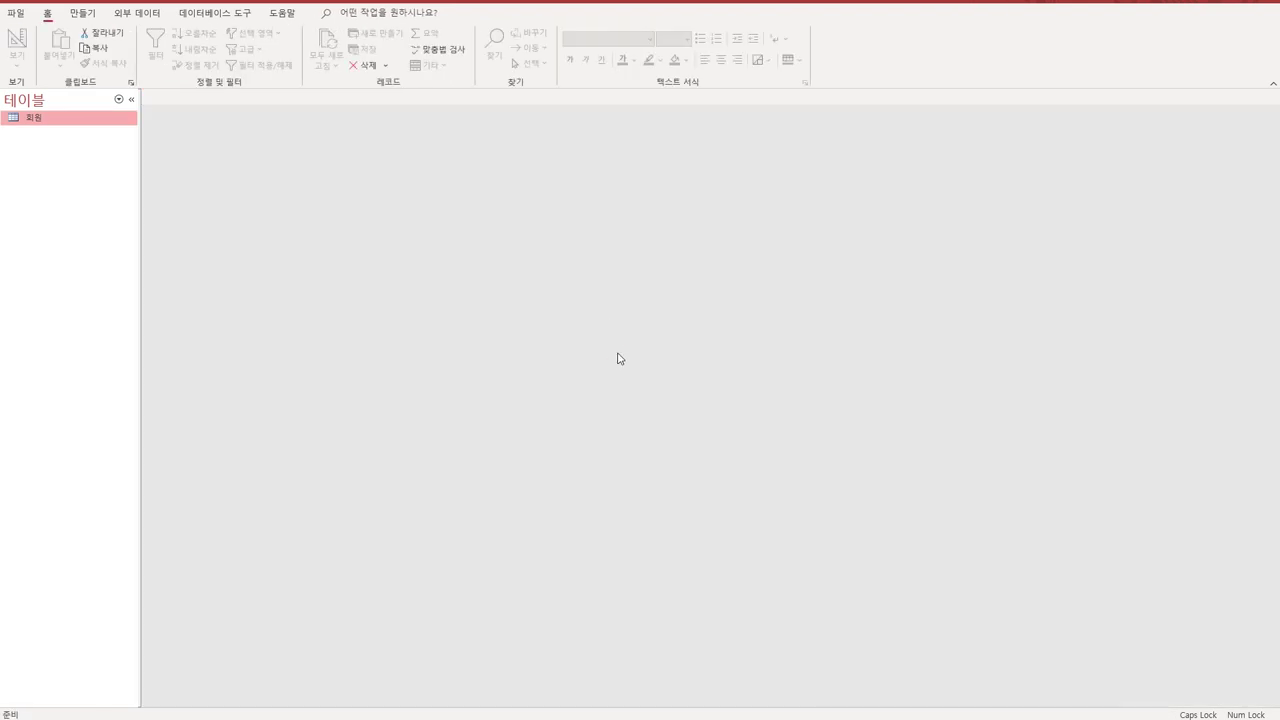